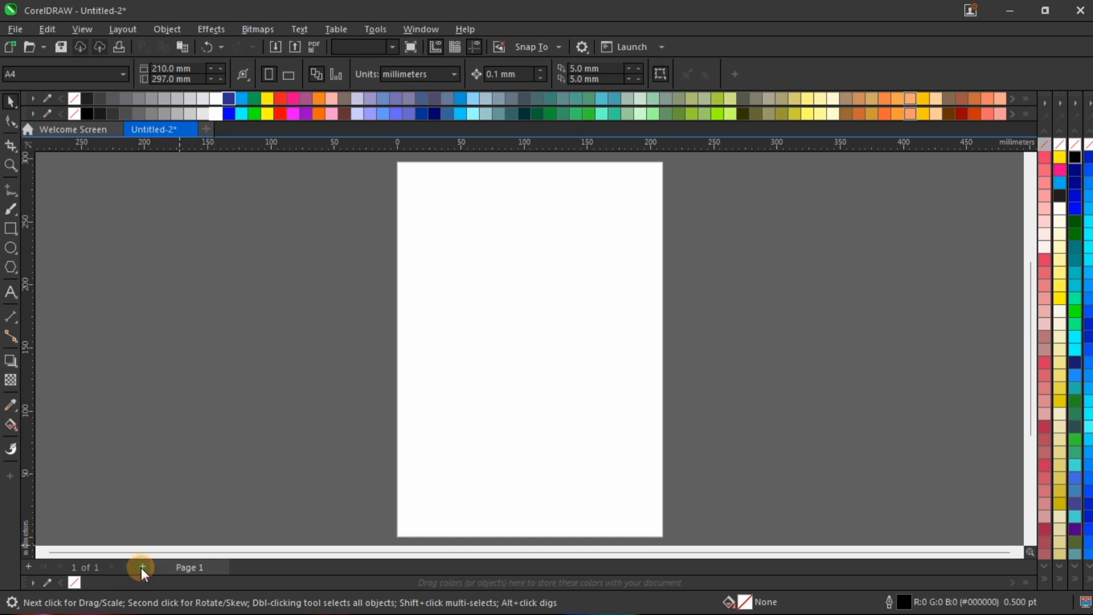
Add eight blank A4 pages after page 1 so the document has nine pages.
left_click(142, 567)
left_click(142, 567)
left_click(143, 567)
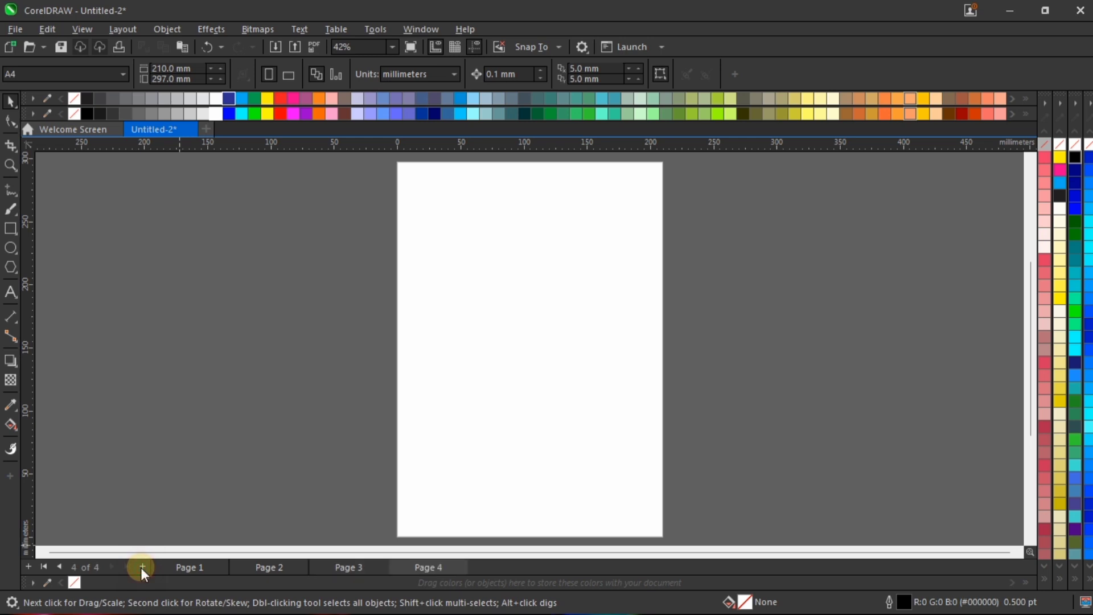
left_click(142, 567)
left_click(142, 567)
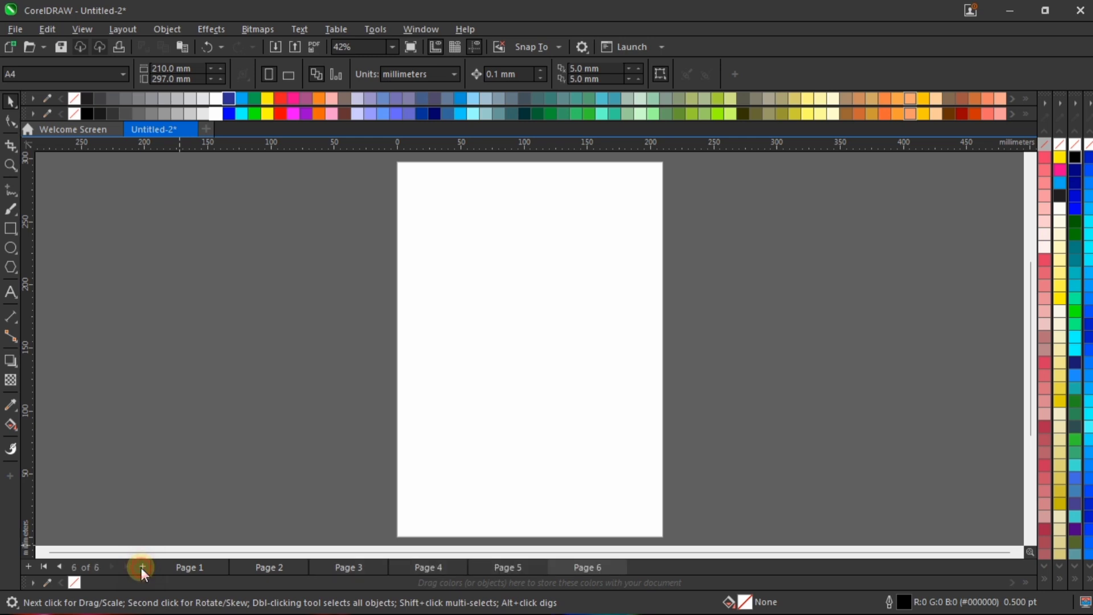
left_click(142, 567)
left_click(142, 567)
left_click(142, 567)
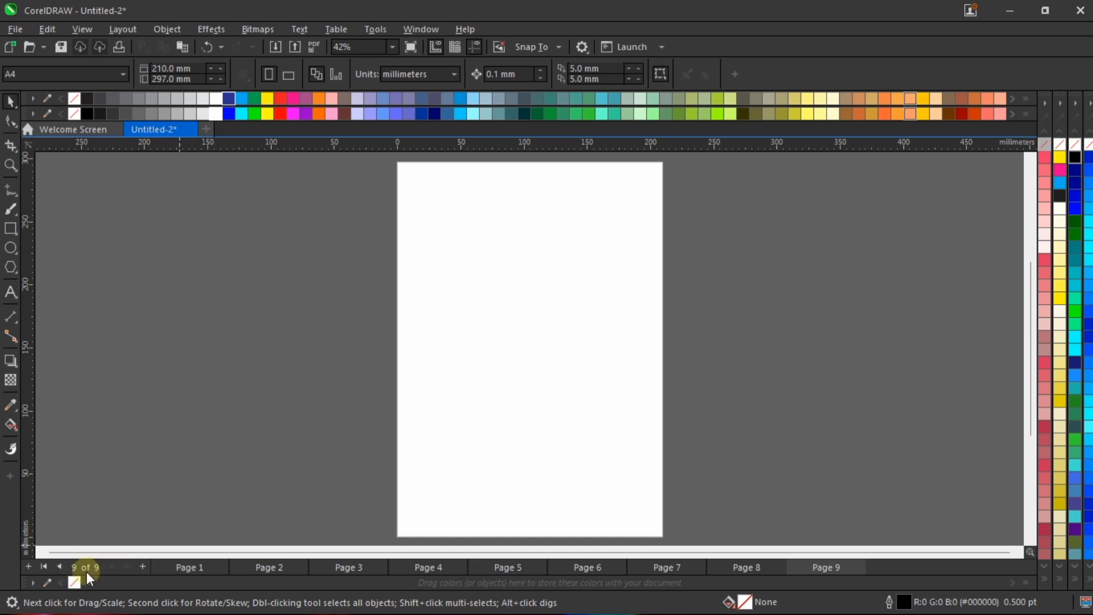
Add the text "Cover Page" on page 1, split over two lines with centred alignment.
left_click(181, 566)
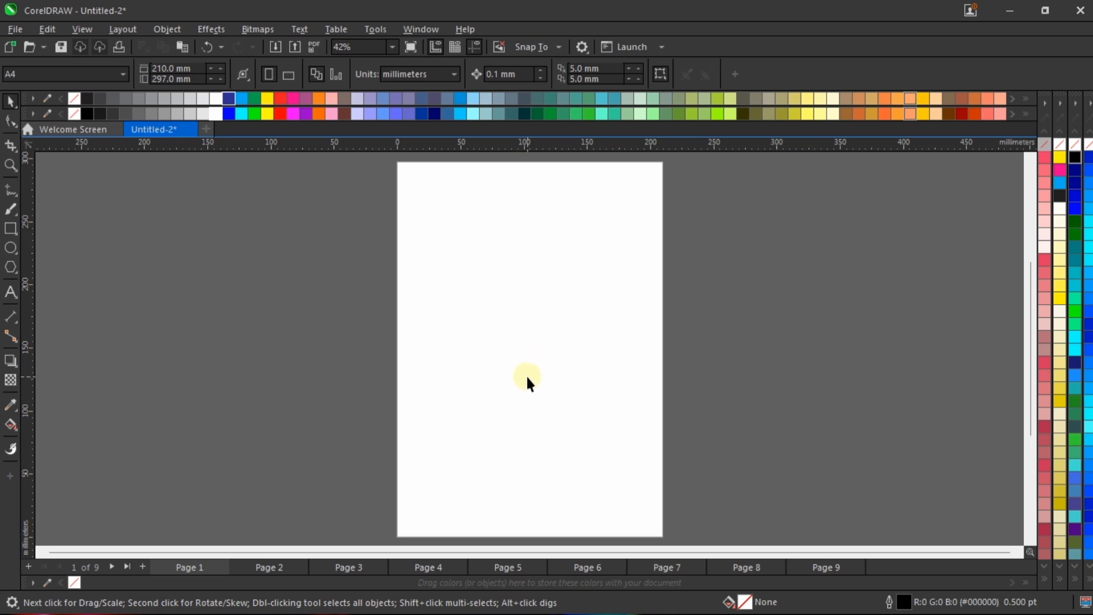
left_click(10, 292)
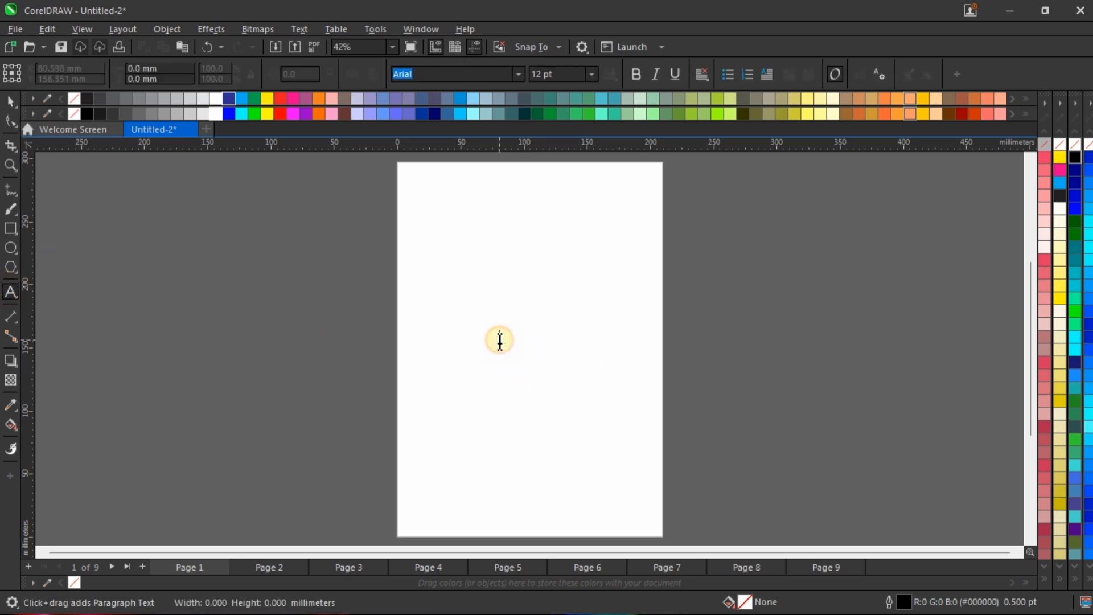
left_click(500, 341)
type("Cover")
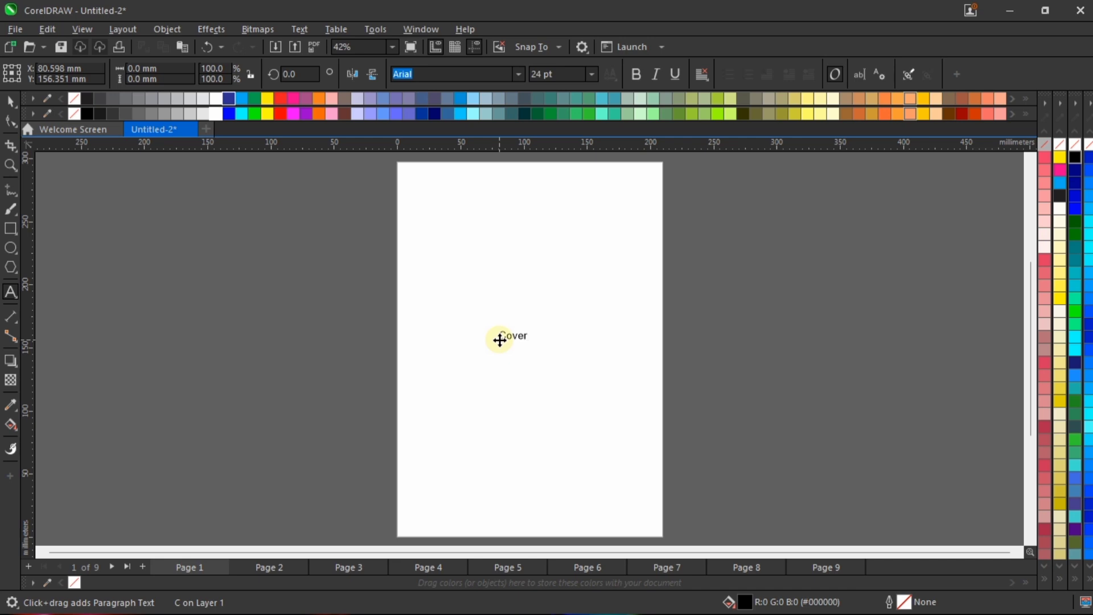
key("Return")
type("Page")
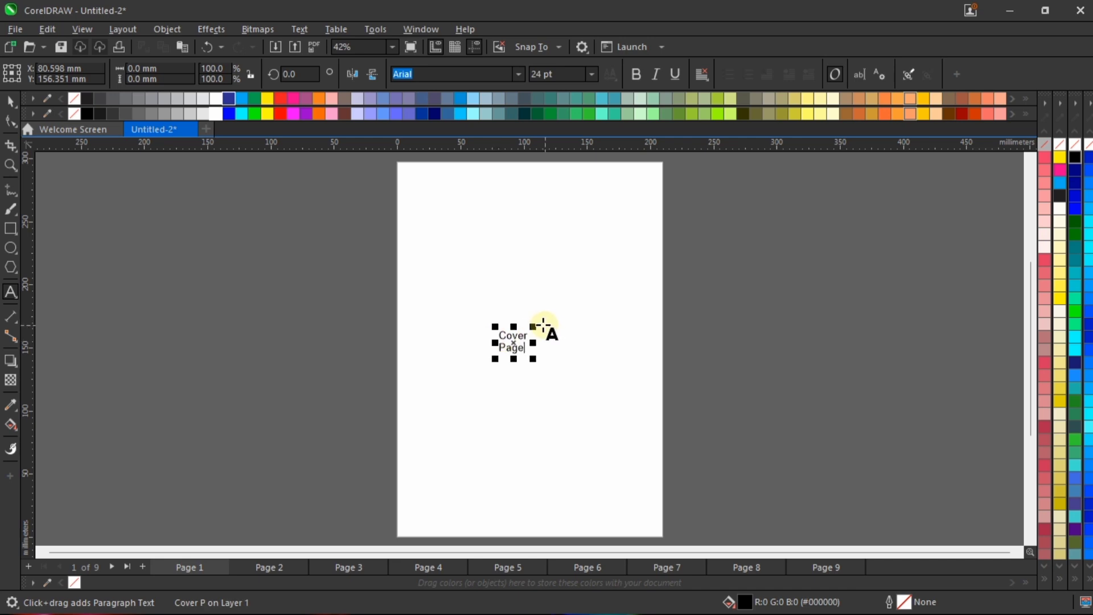
key("ctrl+a")
key("ctrl+e")
key("Escape")
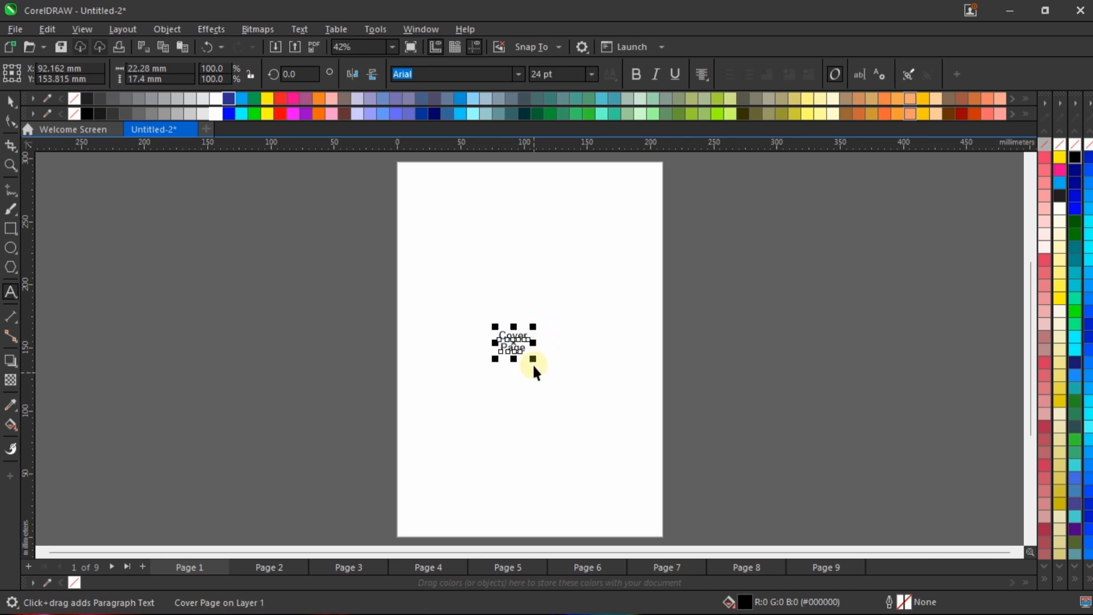
Enlarge the "Cover Page" text to about 86 mm wide and centre it on the page.
left_click_drag(532, 361, 563, 384)
left_click_drag(562, 324, 589, 305)
key("p")
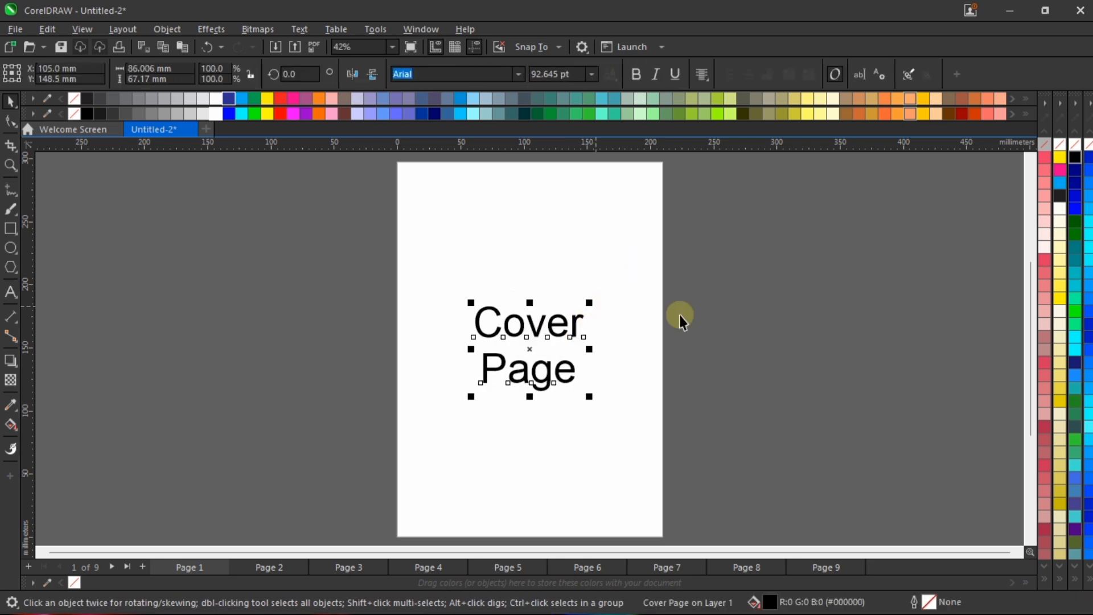
left_click(747, 311)
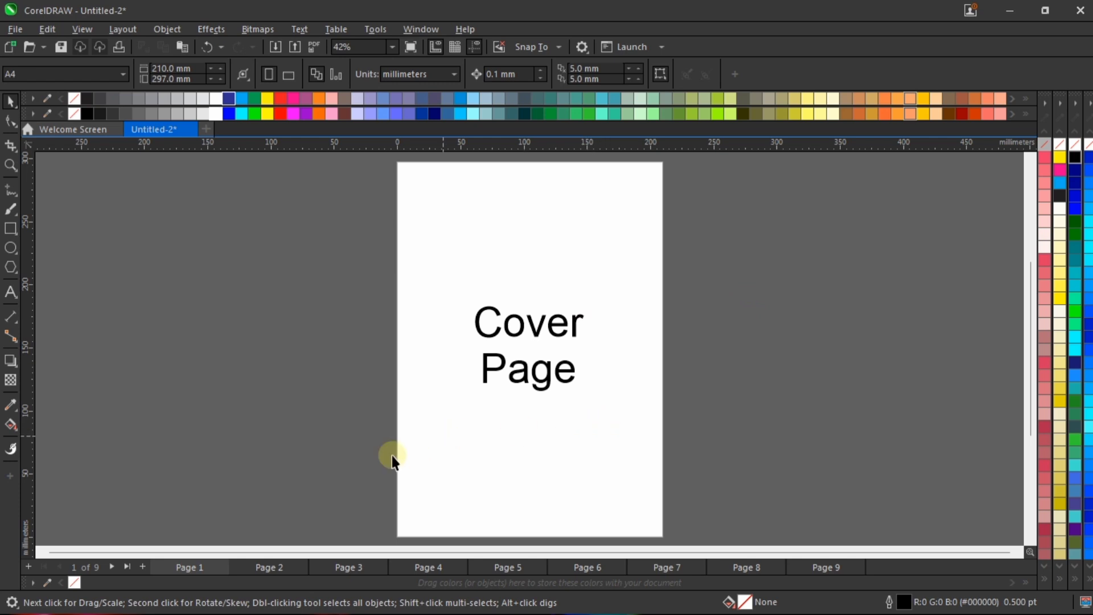
Add the text "01" on page 2 and place it near the horizontal centre, about 15 mm above the page's lower edge.
left_click(271, 565)
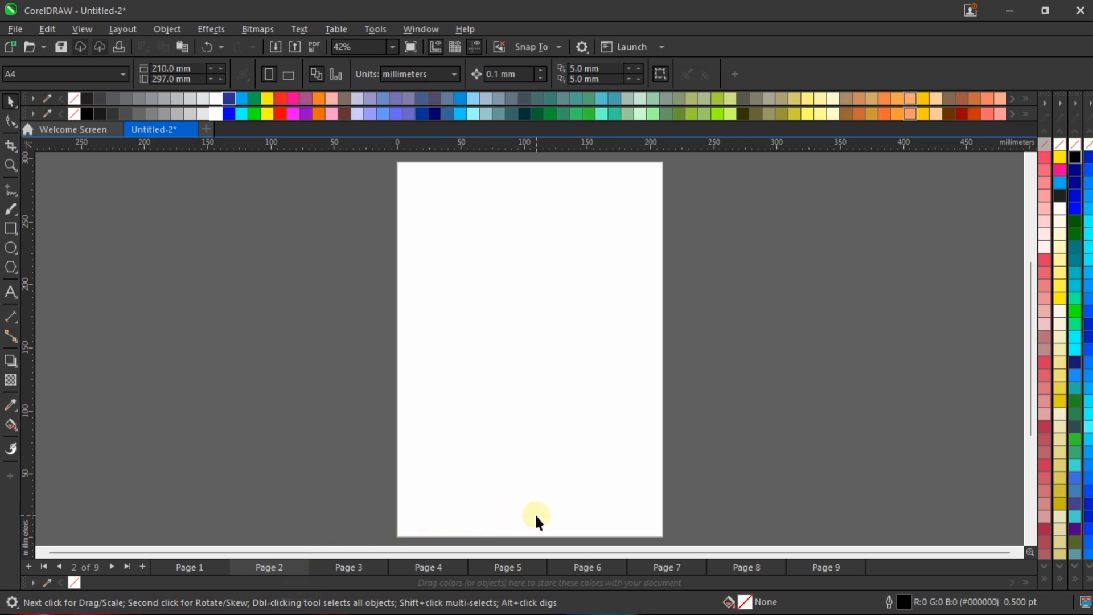
scroll(530, 442, "down", 1)
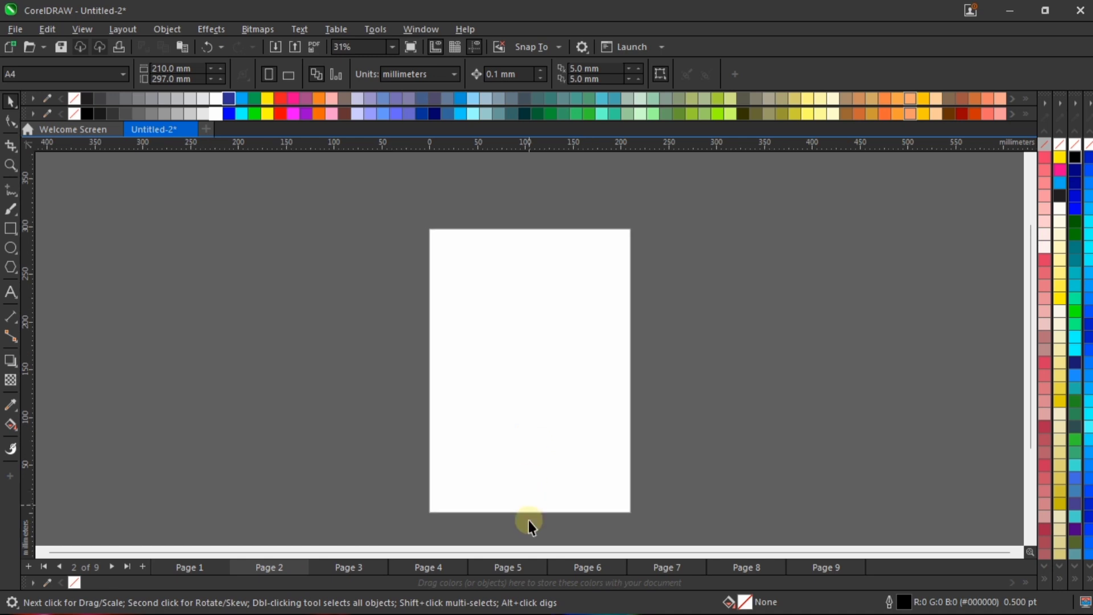
scroll(532, 527, "up", 2)
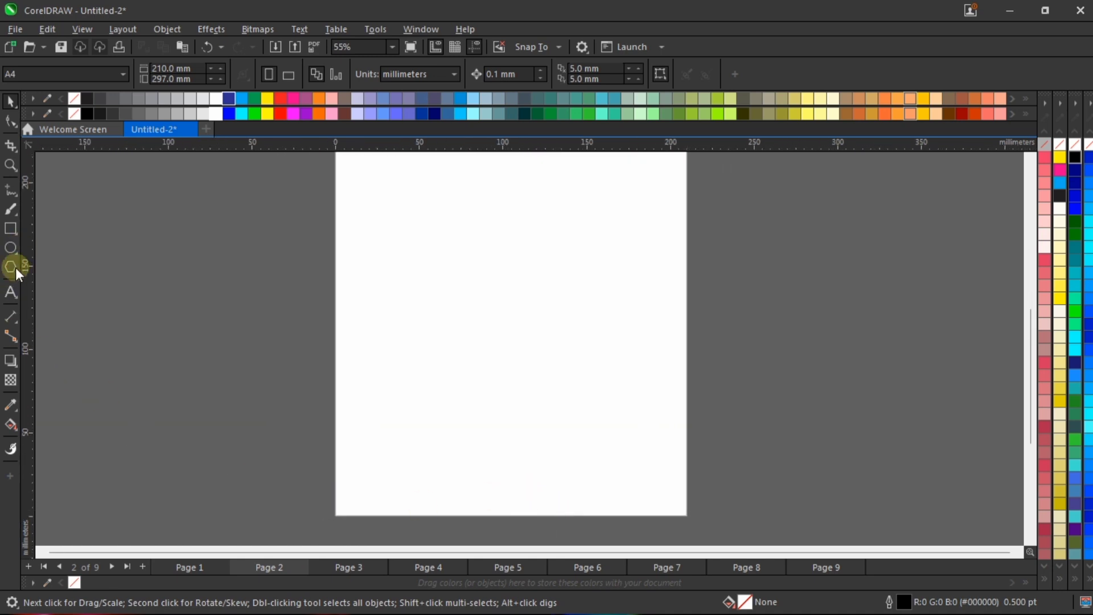
left_click(11, 293)
left_click(531, 488)
scroll(543, 514, "up", 3)
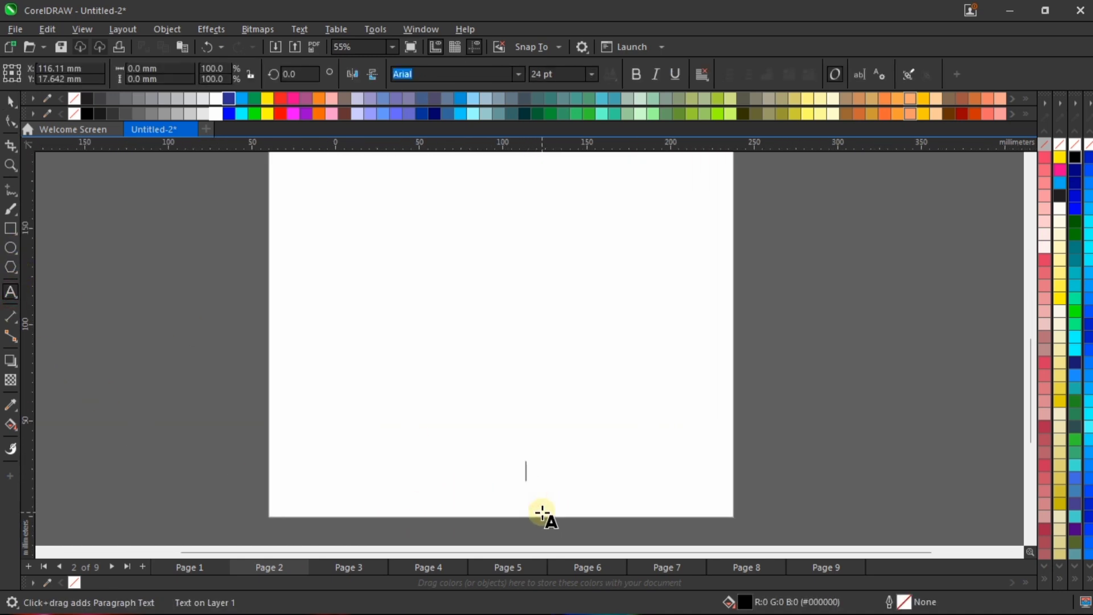
type("01")
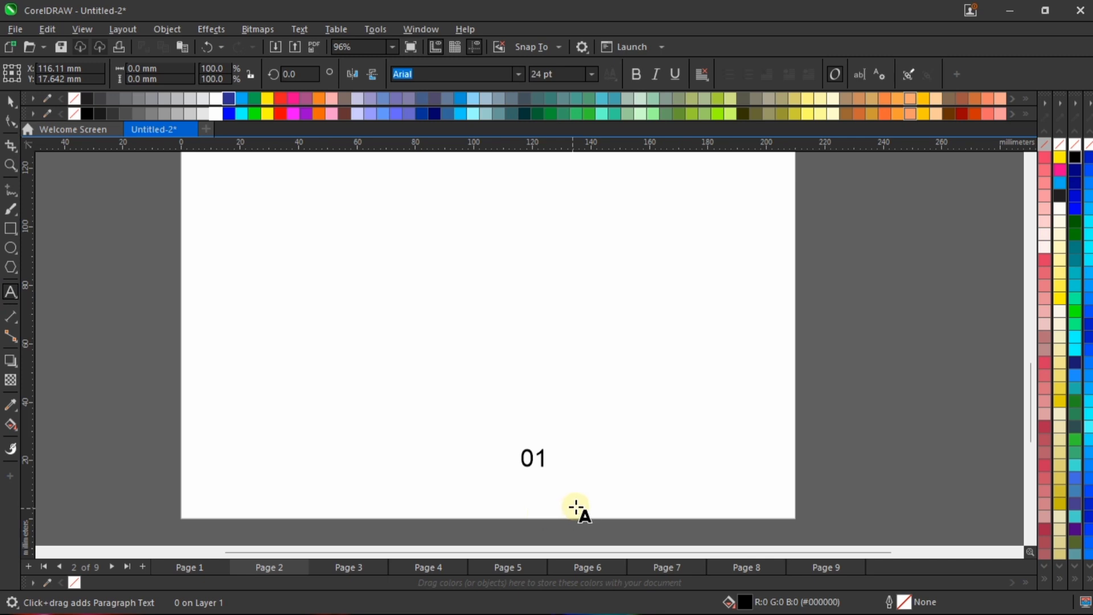
key("ctrl+space")
left_click_drag(535, 456, 484, 474)
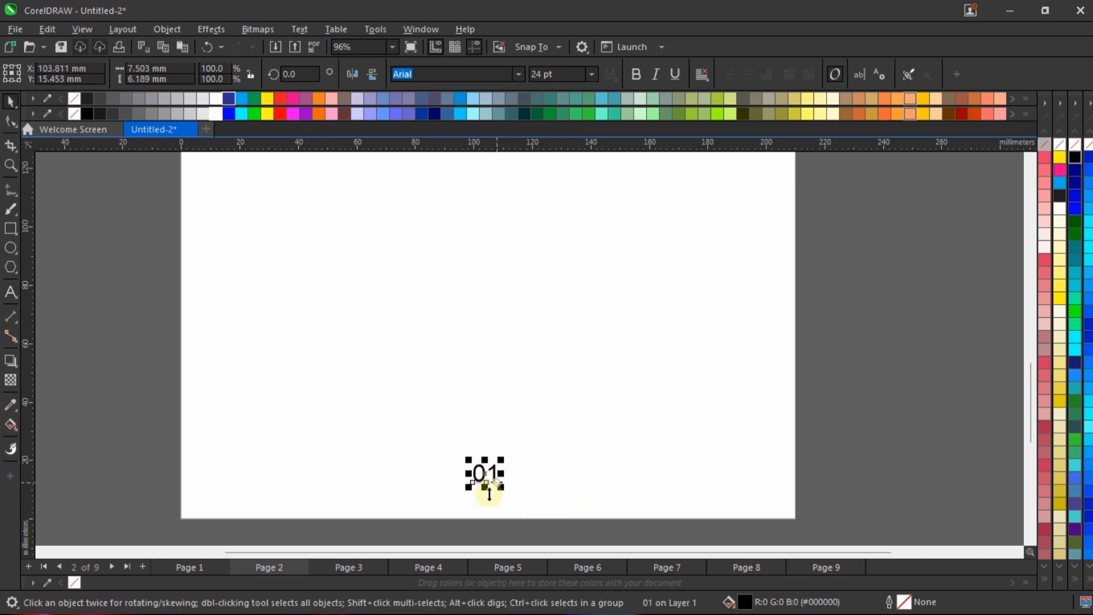
Format the "01" page number in Book Antiqua Bold at 14 pt.
scroll(488, 493, "up", 2)
scroll(504, 350, "down", 1)
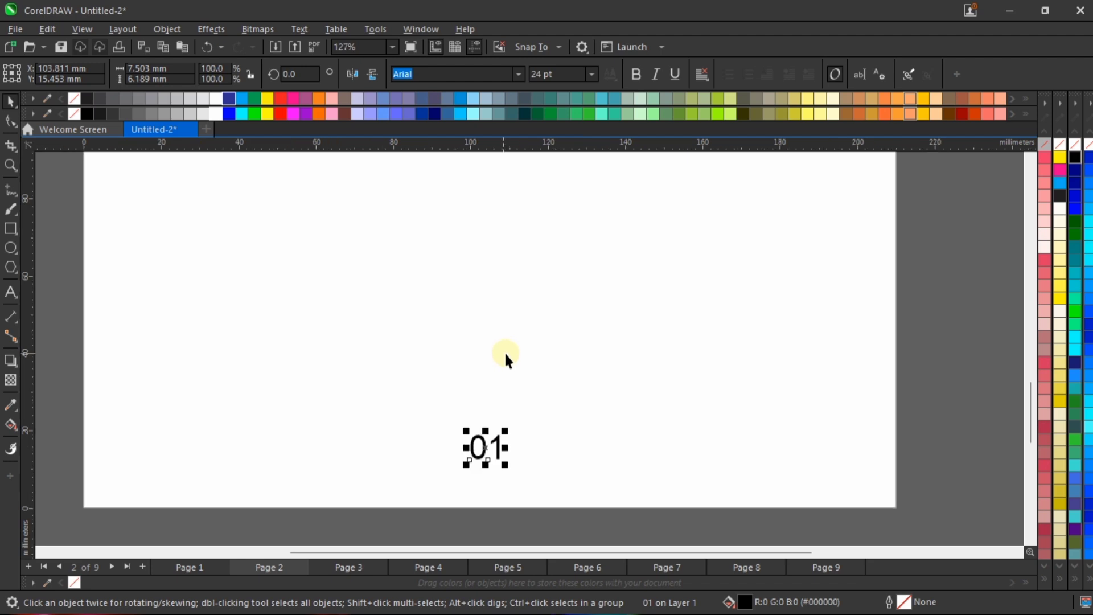
left_click(592, 74)
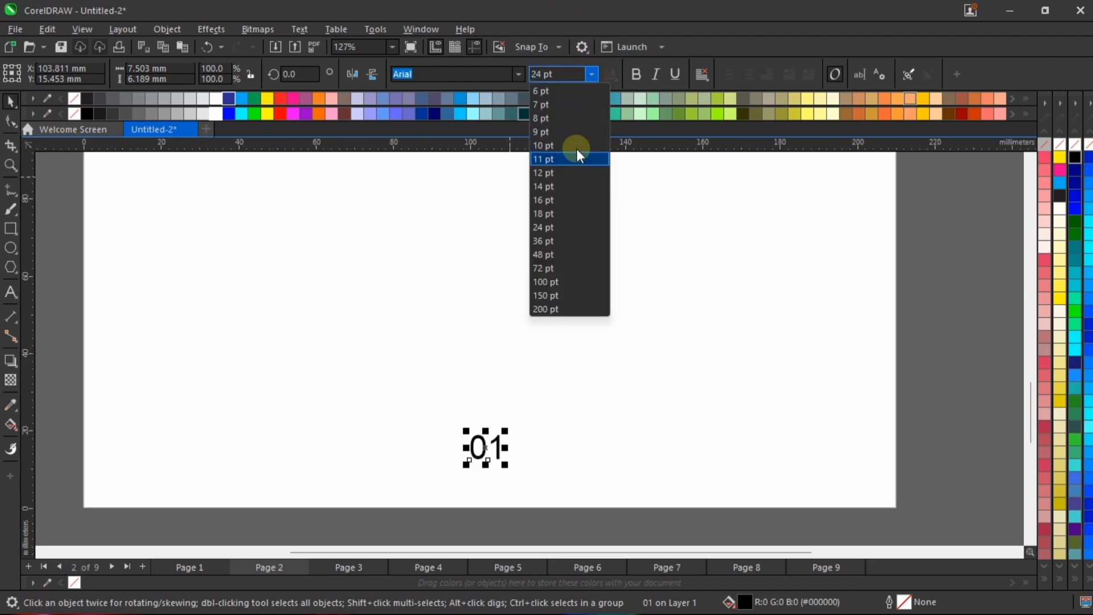
left_click(576, 186)
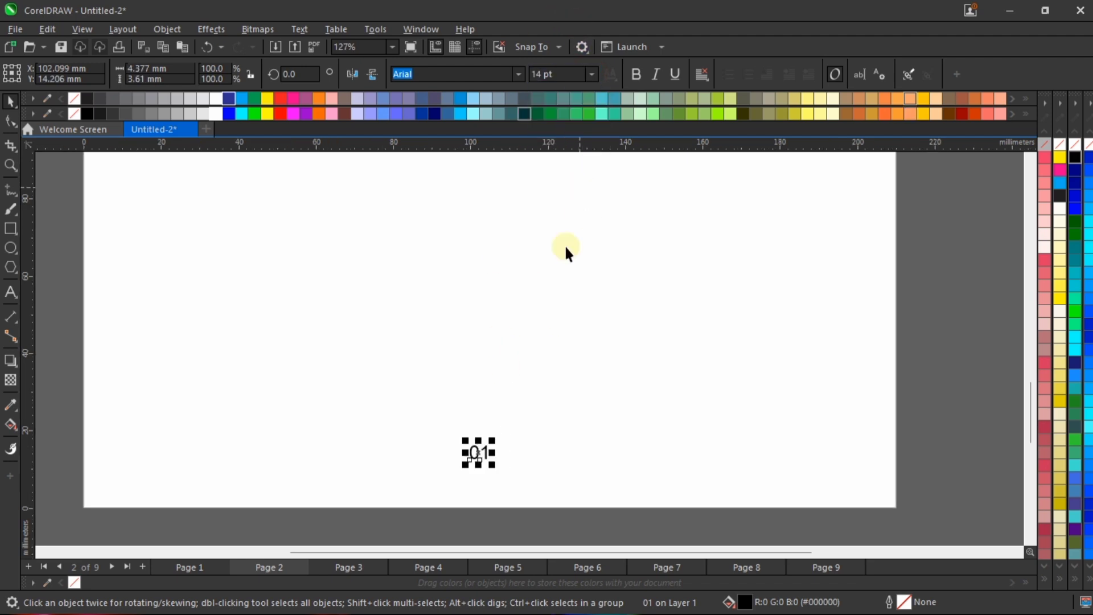
scroll(484, 453, "up", 2)
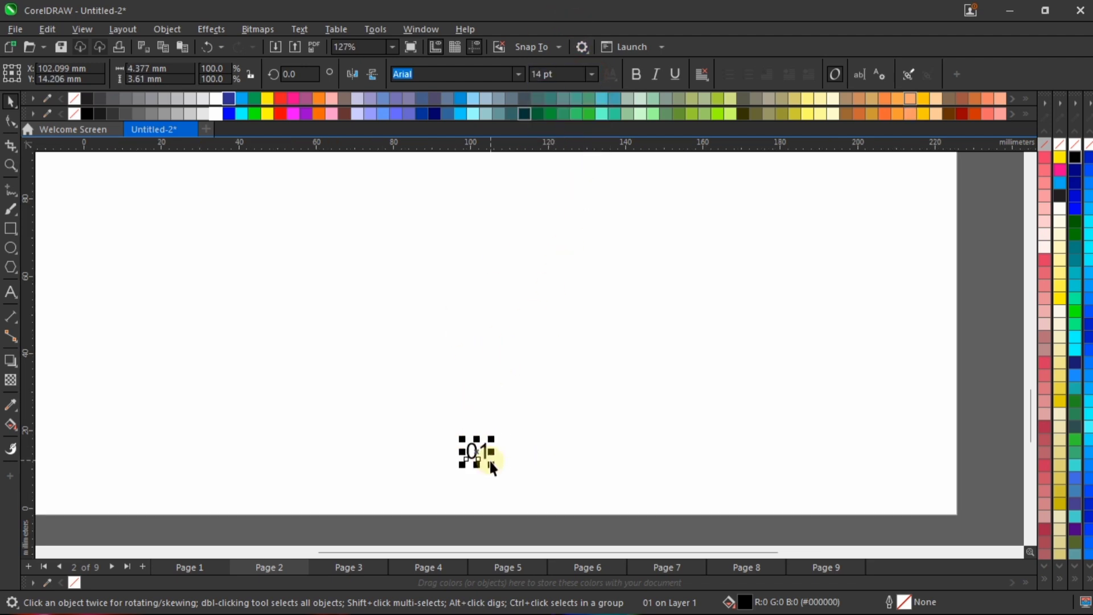
left_click(514, 74)
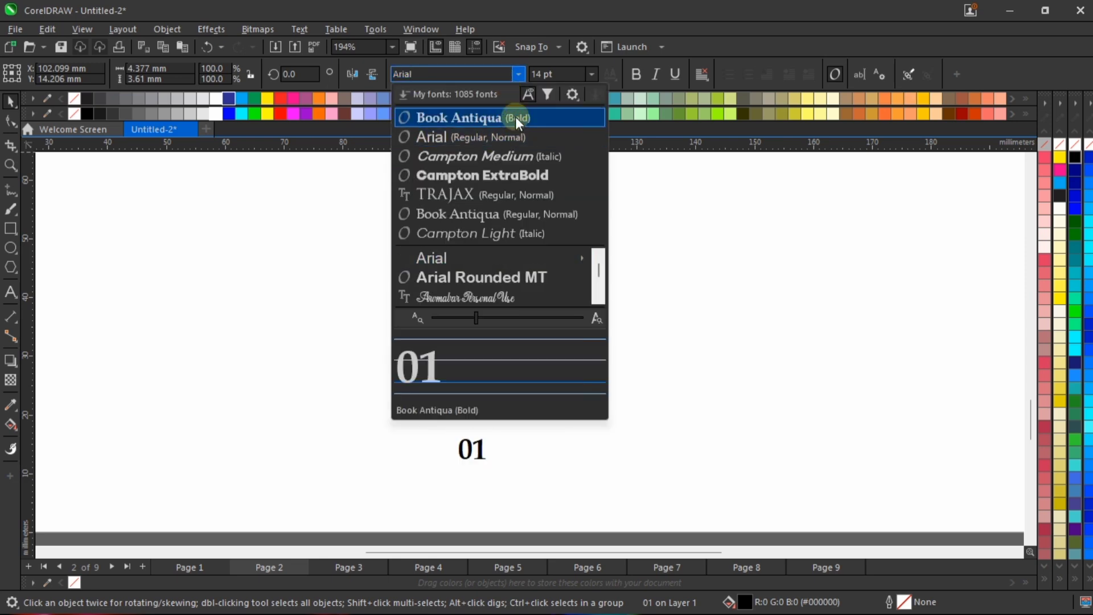
left_click(483, 117)
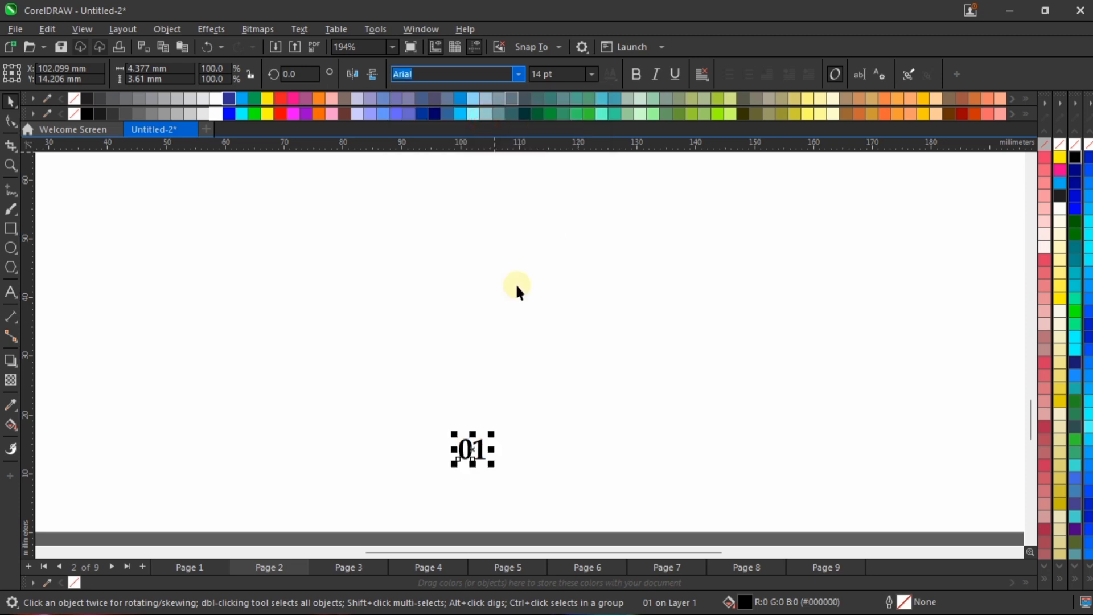
scroll(476, 462, "up", 2)
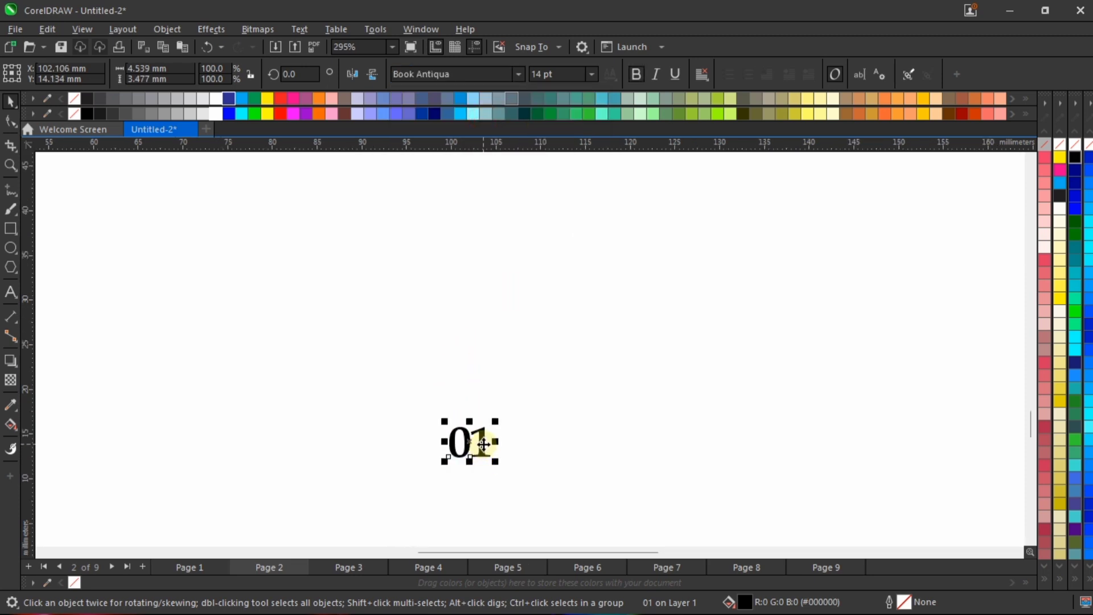
scroll(476, 386, "down", 3)
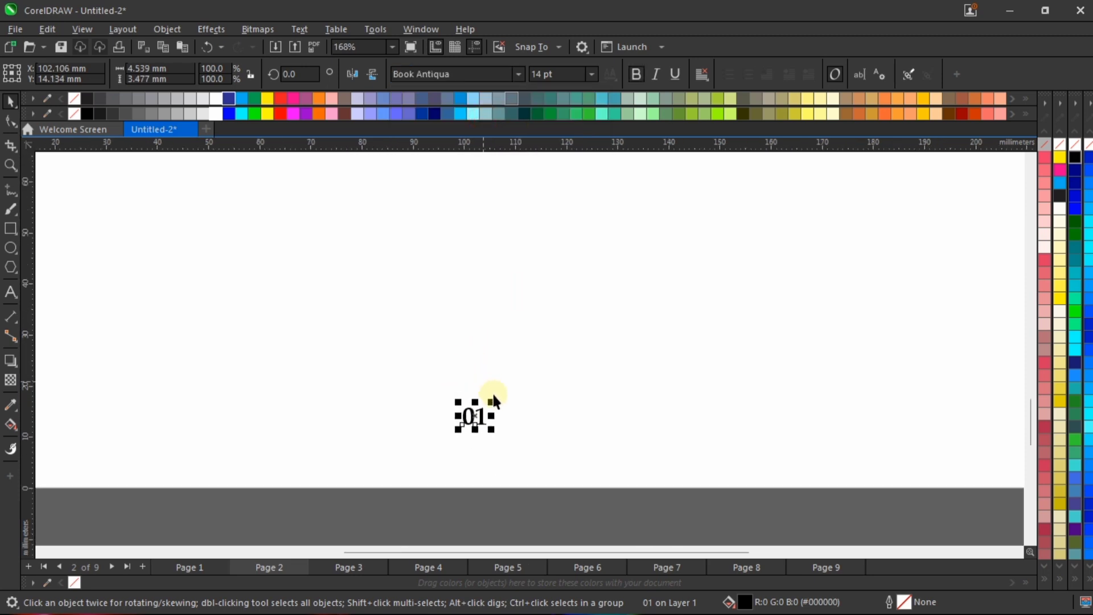
left_click(603, 487)
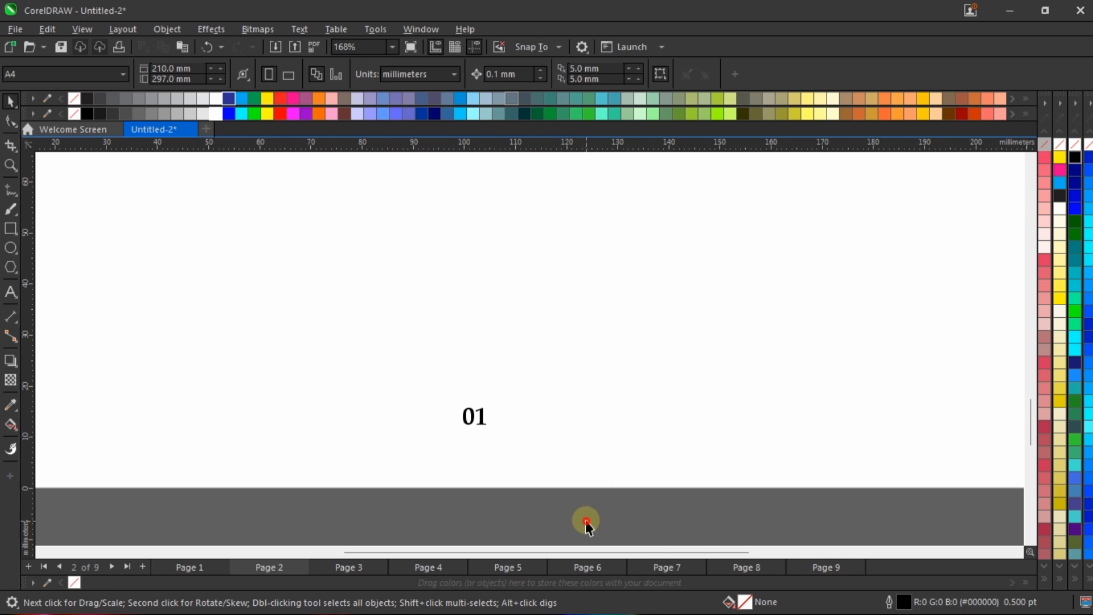
Select the "01" page number on page 2 and copy it.
left_click_drag(588, 527, 396, 336)
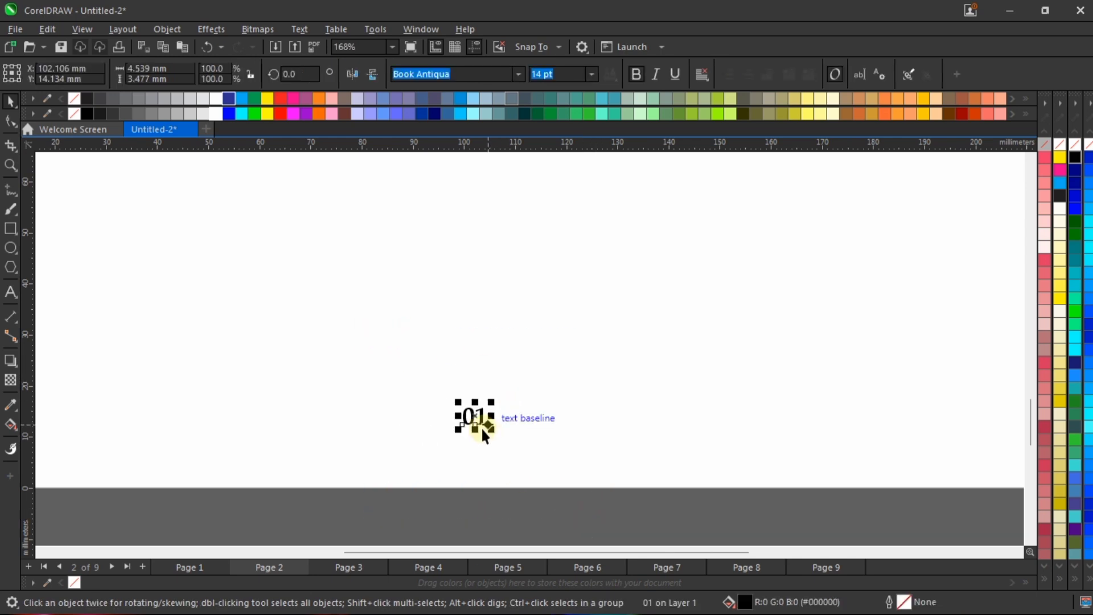
scroll(482, 425, "down", 2)
scroll(463, 410, "up", 2)
scroll(471, 415, "down", 1)
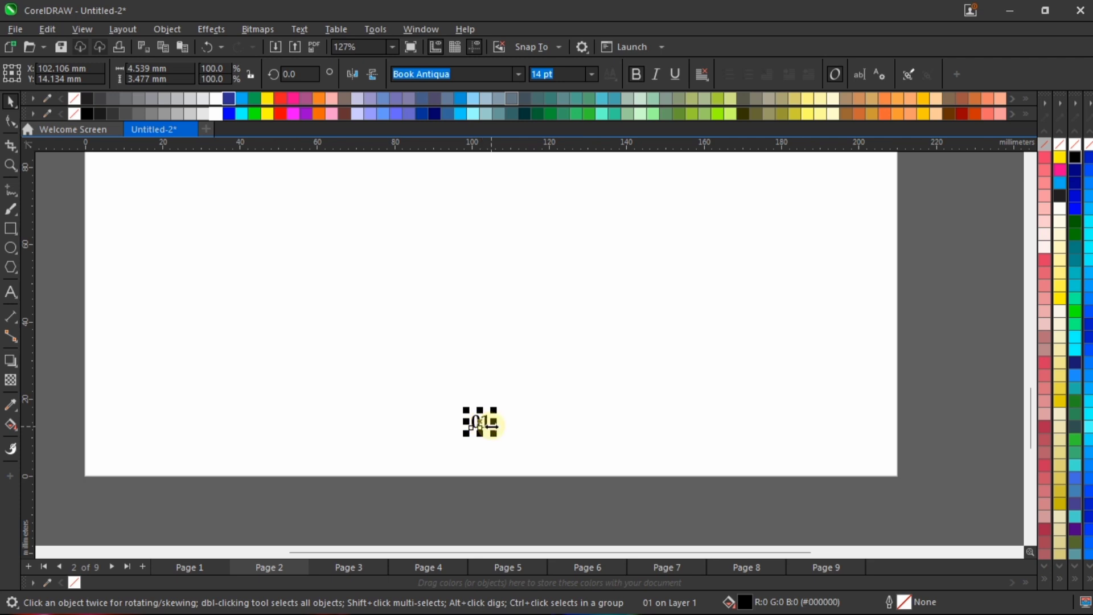
left_click(517, 483)
left_click(475, 431)
Paste the copied page number onto page 3 and change its text to "02".
left_click(357, 567)
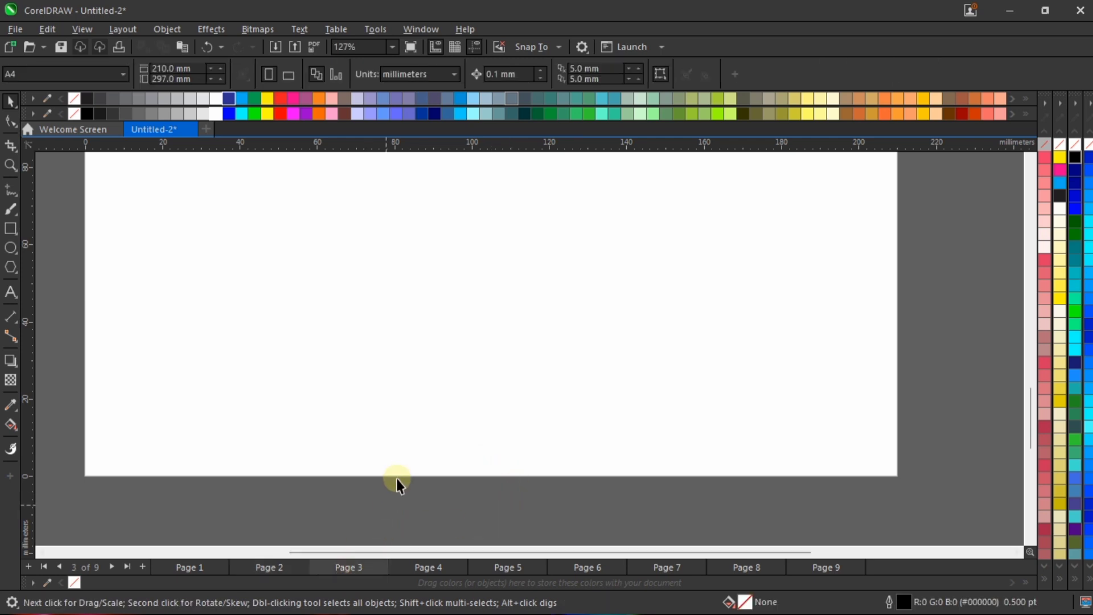
key("ctrl+v")
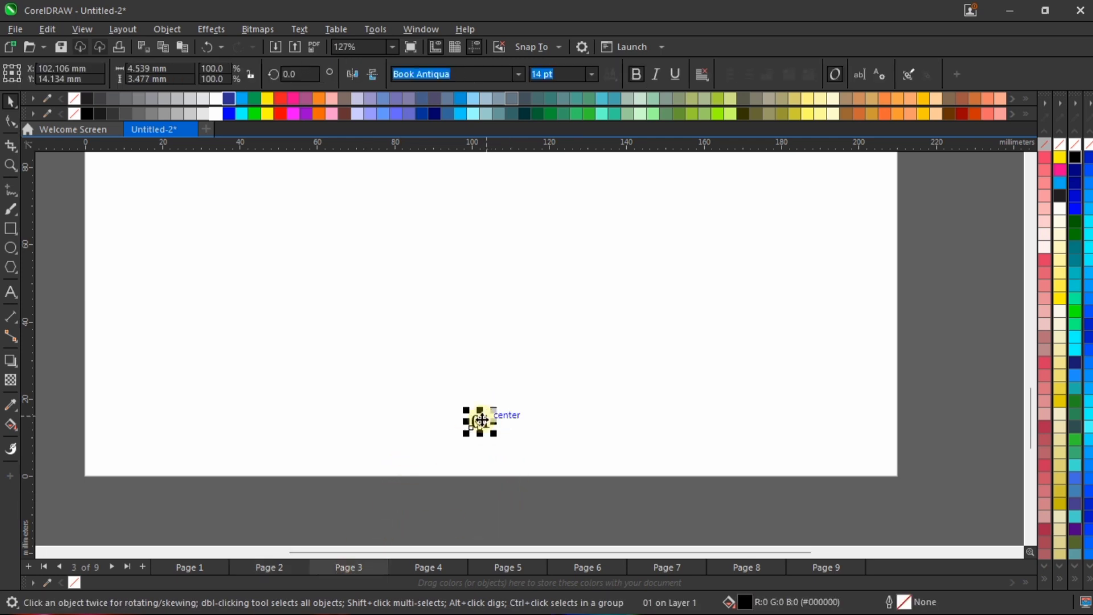
scroll(481, 421, "up", 2)
left_click(486, 422)
key("ctrl+a")
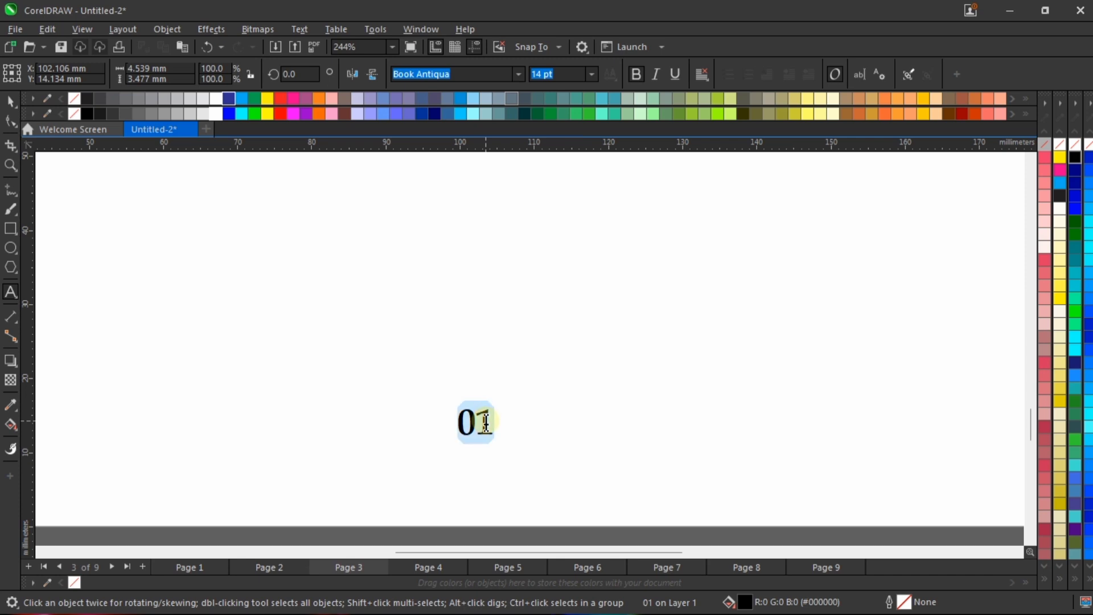
type("02")
key("ctrl+space")
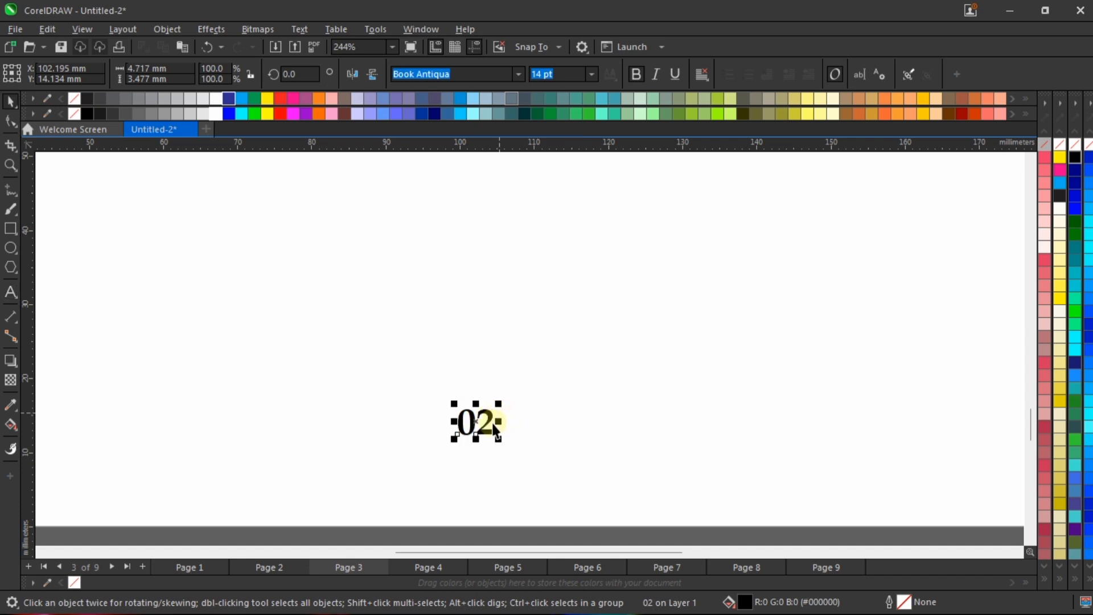
Paste the copied page number onto page 4 and change its text to "03".
left_click(428, 567)
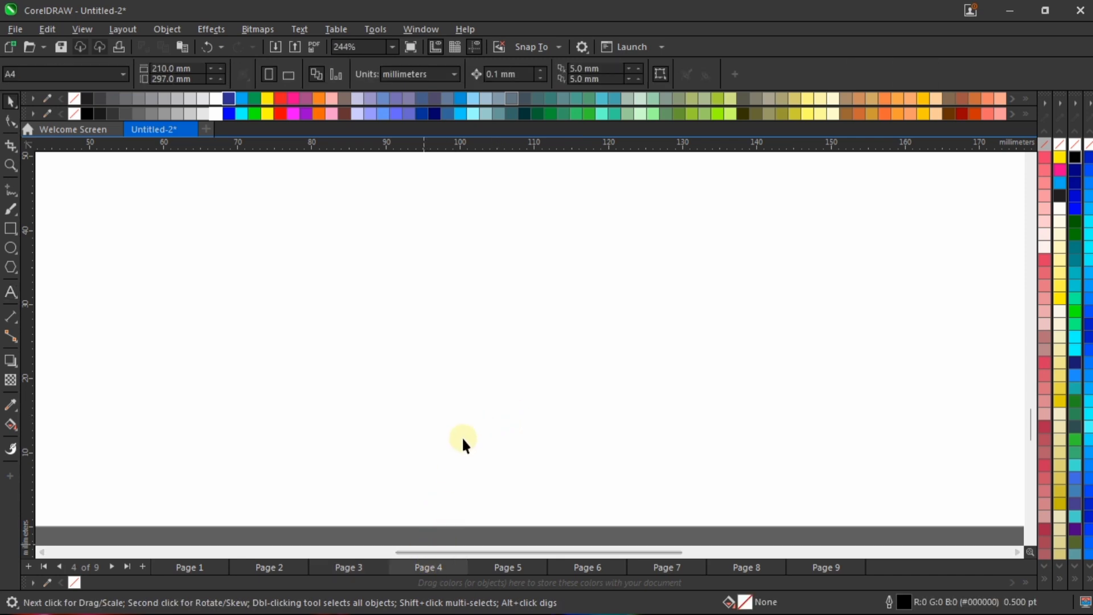
key("ctrl+v")
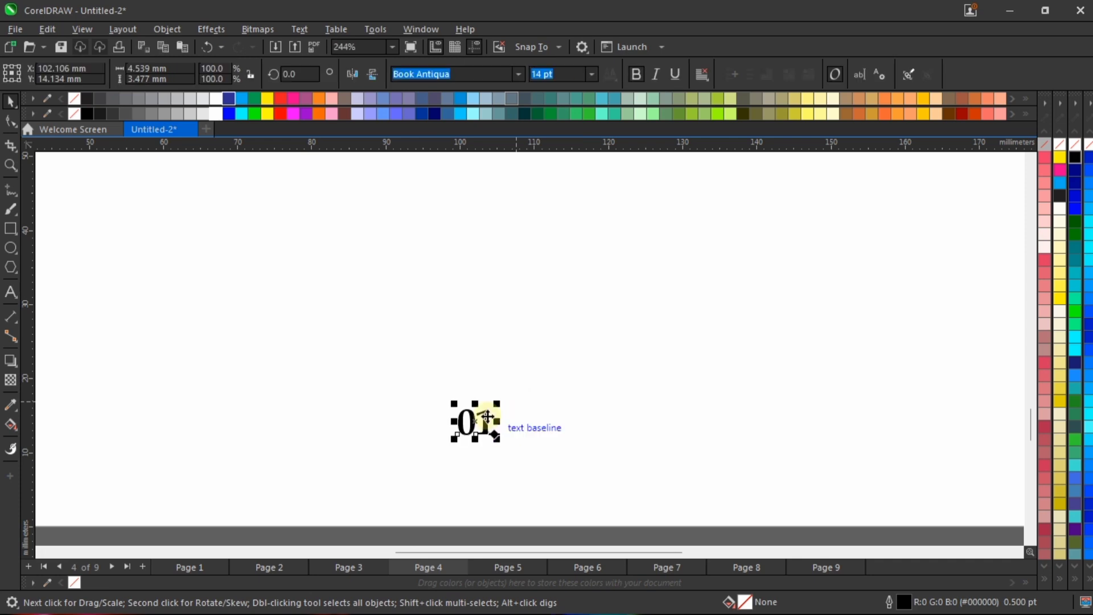
double_click(487, 417)
key("BackSpace")
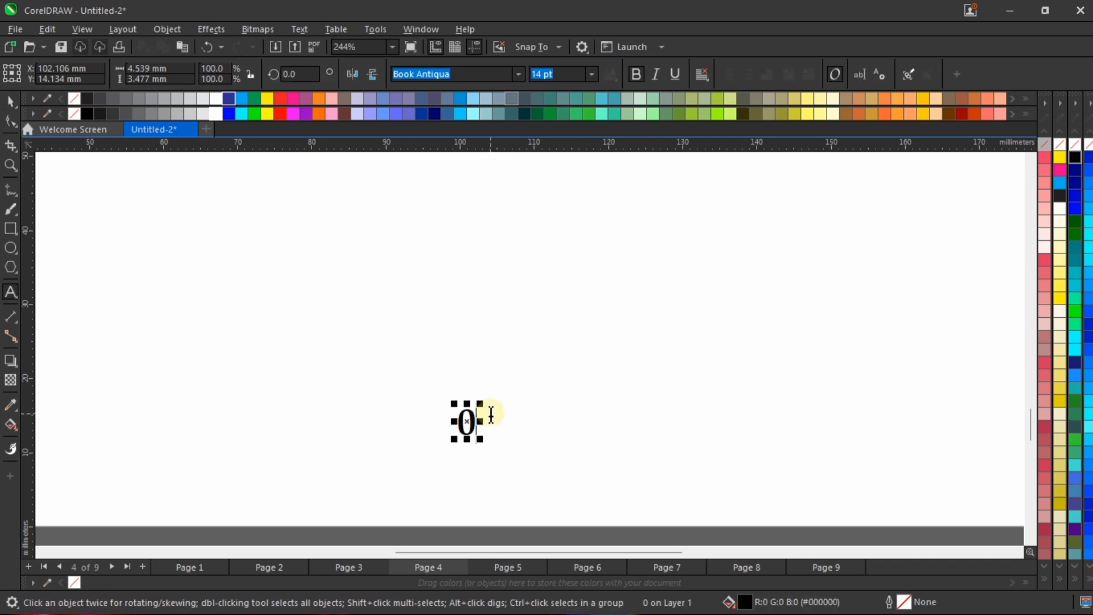
type("3")
key("ctrl+space")
Paste the copied page number onto page 5 and change its text to "04".
key("Page_Down")
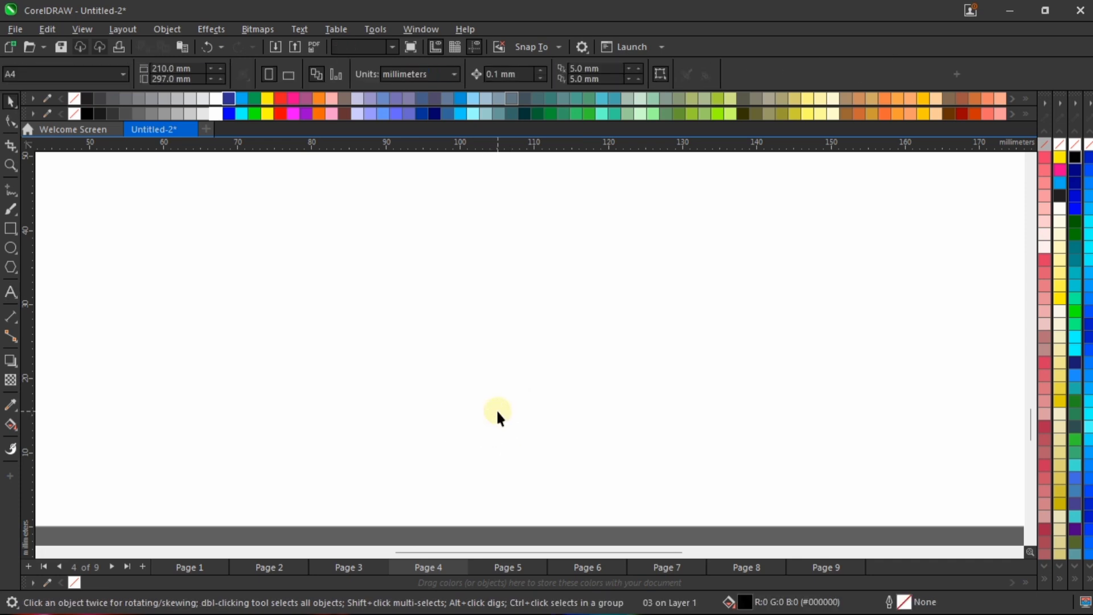
key("ctrl+v")
double_click(489, 414)
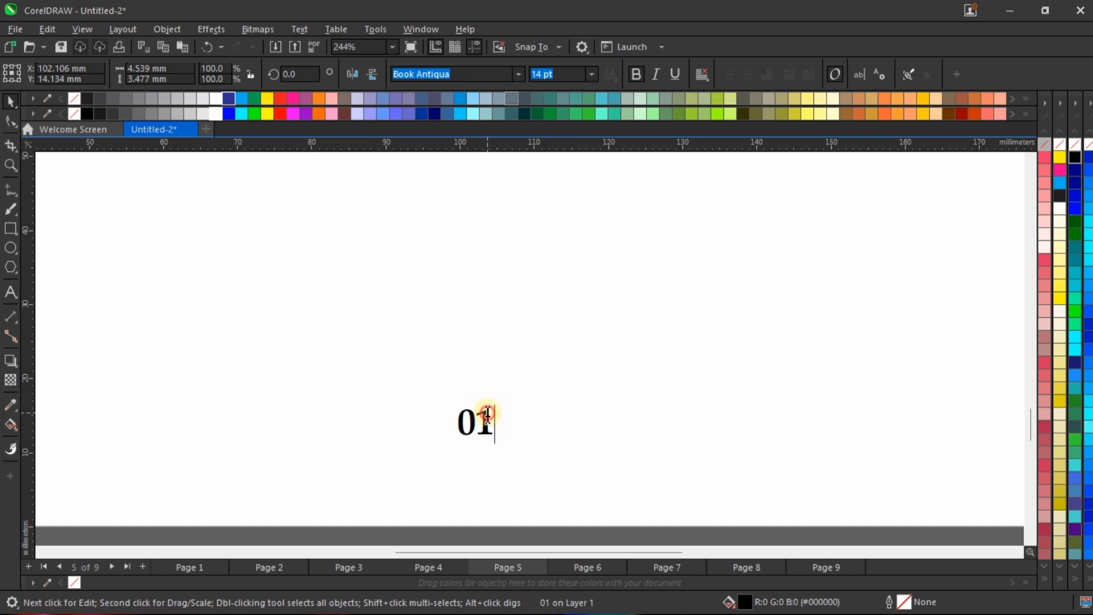
key("BackSpace")
type("4")
key("ctrl+space")
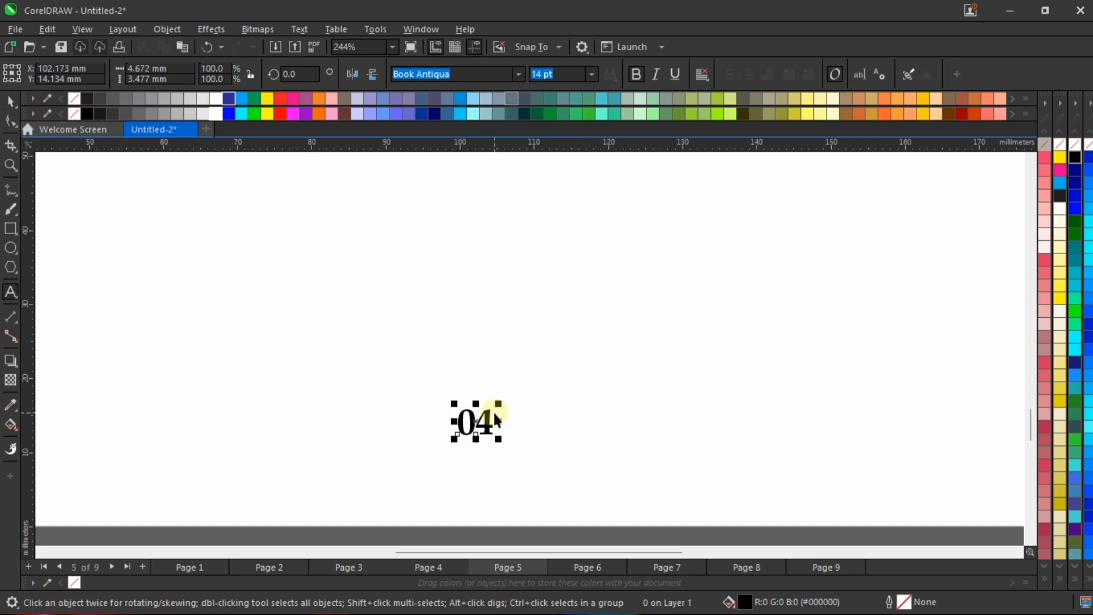
Paste the copied page number onto page 6 and change its text to "05".
key("Page_Down")
key("ctrl+v")
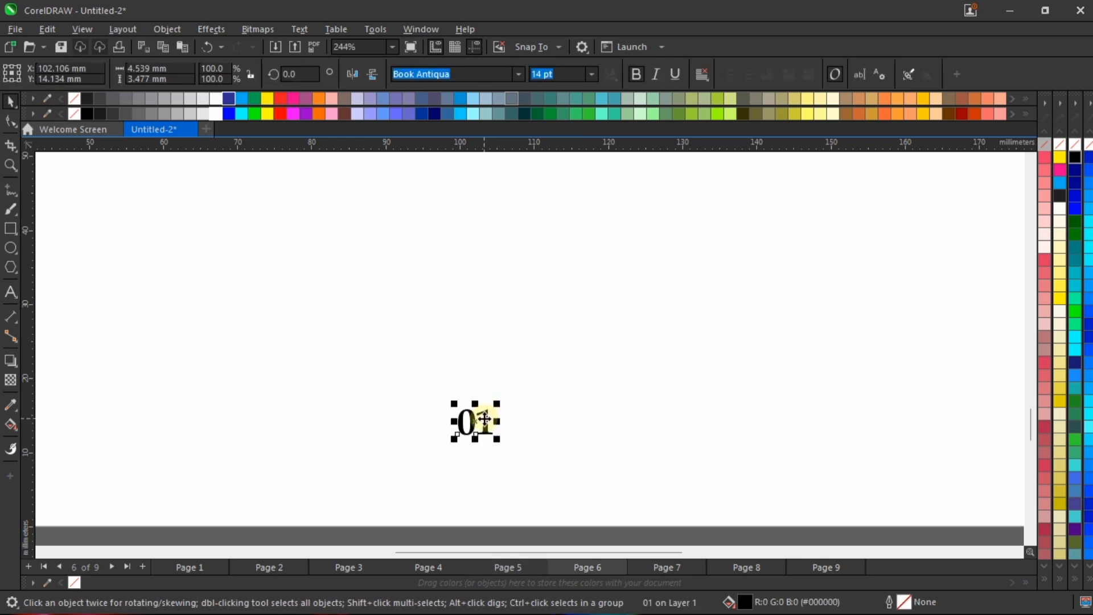
double_click(491, 423)
key("BackSpace")
type("5")
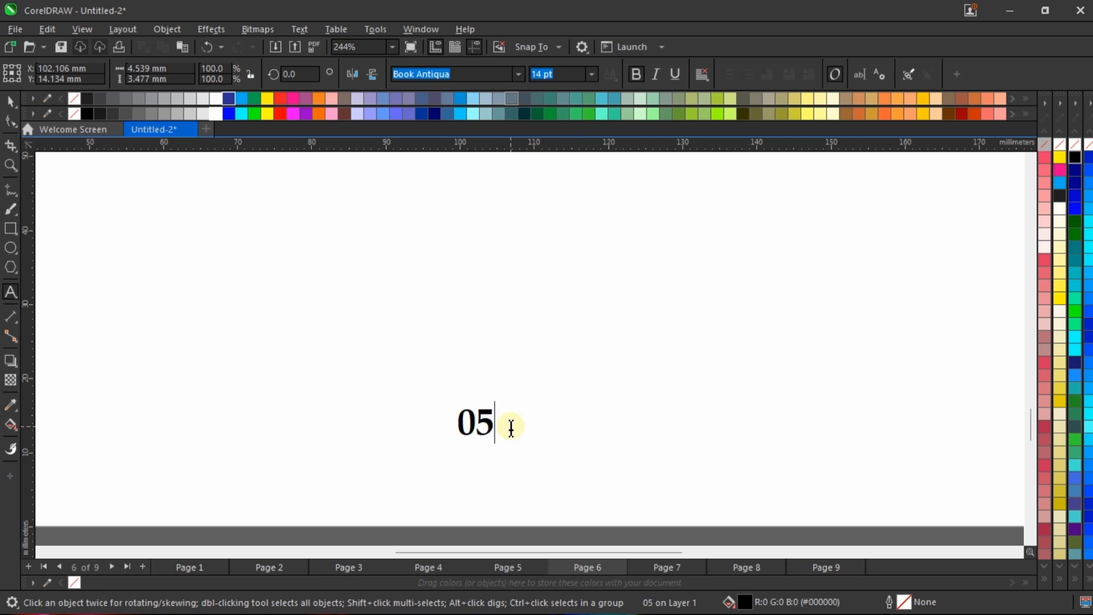
key("ctrl+space")
Paste the copied page number onto page 7 and change its text to "06".
key("Page_Down")
key("ctrl+v")
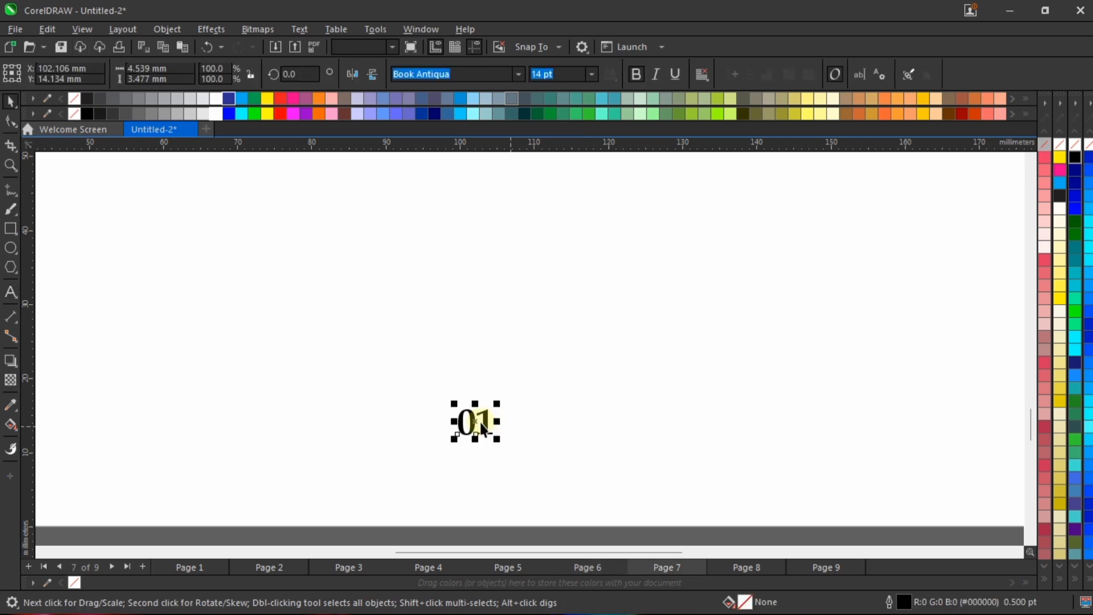
double_click(487, 423)
key("BackSpace")
type("6")
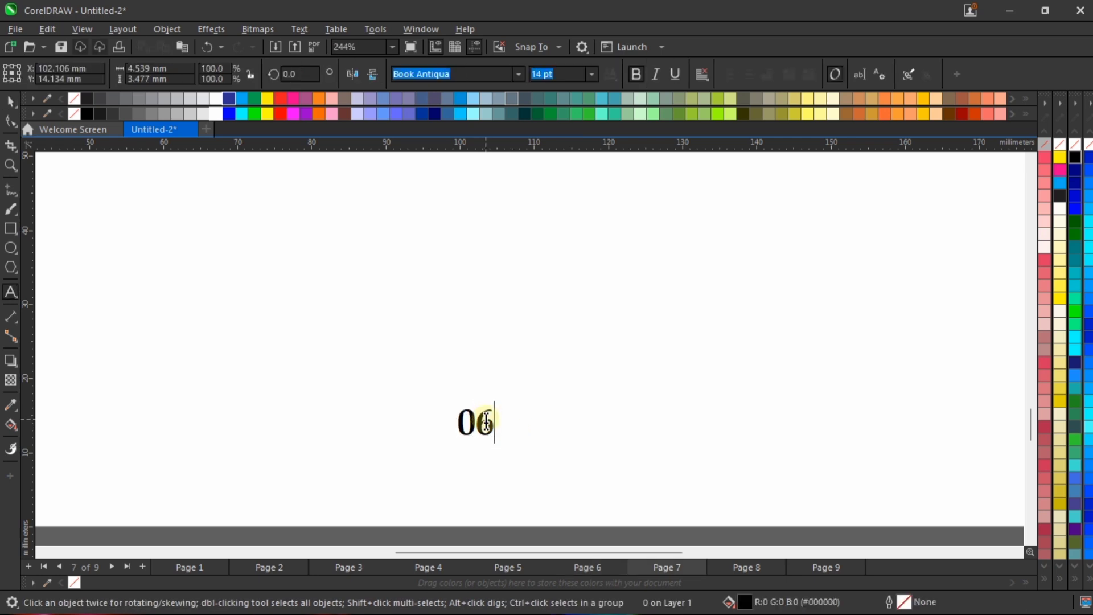
key("ctrl+space")
Paste the copied page number onto page 8 and change its text to "07".
key("Page_Down")
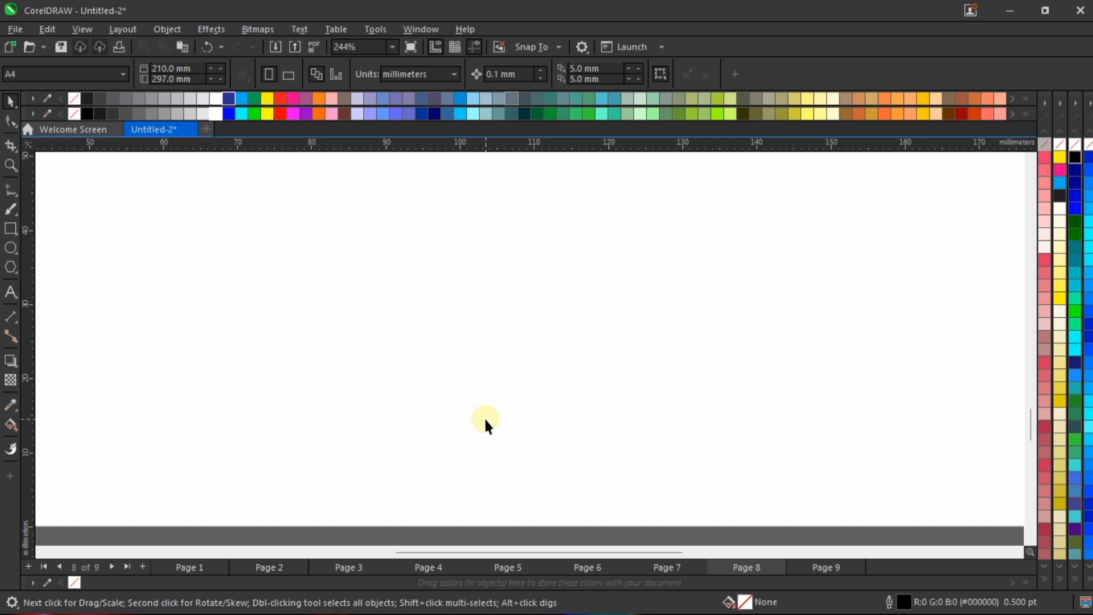
key("ctrl+v")
double_click(484, 420)
key("BackSpace")
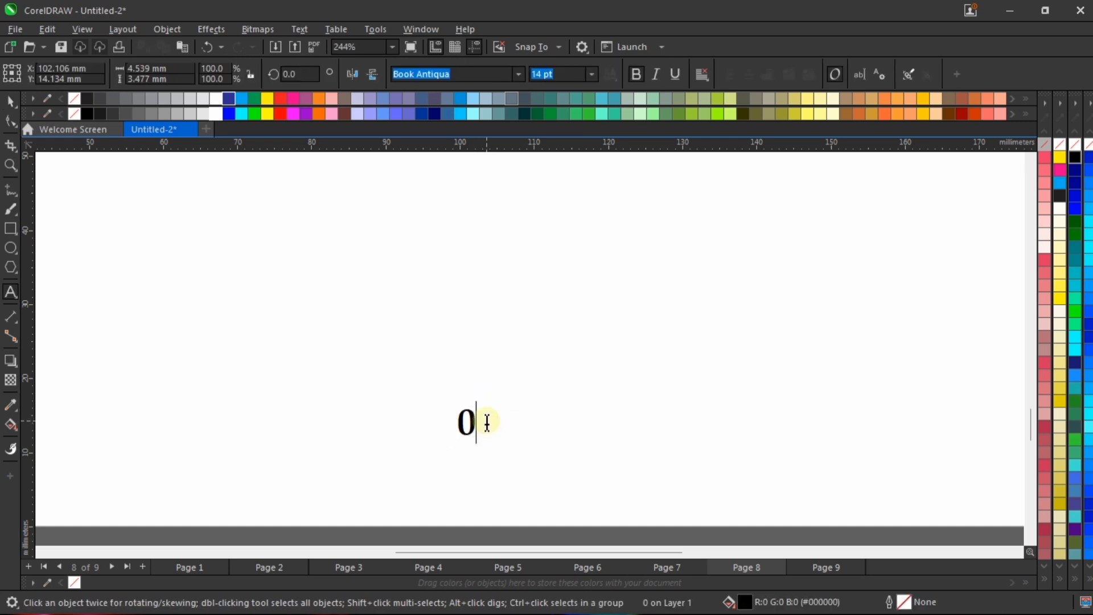
type("7")
key("ctrl+space")
Paste the copied page number onto page 9 and change its text to "08".
left_click(810, 567)
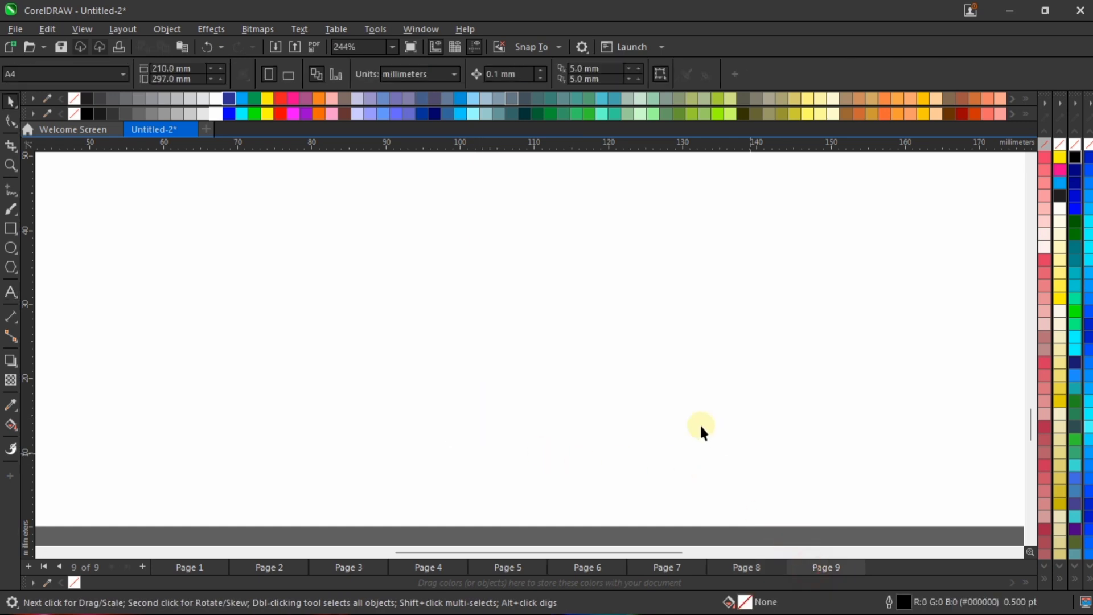
key("ctrl+v")
double_click(480, 422)
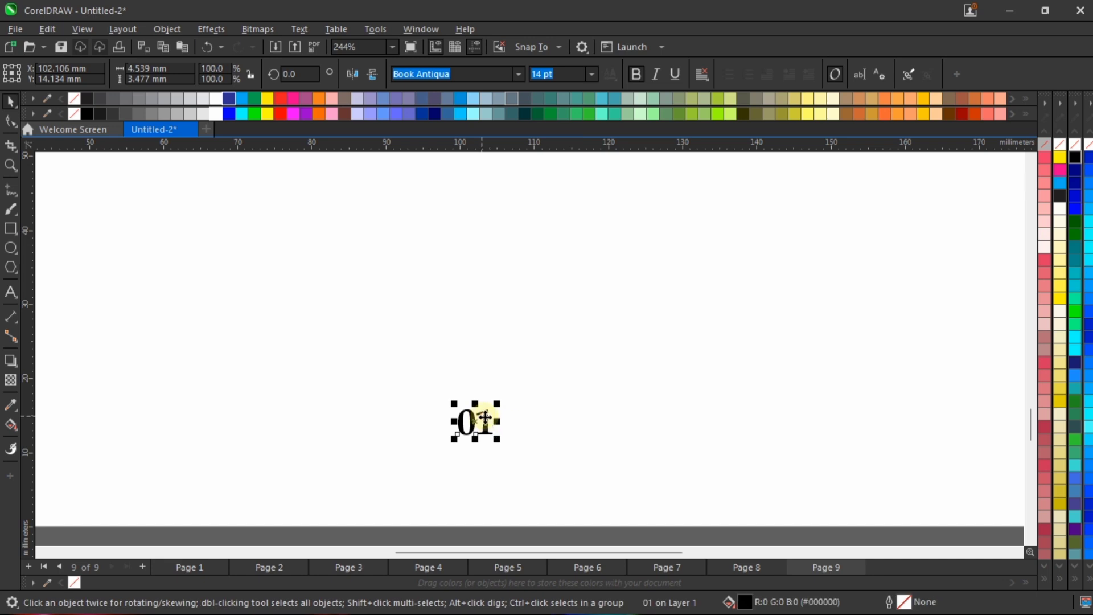
key("Delete")
type("8")
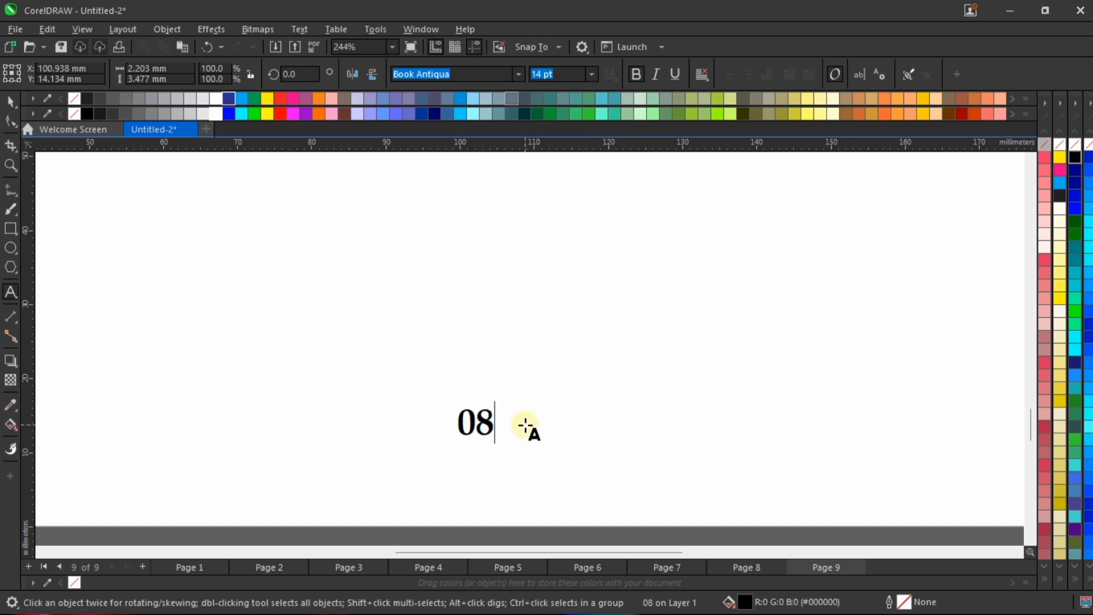
key("ctrl+space")
Review the cover page and the page numbers at the foot of pages 2 through 9.
left_click(193, 567)
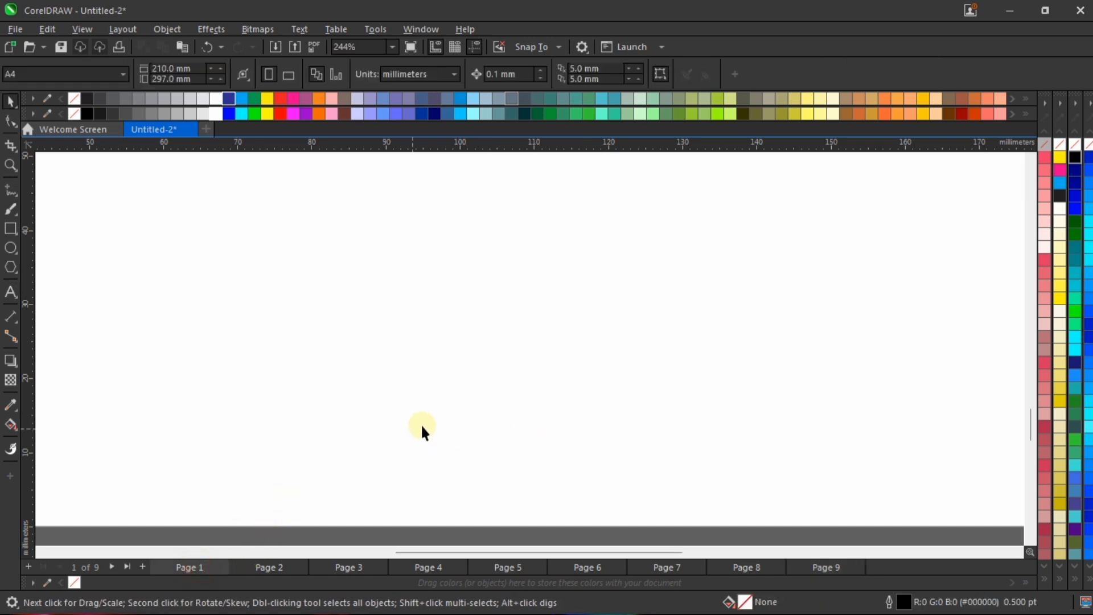
key("shift+F4")
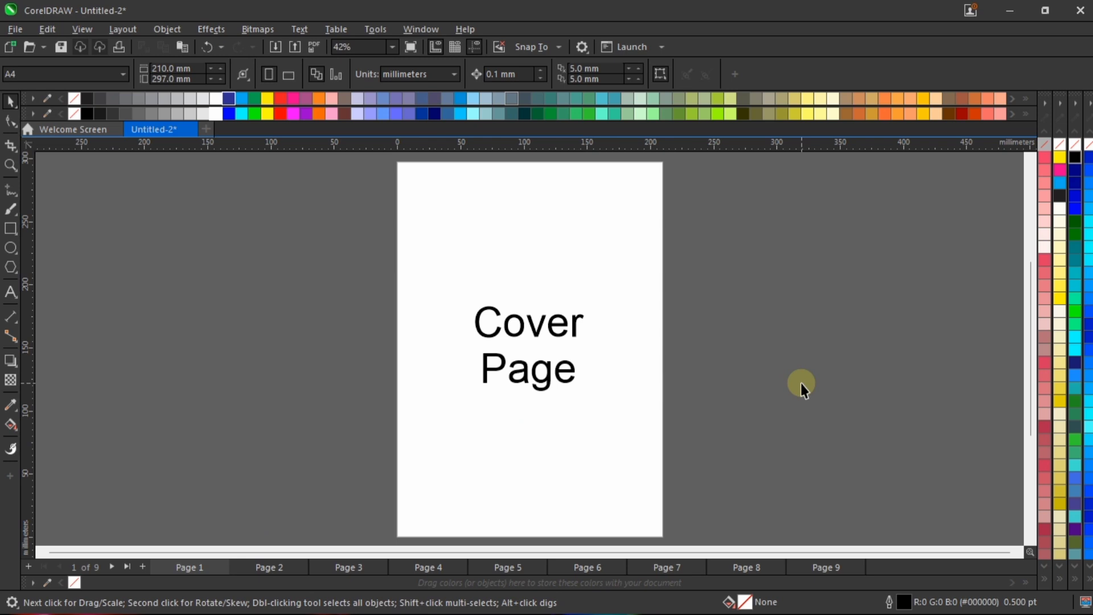
key("Page_Down")
scroll(524, 524, "up", 5)
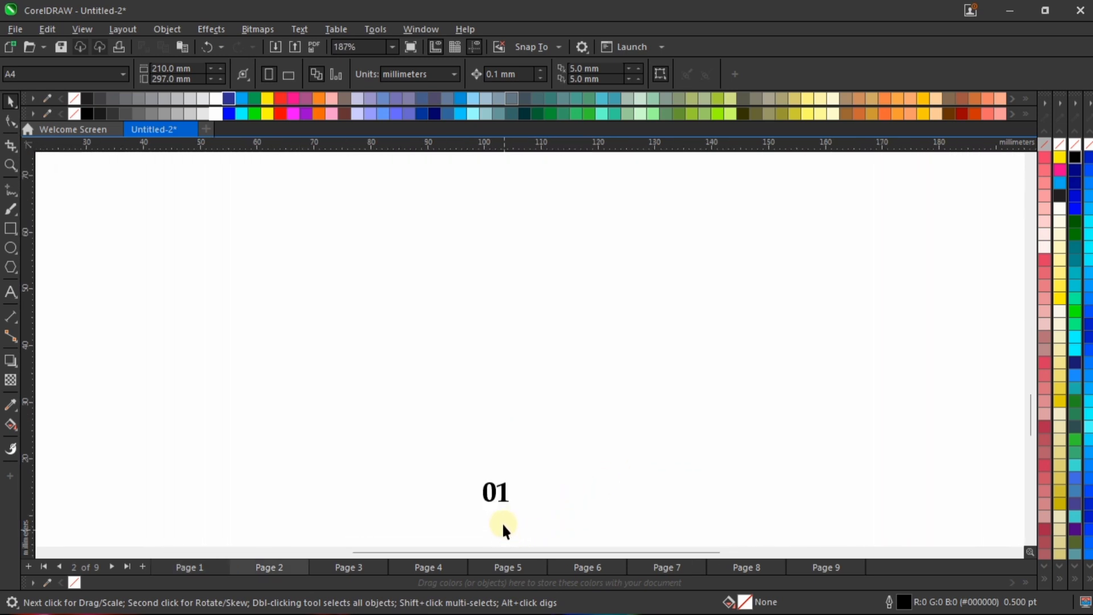
scroll(513, 450, "down", 3)
scroll(513, 445, "up", 2)
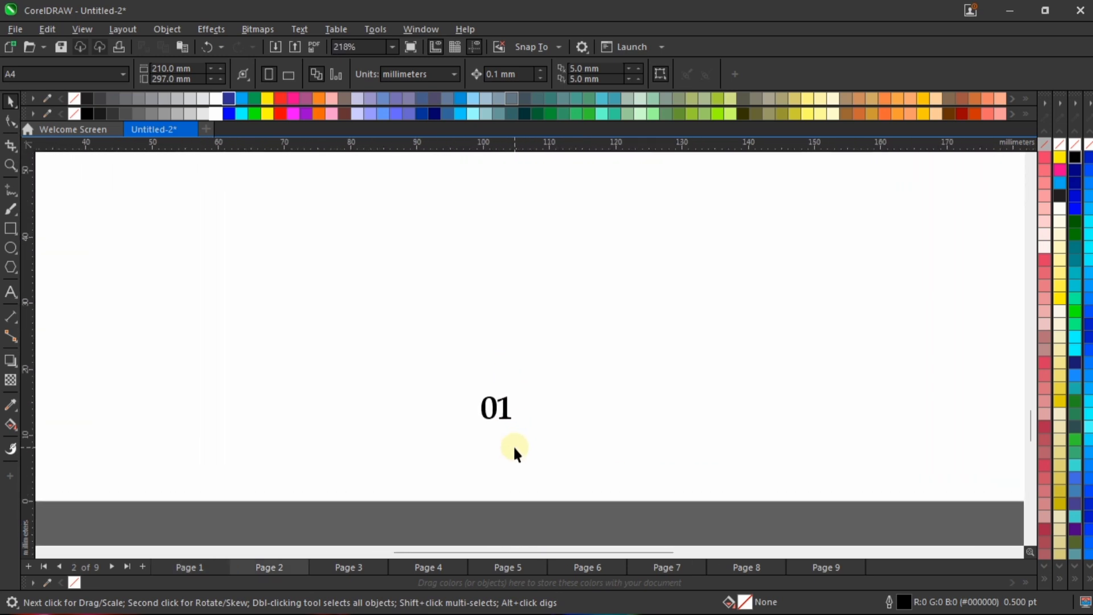
key("Page_Down")
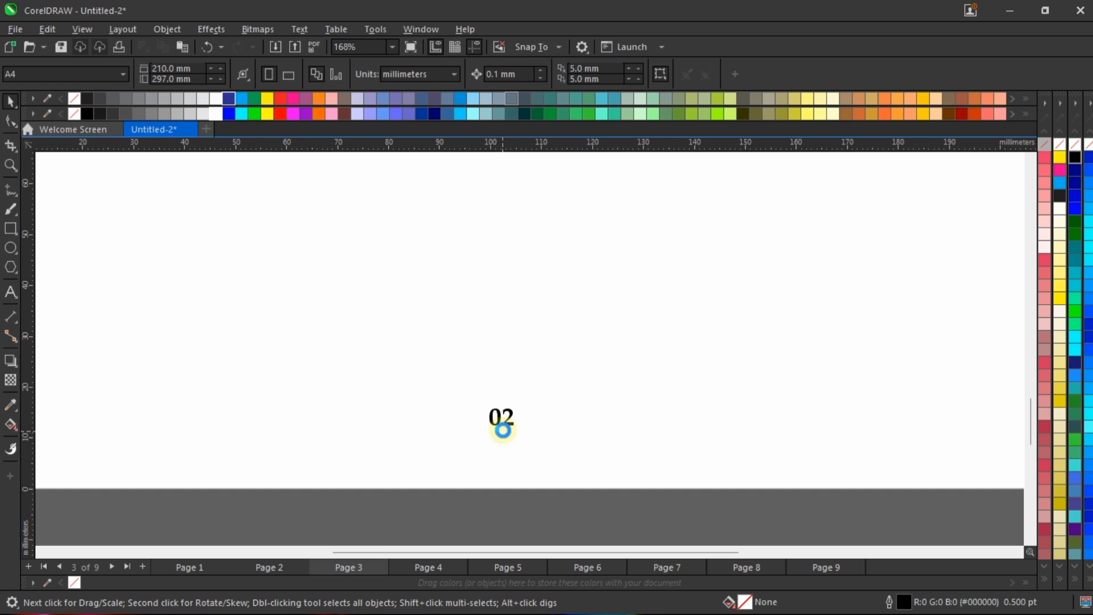
key("Page_Down")
key("Page_Down")
key("Page_Down")
key("Page_Down")
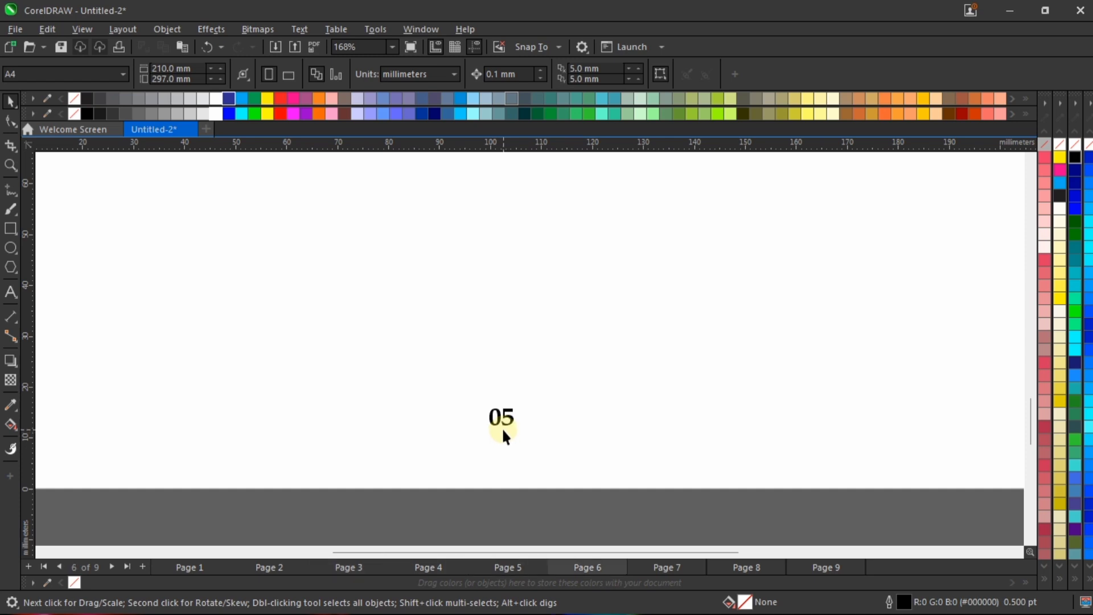
key("Page_Down")
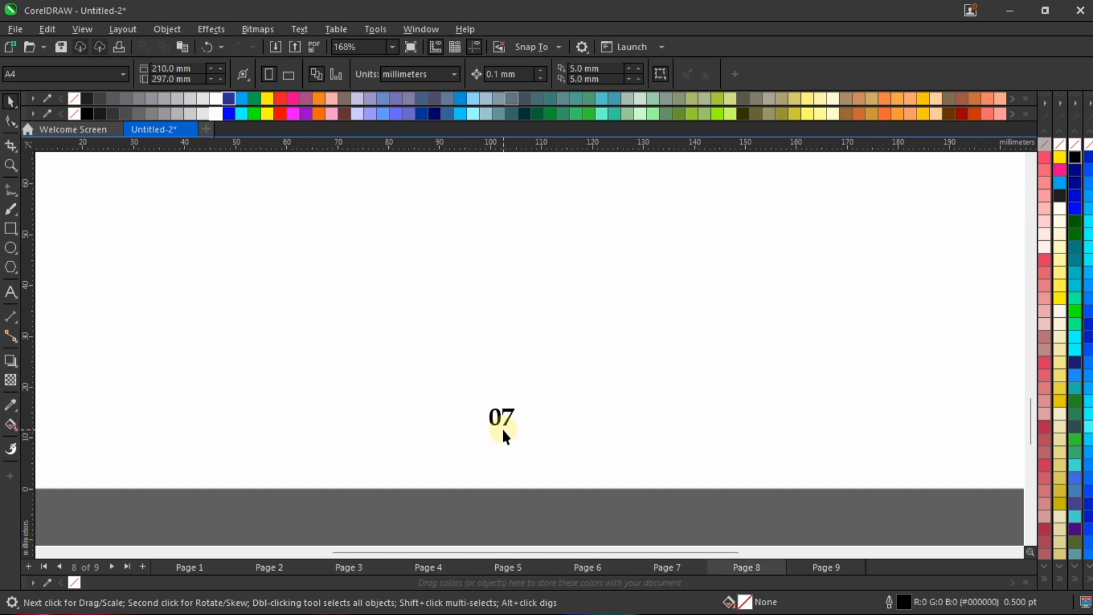
key("Page_Down")
scroll(504, 428, "down", 1)
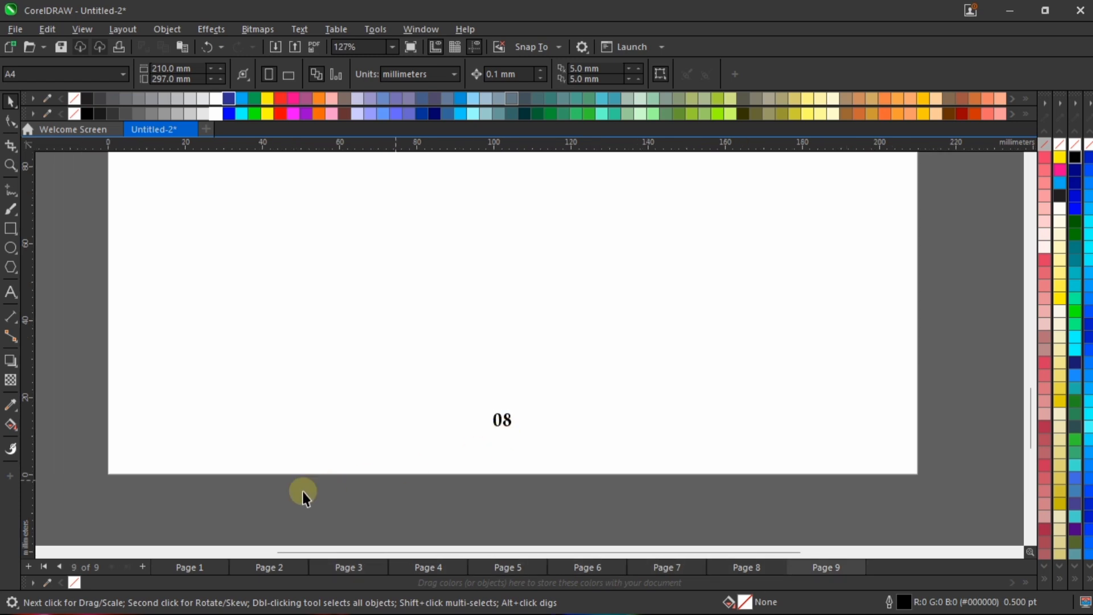
Draw a circle about 7.9 mm in diameter around the "01" on page 2 and centre it on the number.
left_click(189, 567)
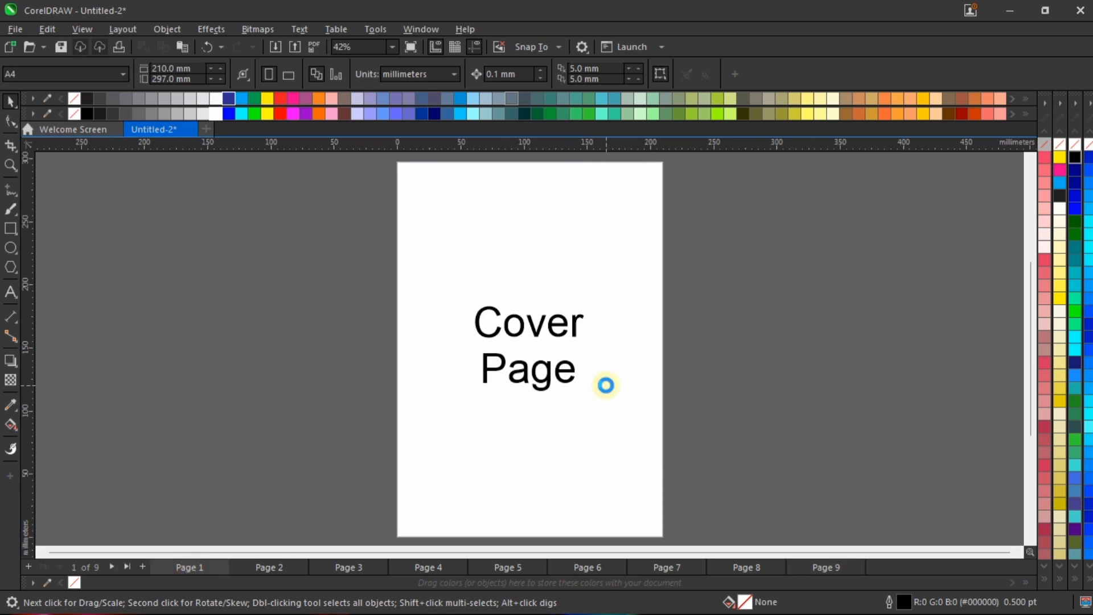
key("Page_Down")
scroll(542, 474, "down", 1)
scroll(552, 471, "up", 2)
scroll(551, 465, "up", 4)
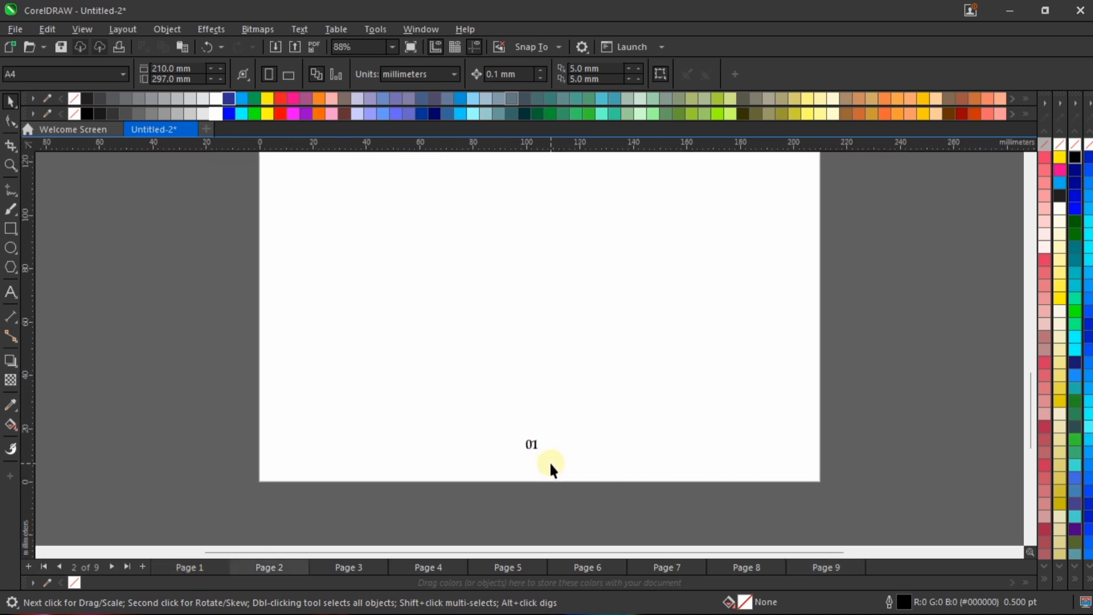
left_click(11, 248)
left_click_drag(498, 409, 536, 448)
key("space")
scroll(521, 463, "up", 3)
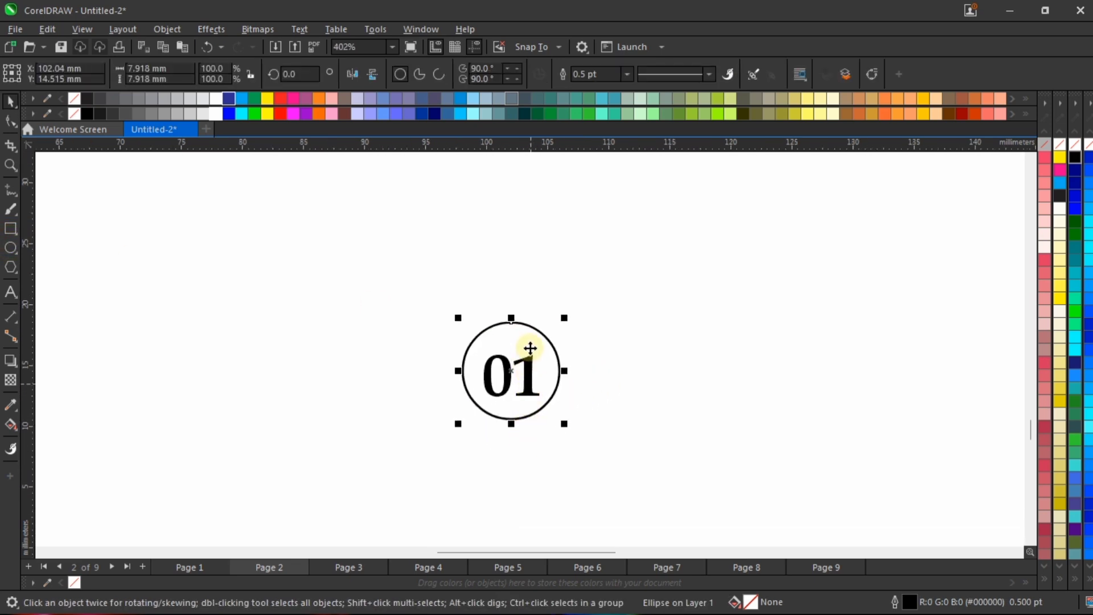
left_click_drag(526, 337, 528, 341)
scroll(526, 340, "down", 2)
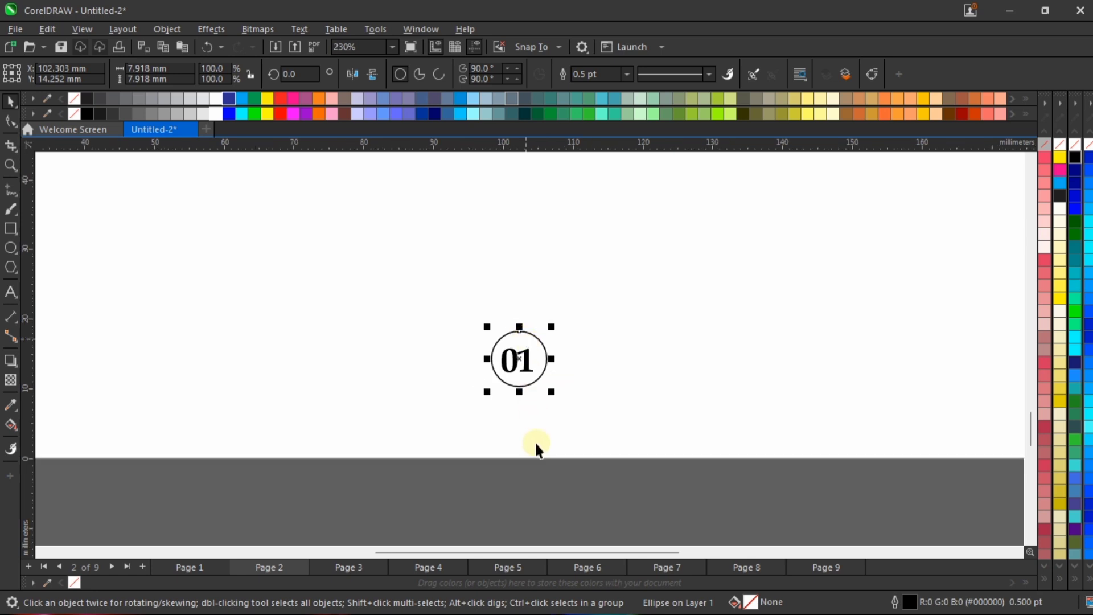
Fill the circle around the "01" with blue (C100 M100 Y0 K0) and remove its outline.
left_click(542, 500)
left_click_drag(592, 504, 494, 385)
left_click_drag(468, 349, 469, 349)
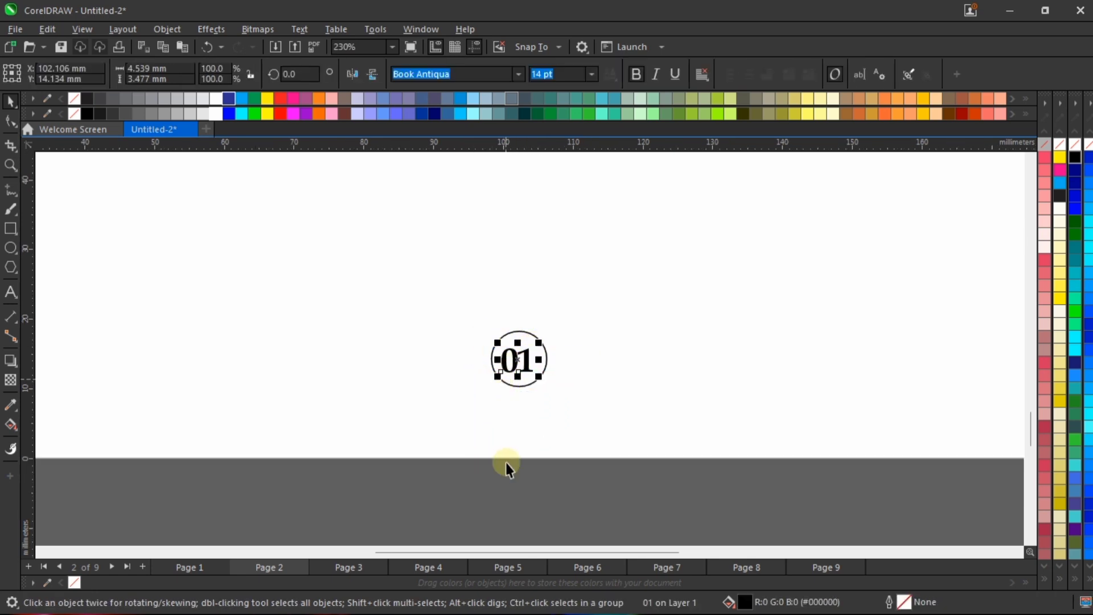
left_click(499, 377)
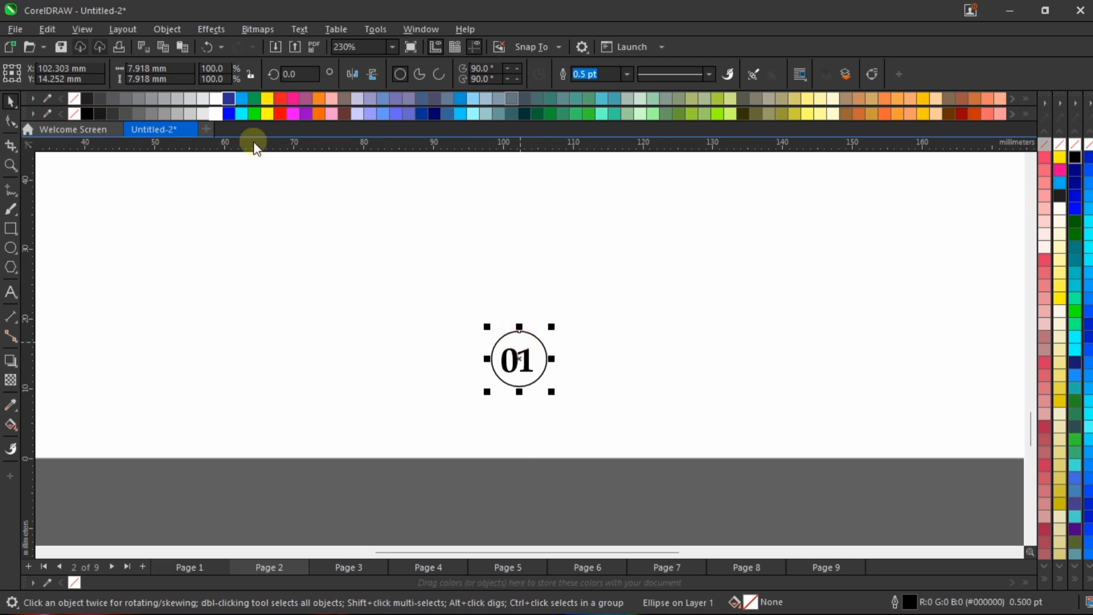
left_click(230, 97)
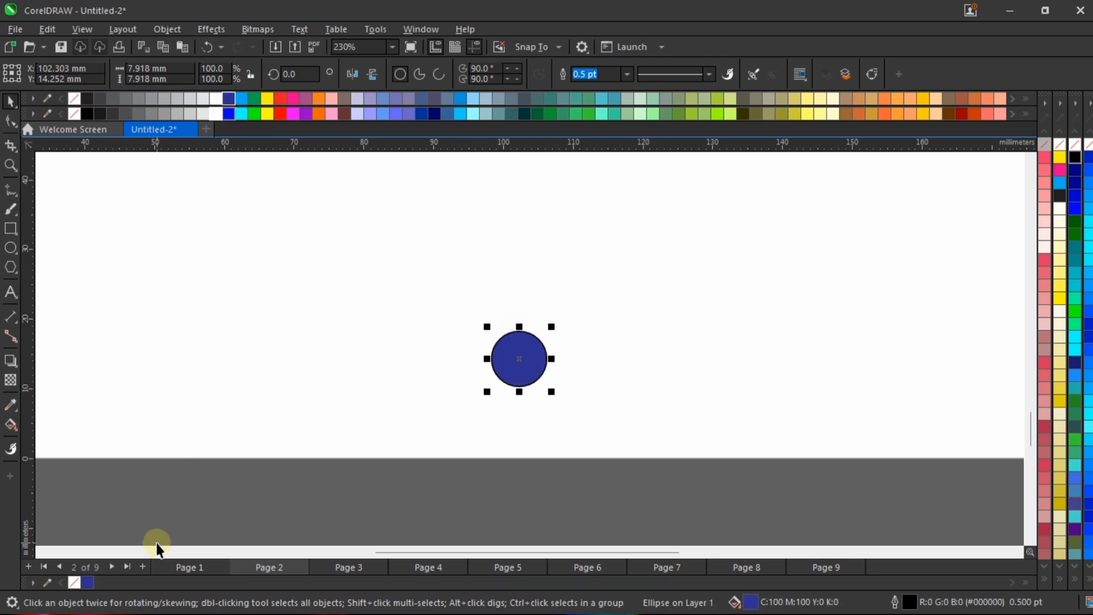
left_click(487, 508)
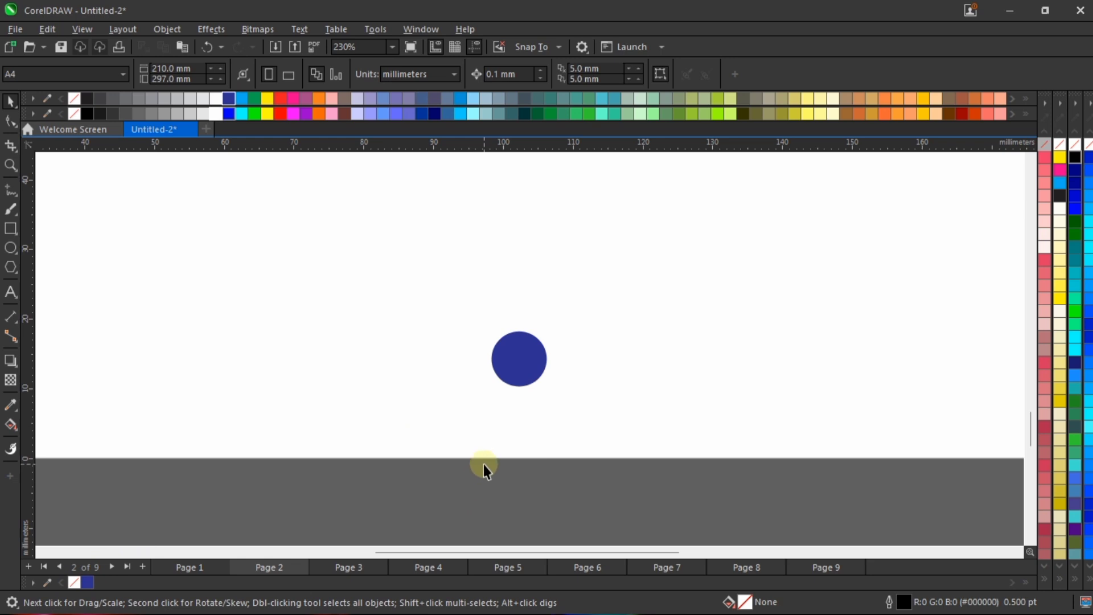
Send the blue circle behind the "01" on page 2 and colour the number white.
left_click(521, 344)
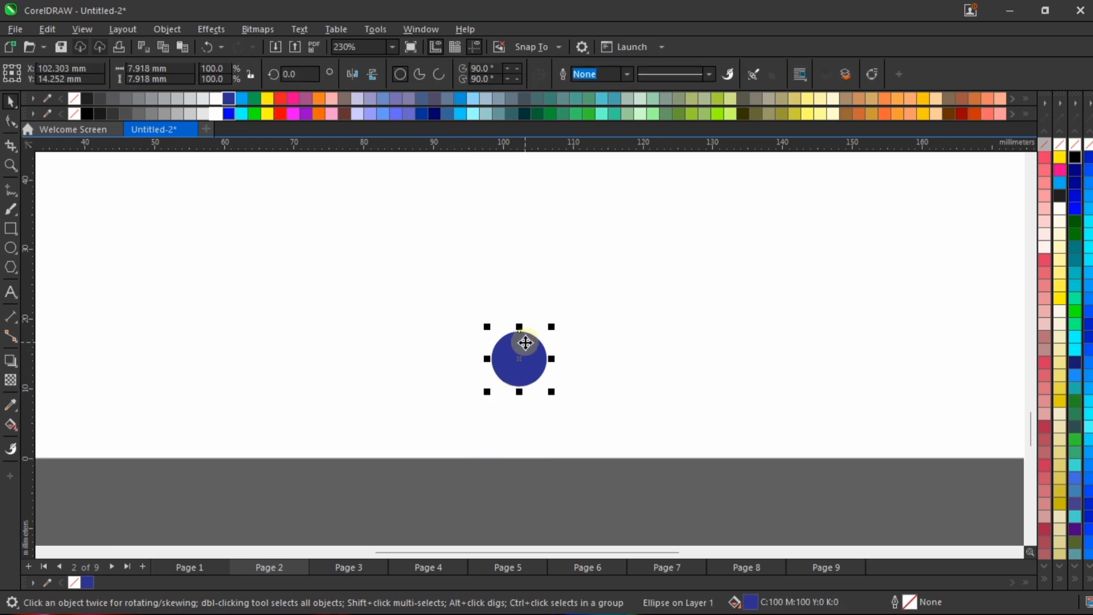
key("shift+Page_Down")
left_click(528, 405)
left_click(525, 361)
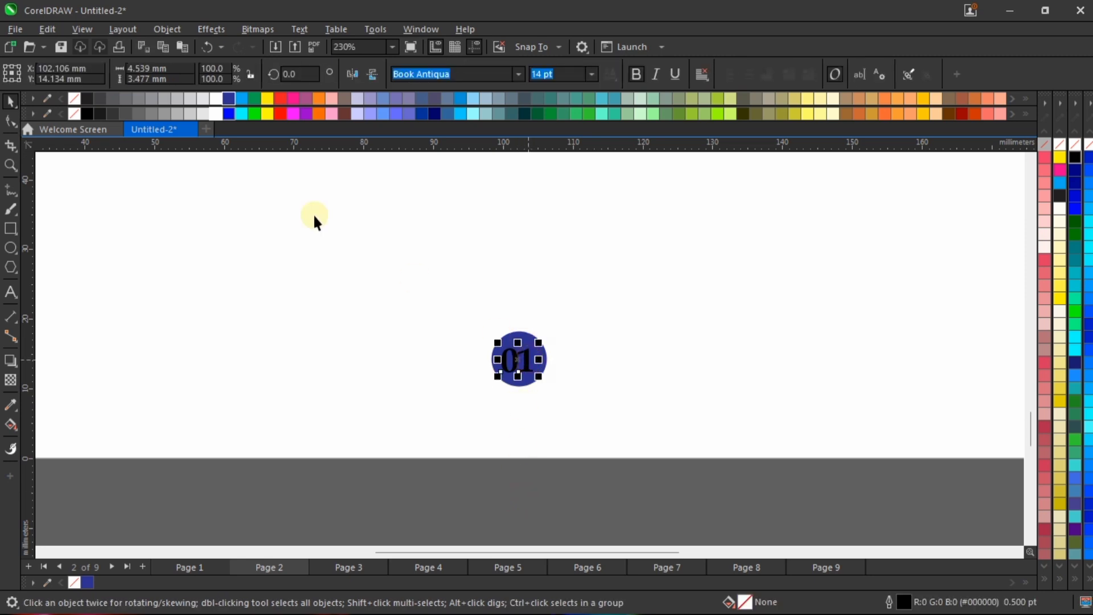
left_click(220, 99)
left_click(569, 500)
scroll(457, 463, "down", 2)
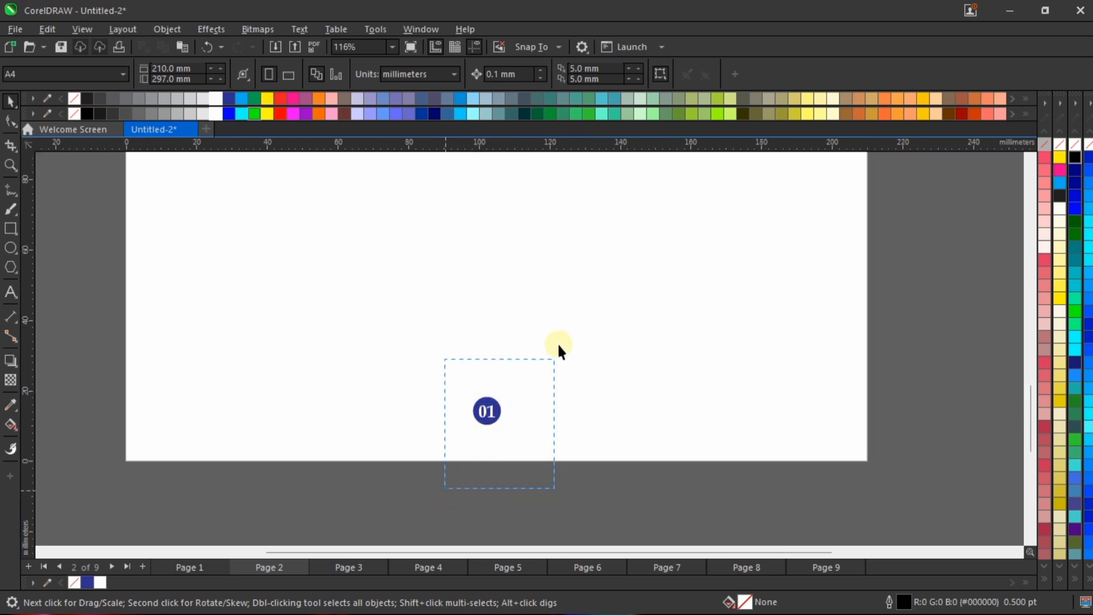
Copy the blue circle from page 2 and paste it onto page 3.
left_click_drag(558, 346, 561, 342)
left_click(478, 495)
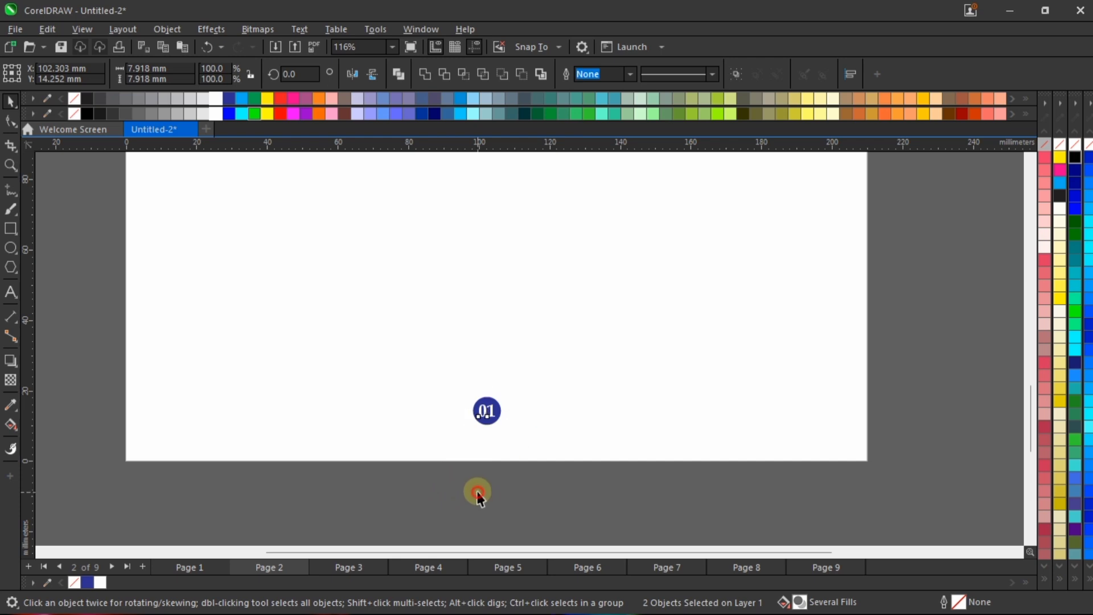
left_click(485, 396)
left_click(353, 568)
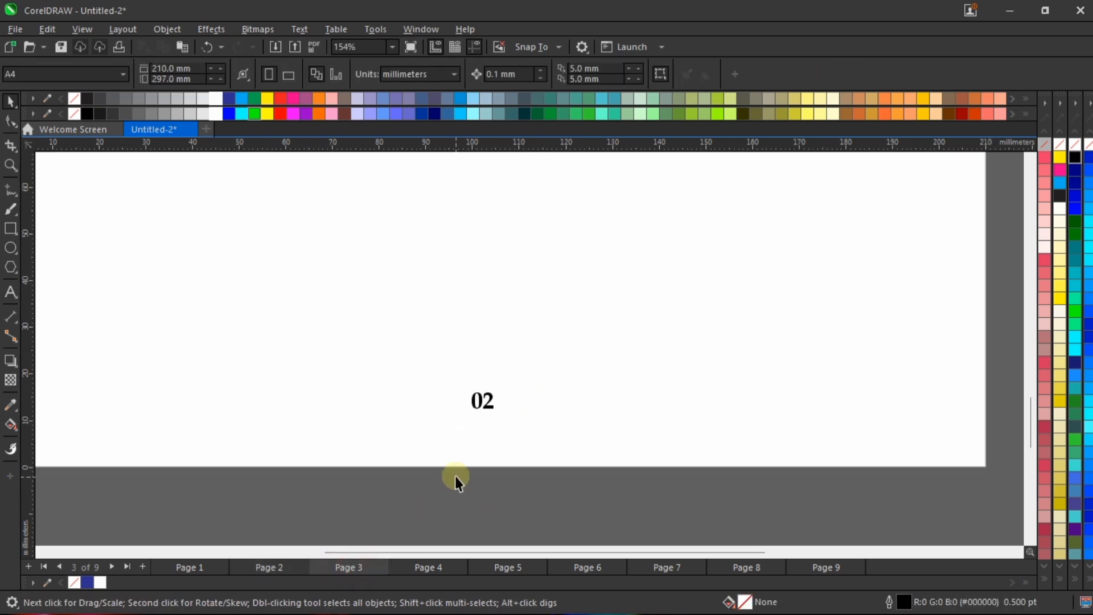
key("ctrl+v")
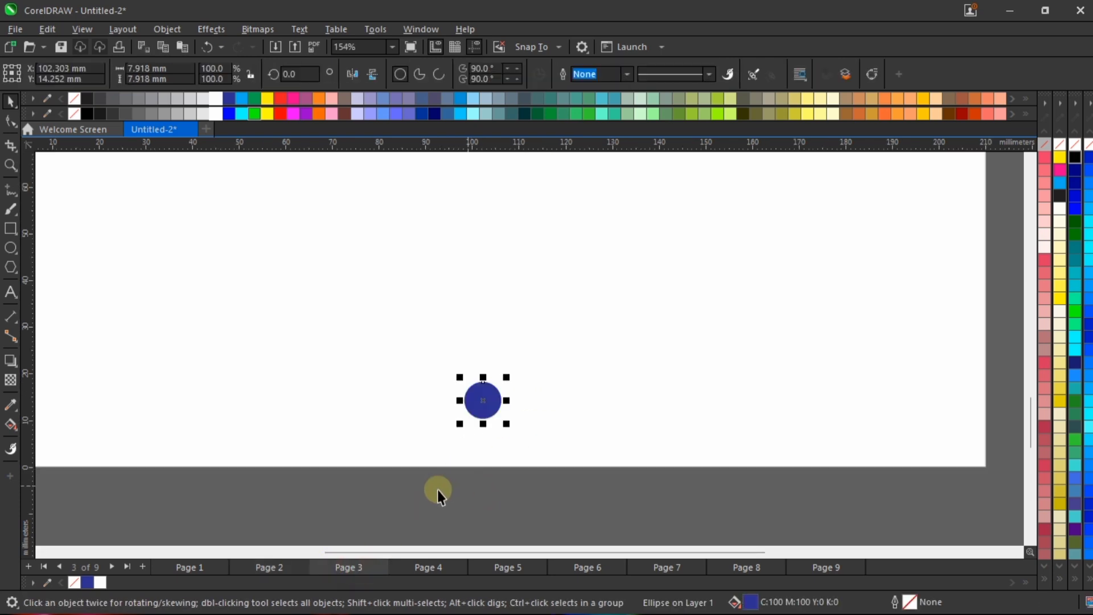
Bring the "02" on page 3 in front of the blue circle and colour the number white.
left_click_drag(424, 500, 555, 393)
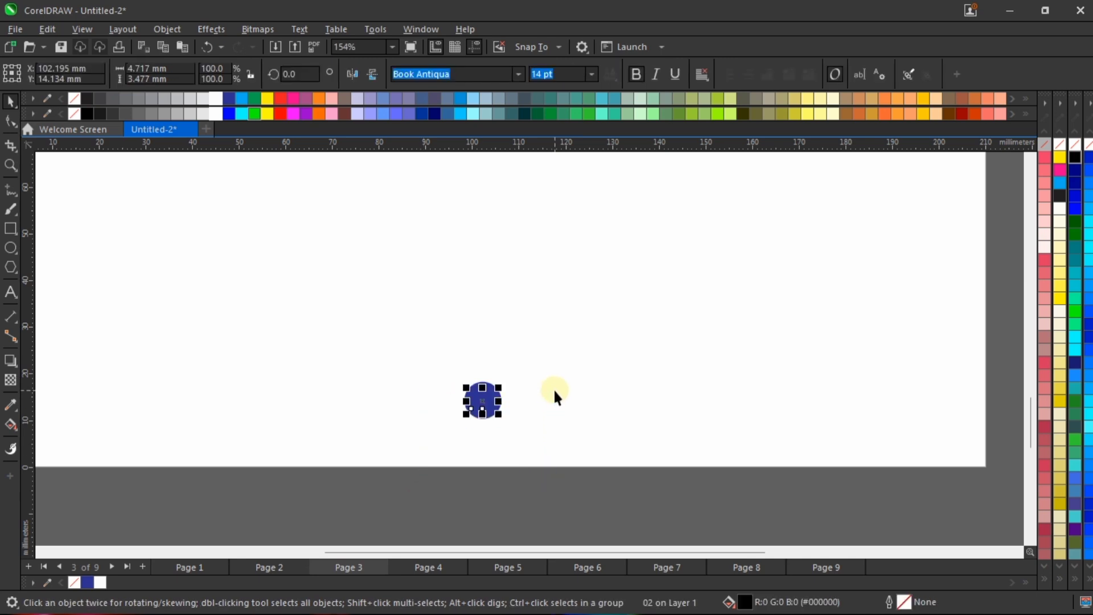
key("shift+Page_Up")
left_click(218, 98)
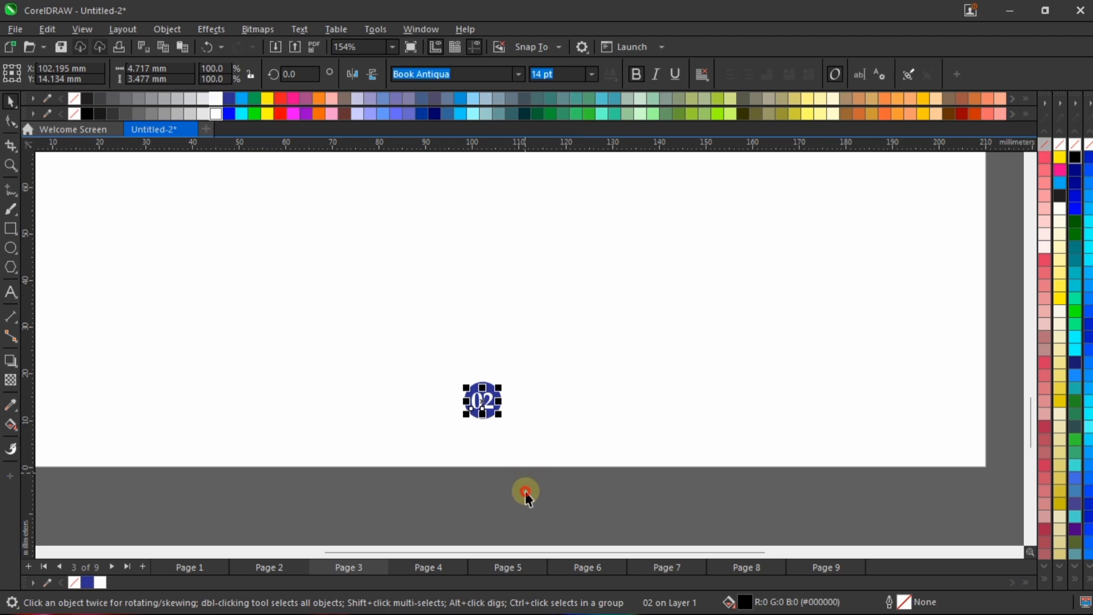
left_click(483, 358)
Copy the blue circle from page 3 and paste it onto page 4.
left_click(482, 399)
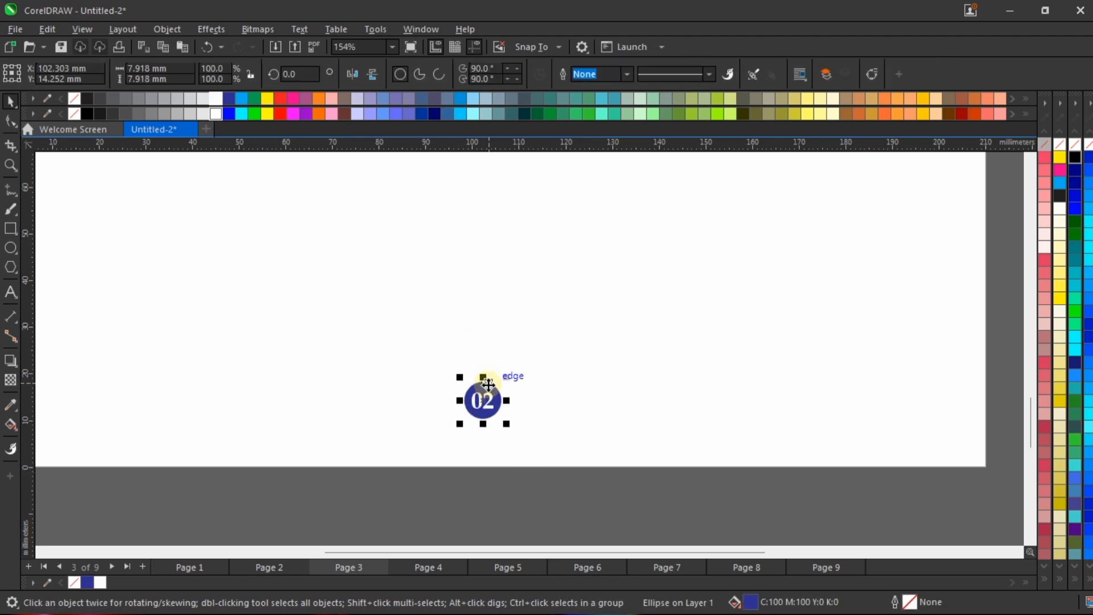
key("ctrl+c")
key("Page_Down")
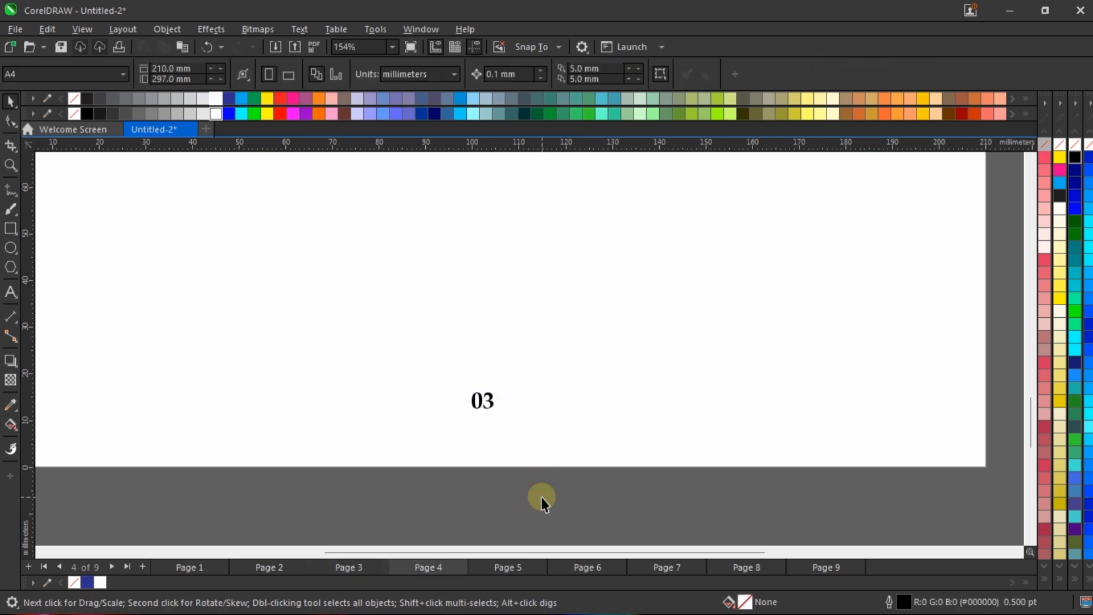
key("ctrl+v")
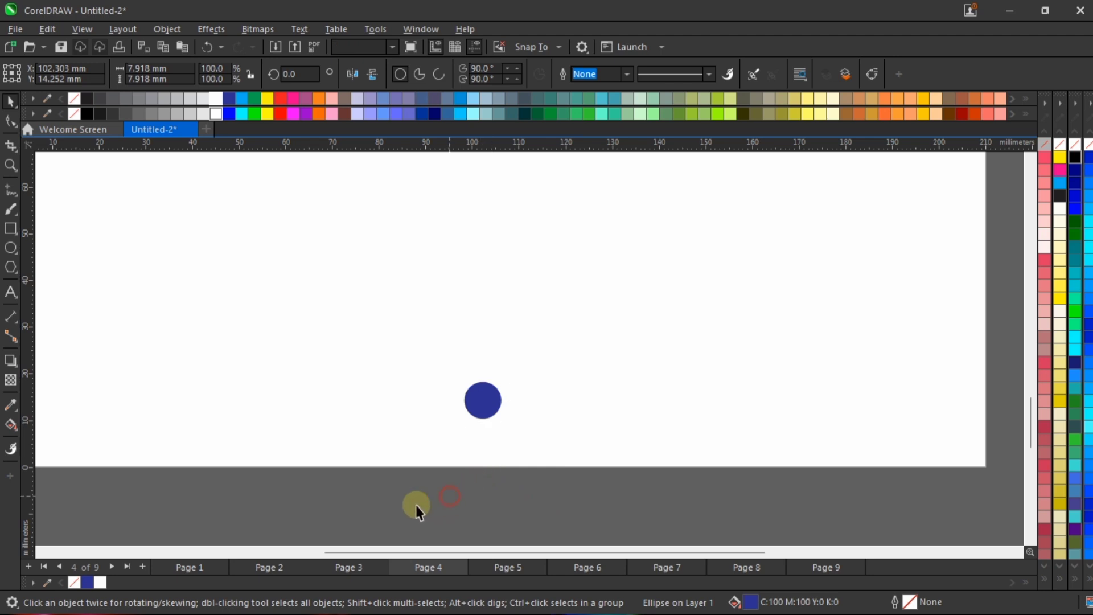
Bring the "03" on page 4 in front of the blue circle and colour the number white.
left_click_drag(415, 504, 540, 388)
key("shift+Page_Up")
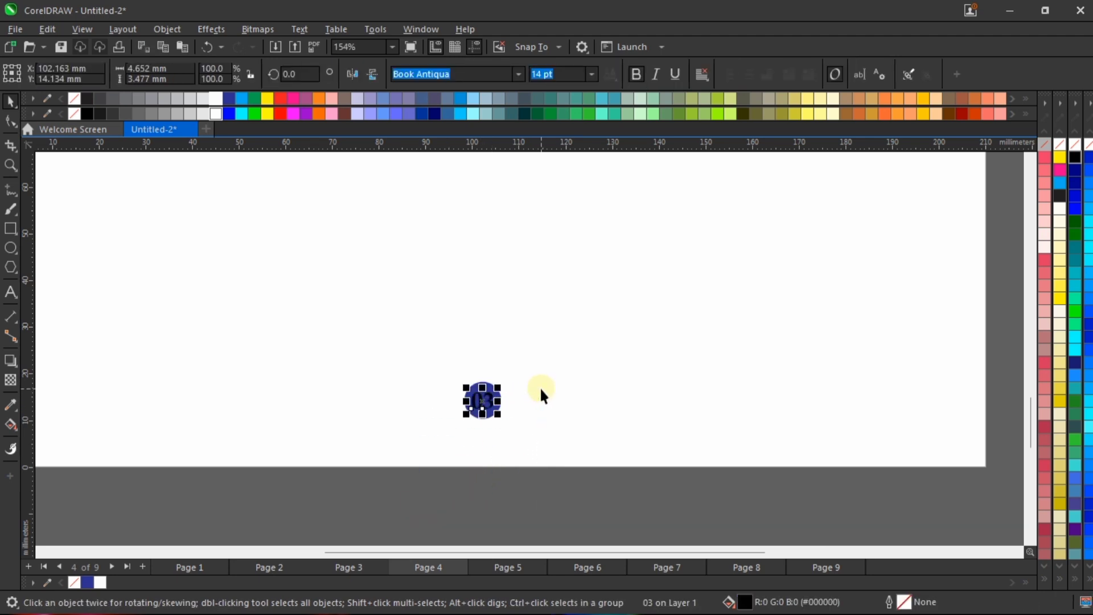
left_click(215, 113)
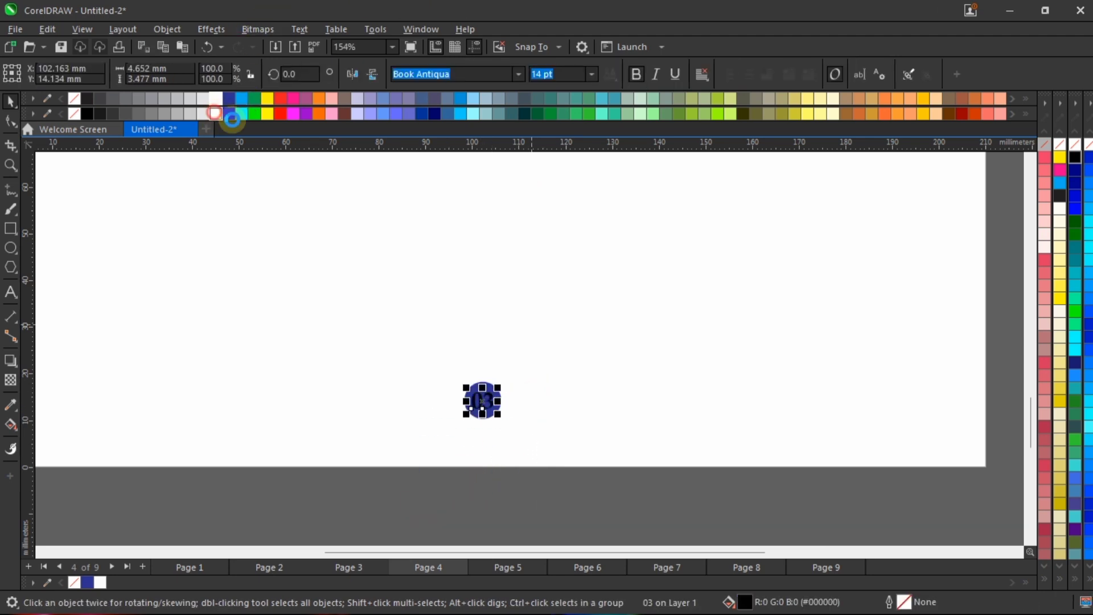
left_click(492, 511)
Paste the blue circle onto page 5, send it behind the "04" and colour the number white.
key("Page_Down")
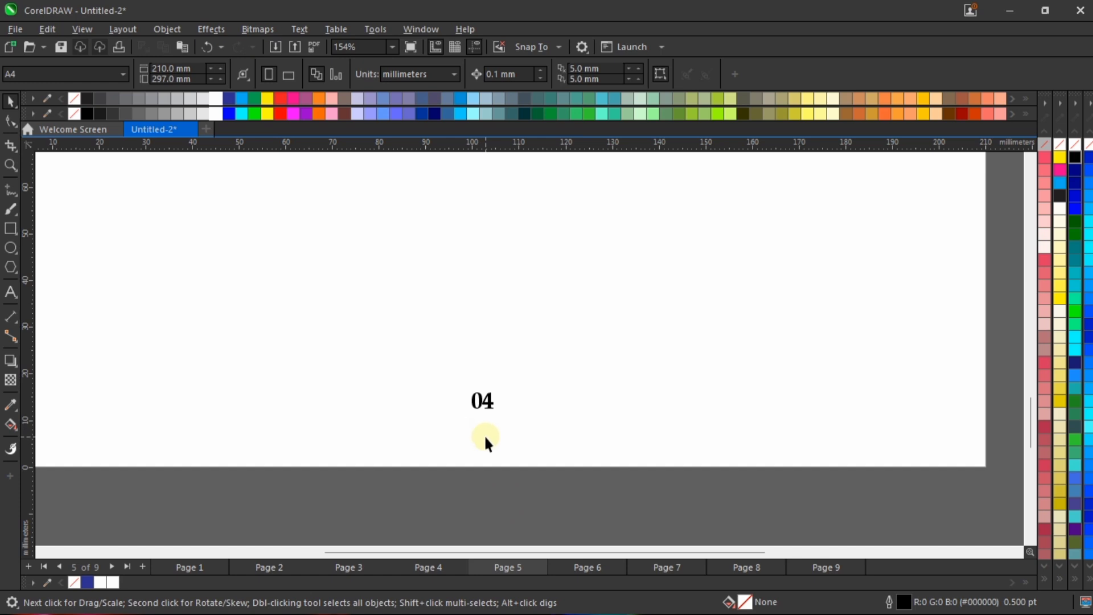
key("ctrl+v")
left_click_drag(435, 508, 563, 396)
left_click(484, 391)
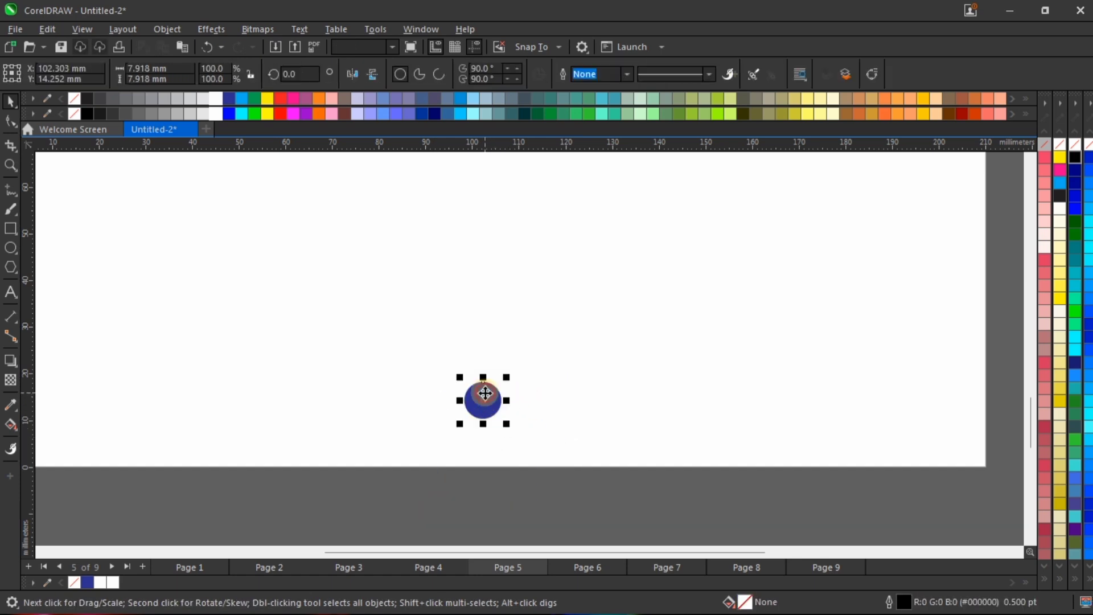
key("shift+Page_Down")
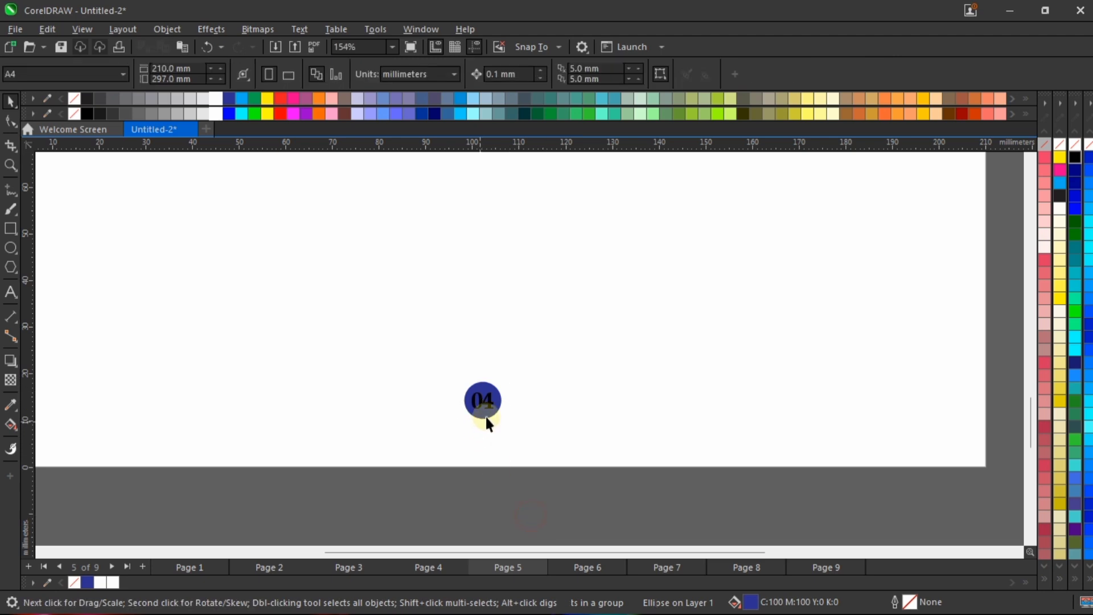
left_click(483, 400)
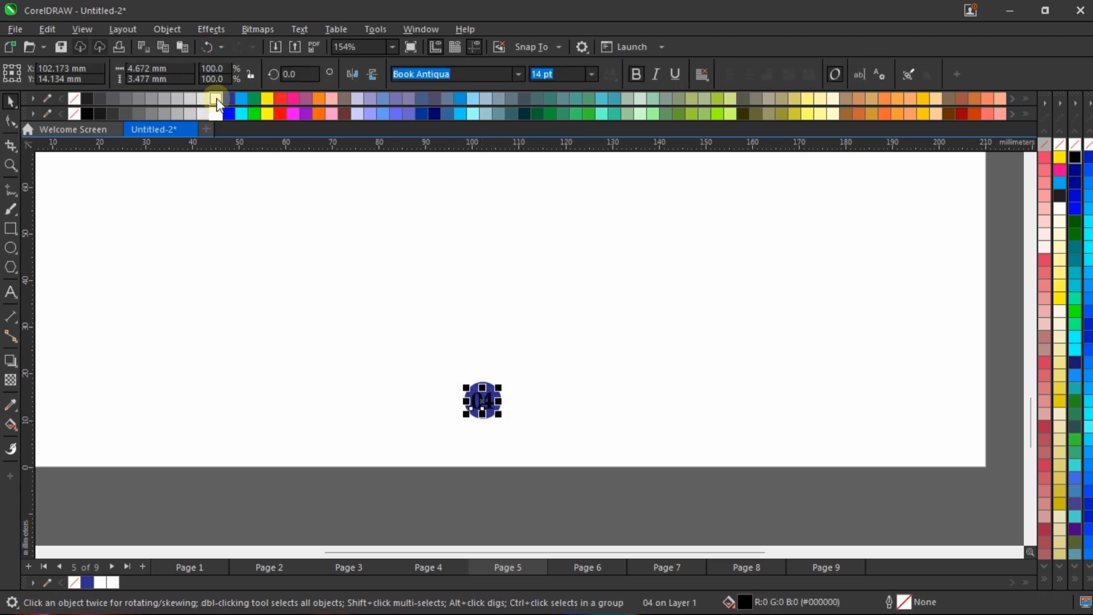
left_click(216, 98)
left_click(539, 491)
Paste the blue circle onto page 6, place the "05" in front of it and colour the number white.
key("Page_Down")
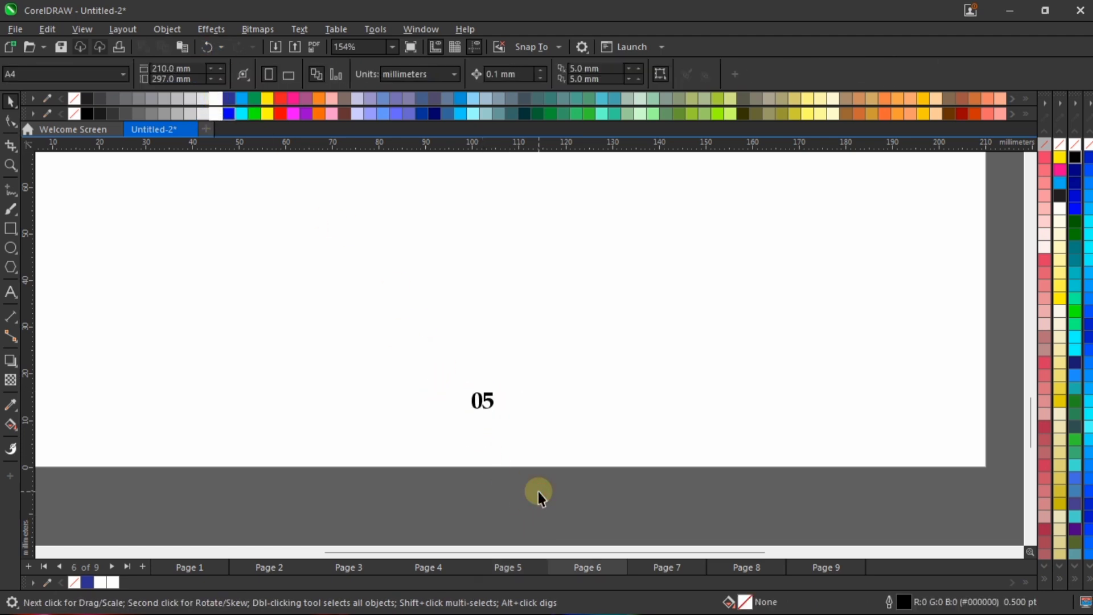
key("ctrl+v")
left_click(497, 500)
left_click_drag(395, 482, 571, 389)
key("shift+Page_Up")
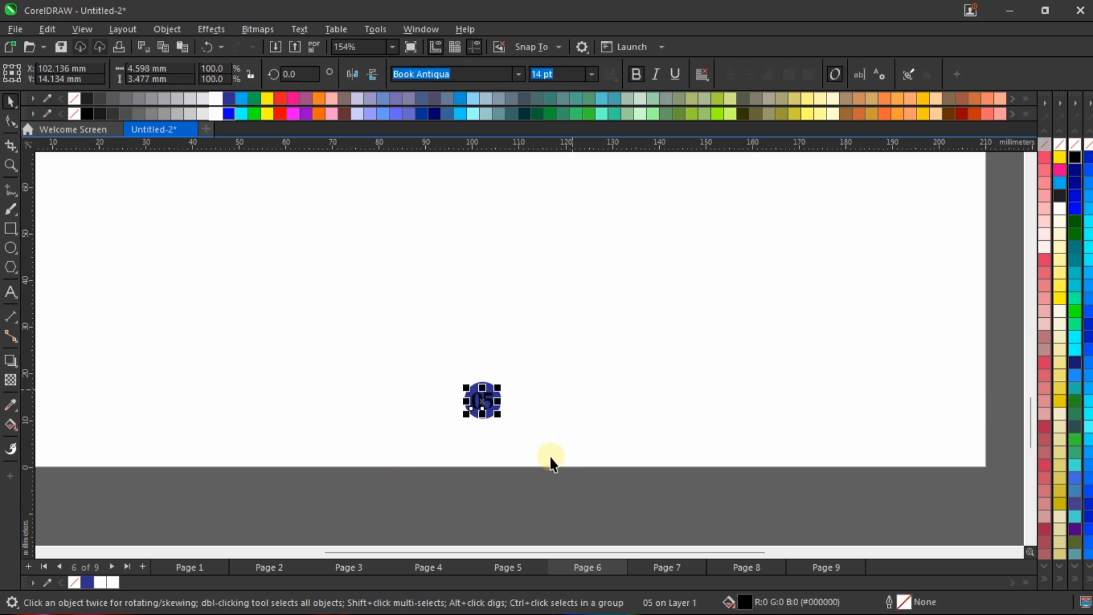
left_click(533, 497)
left_click(495, 405)
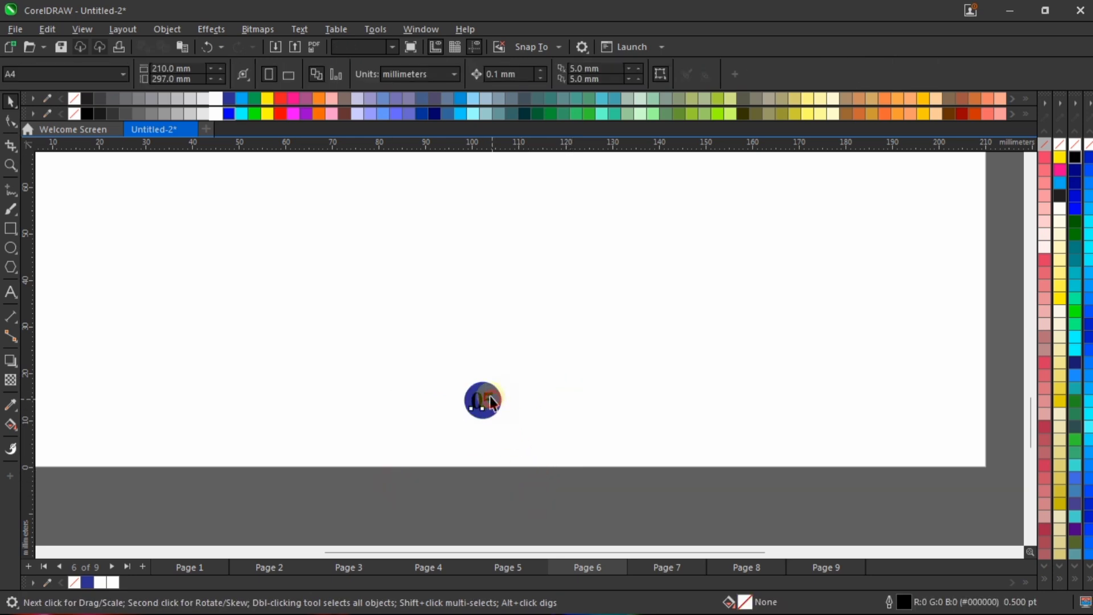
left_click(213, 101)
Paste the blue circle onto page 7 behind the "06" and colour the number white.
key("Page_Down")
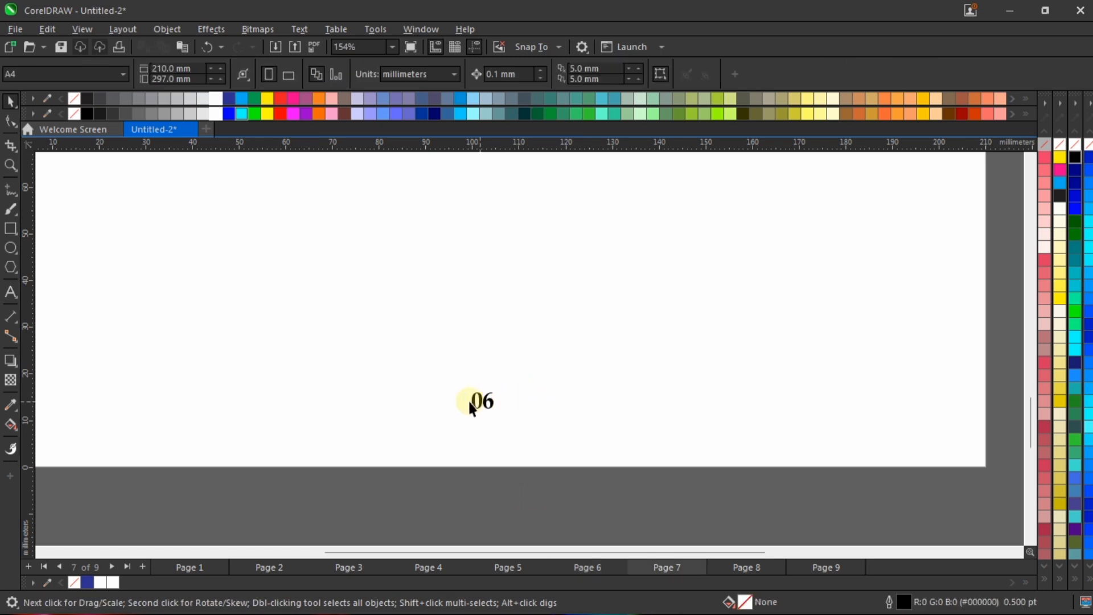
key("ctrl+v")
left_click_drag(442, 513, 564, 391)
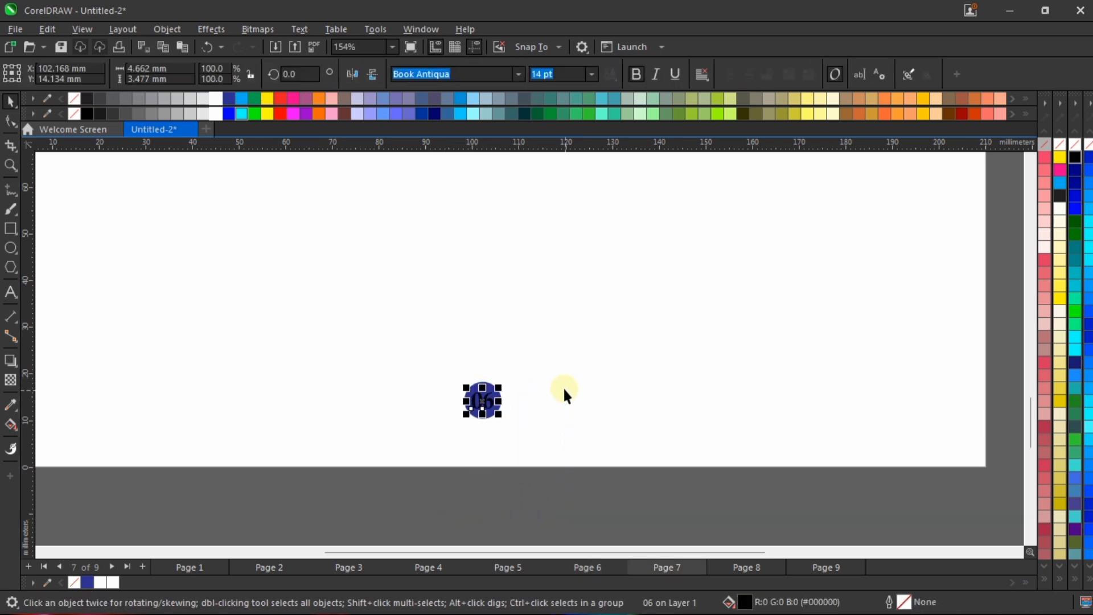
left_click(217, 102)
left_click(507, 505)
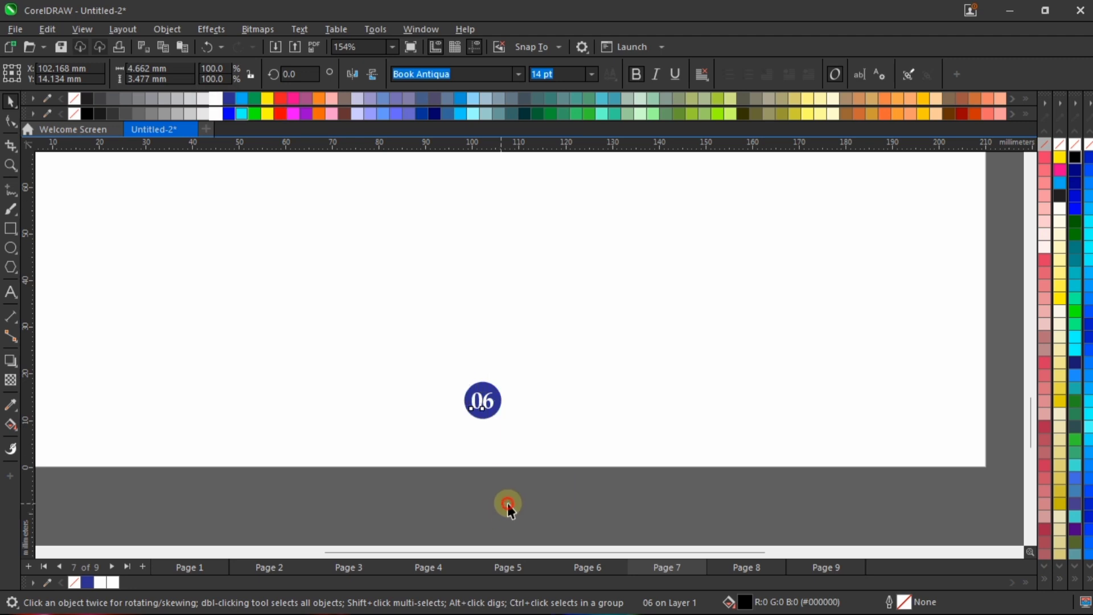
Paste the blue circle onto page 8, move it behind the "07" and colour the number white.
key("Page_Down")
key("ctrl+v")
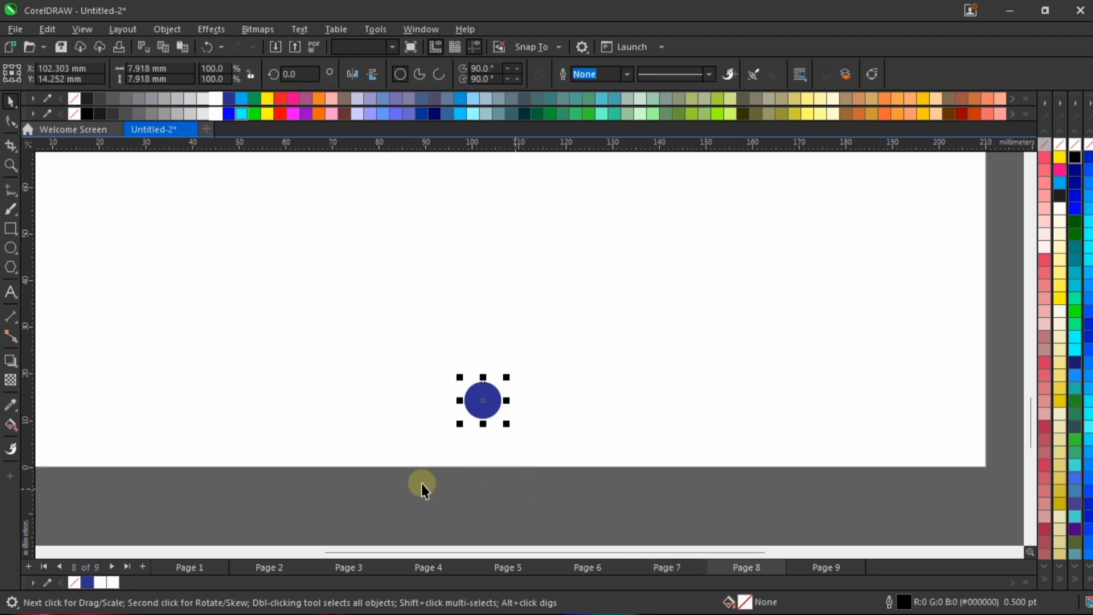
key("ctrl+Page_Down")
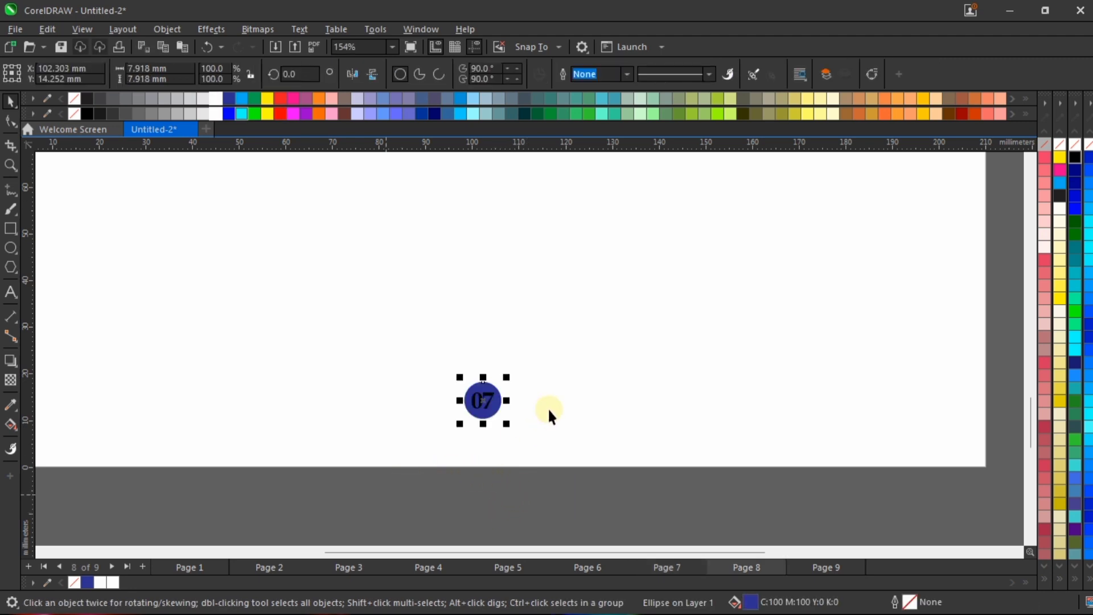
left_click(512, 491)
left_click(490, 395)
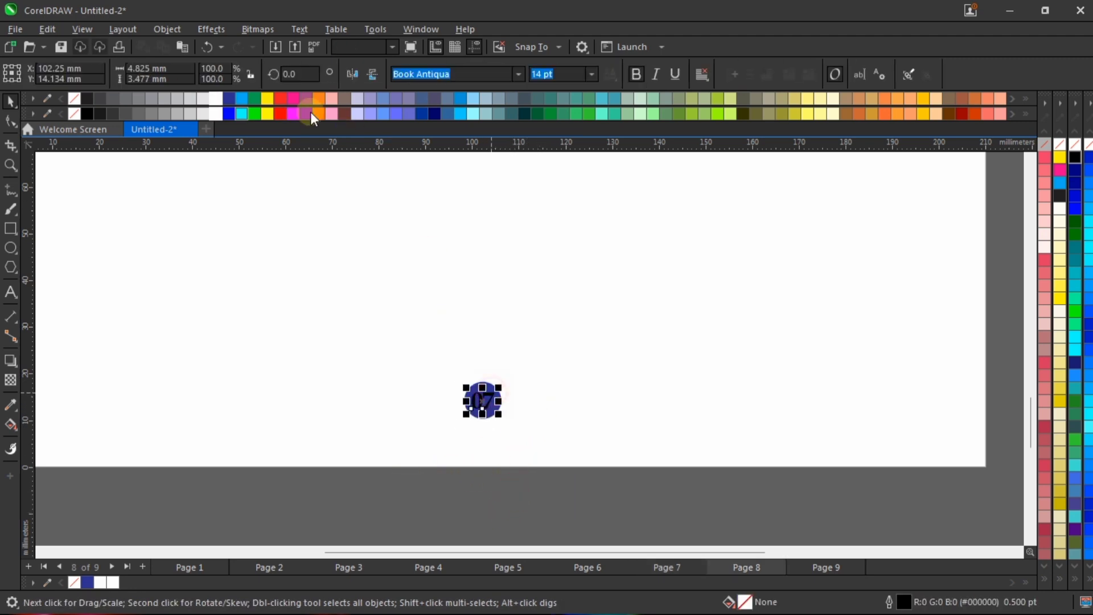
left_click(216, 98)
left_click(588, 506)
Paste the blue circle onto page 9, bring the "08" in front of it and colour the number white.
key("Page_Down")
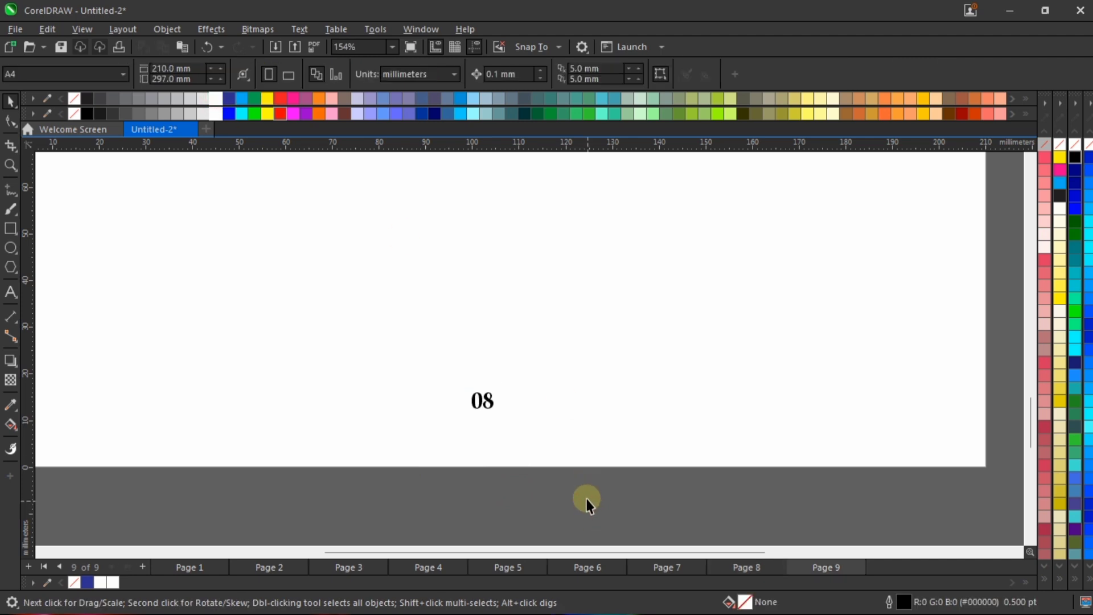
key("ctrl+v")
left_click_drag(438, 482, 558, 390)
key("shift+Page_Up")
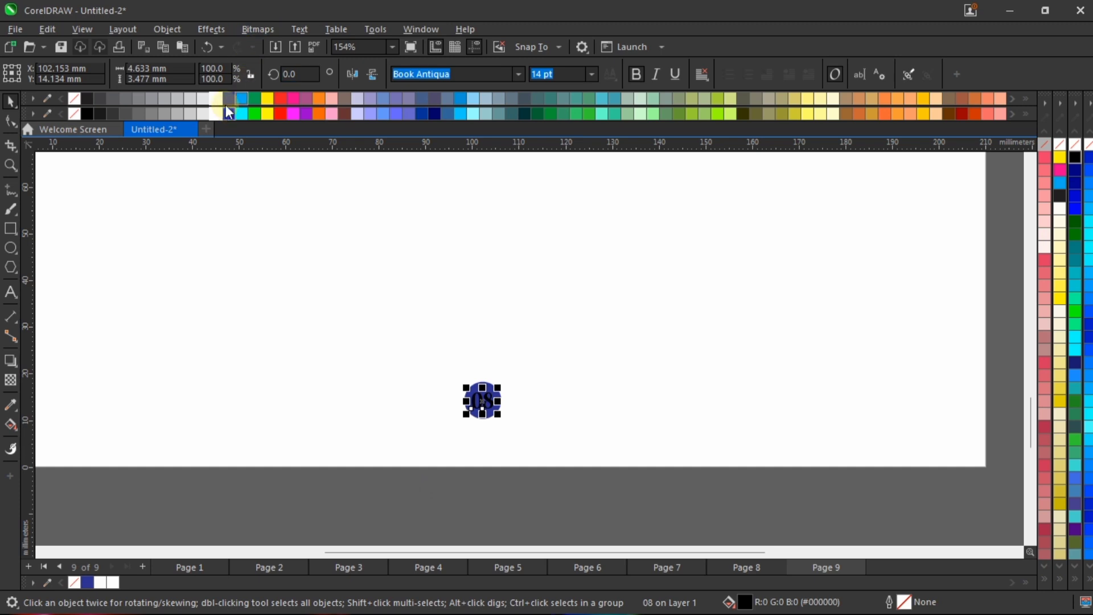
left_click(216, 98)
left_click(408, 523)
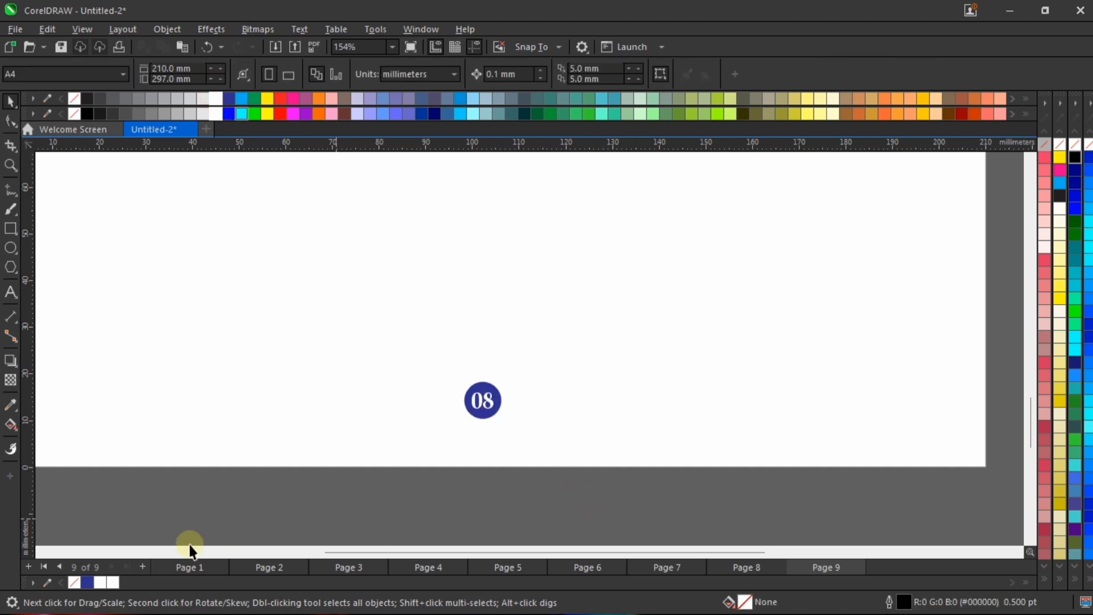
Review the cover and the styled page numbers on every page from page 1 to page 9.
left_click(183, 566)
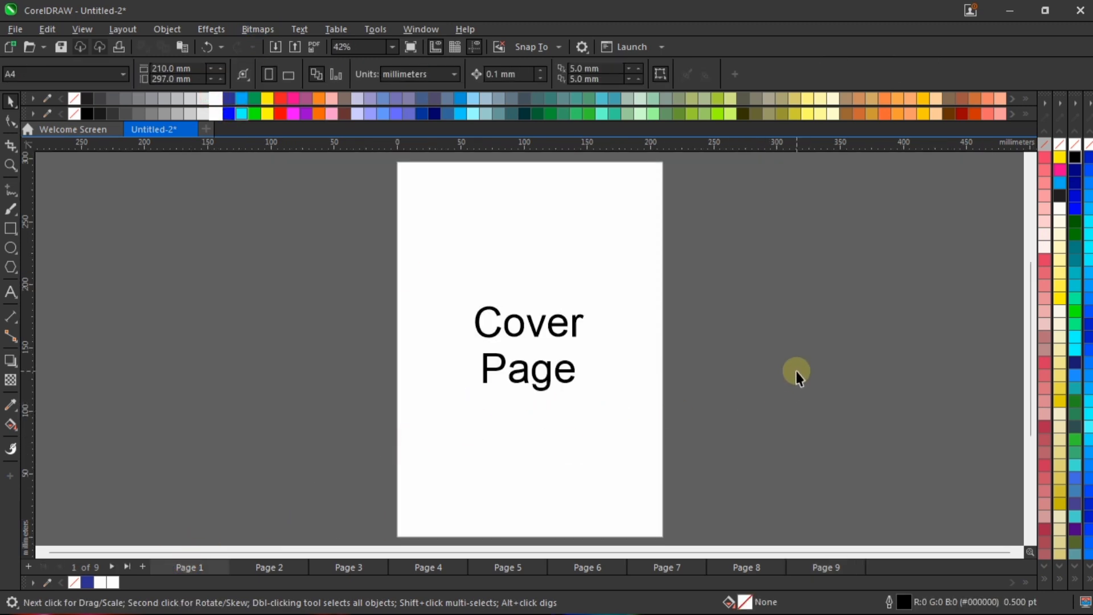
key("Page_Down")
scroll(540, 405, "down", 2)
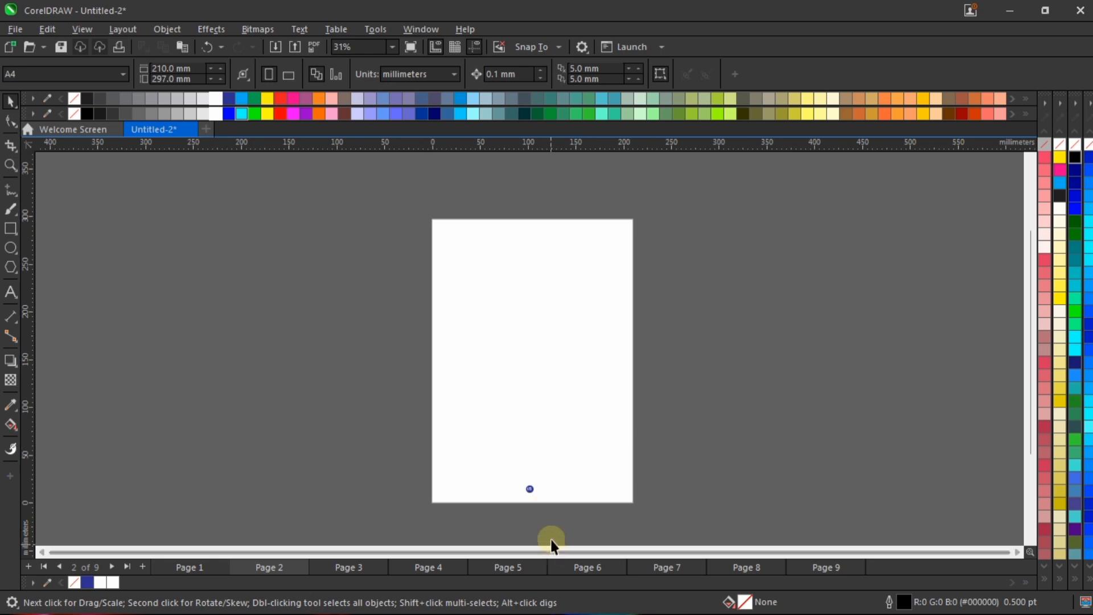
scroll(535, 504, "up", 4)
key("Page_Down")
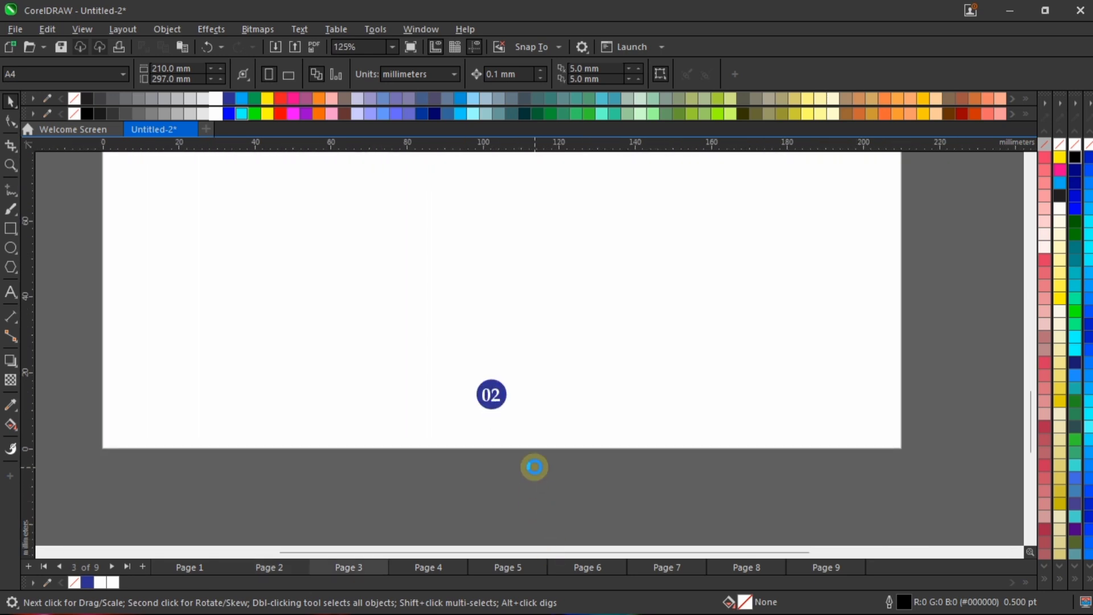
key("Page_Down")
key("Page_Down")
key("Page_Down")
key("Page_Down")
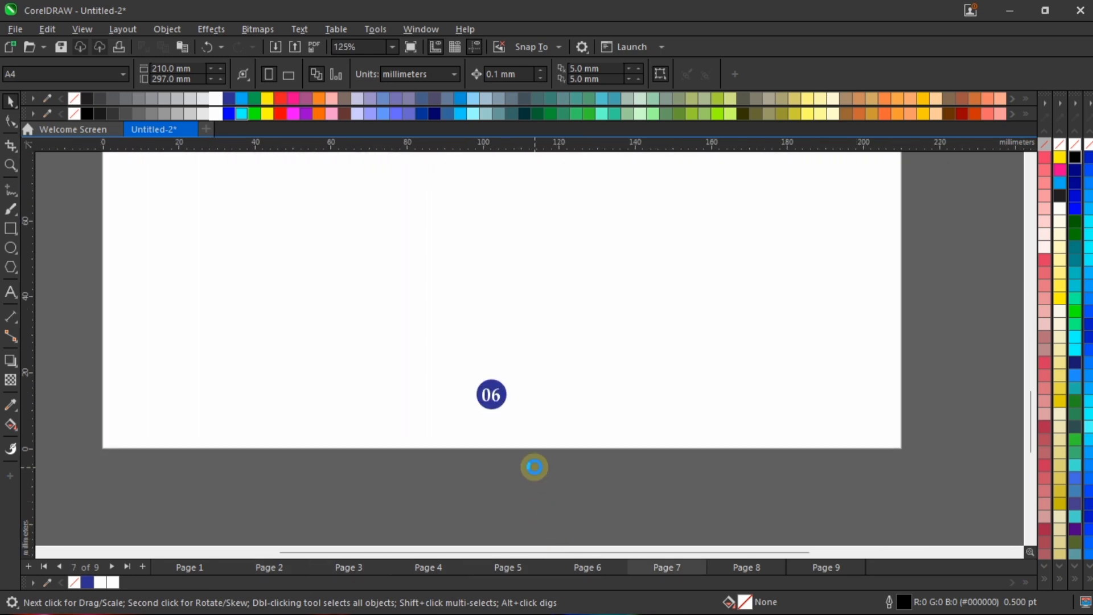
key("Page_Down")
key("Page_Down")
scroll(534, 467, "down", 1)
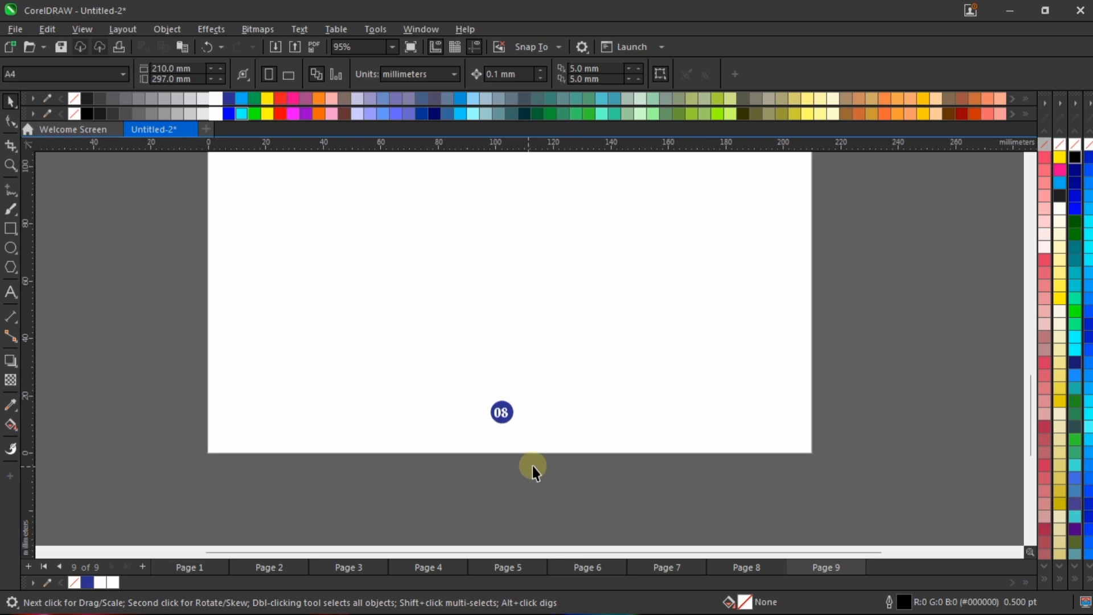
scroll(542, 454, "down", 1)
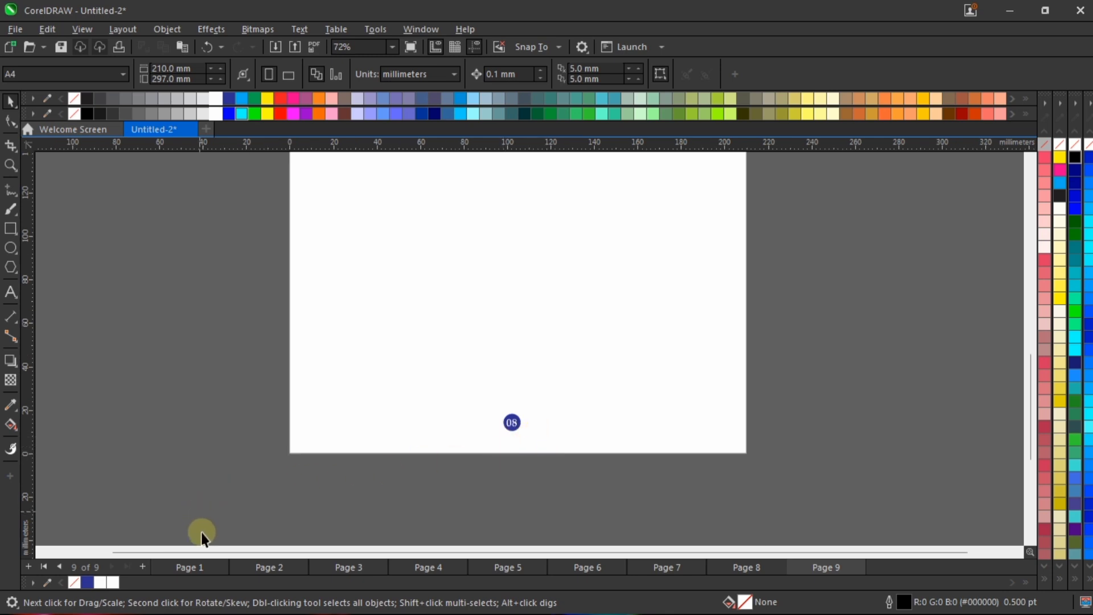
Delete the "01" and its blue circle from page 2.
left_click(193, 567)
key("shift+F4")
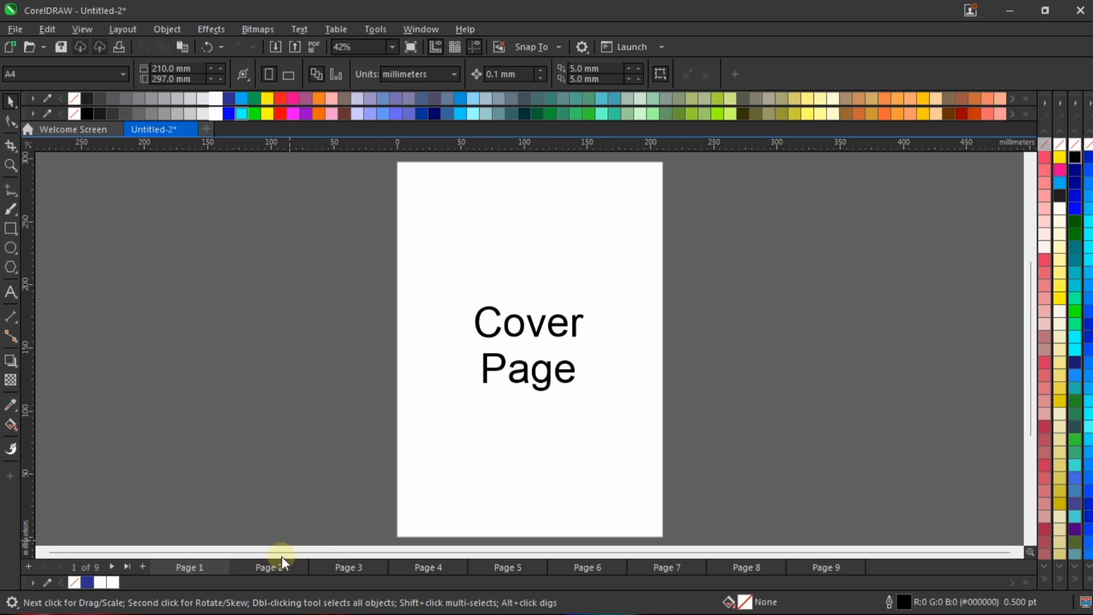
left_click(273, 568)
left_click_drag(367, 449, 538, 517)
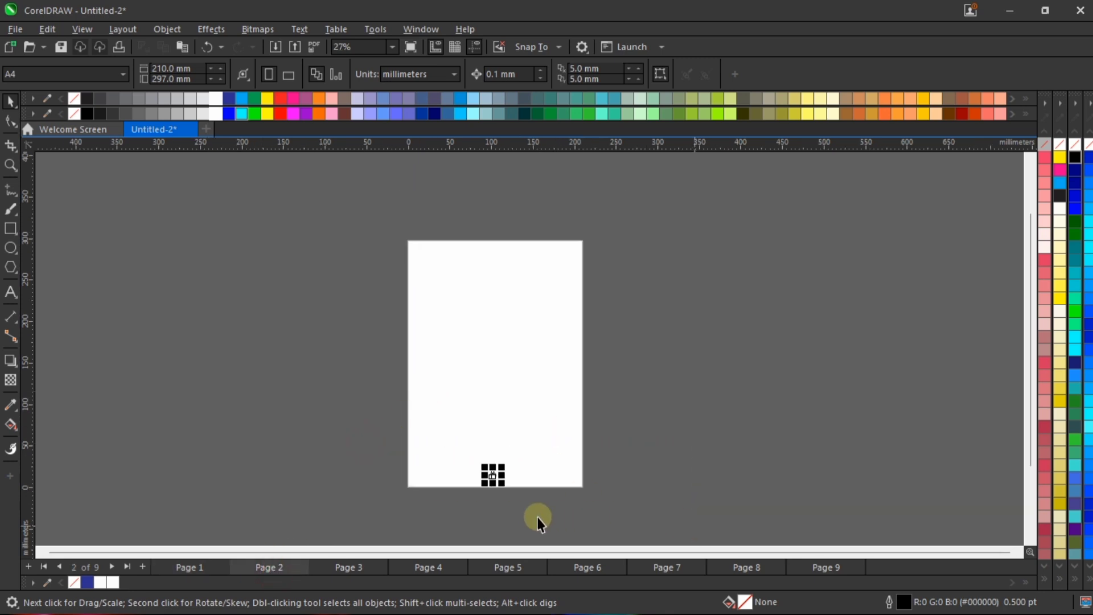
scroll(493, 500, "up", 4)
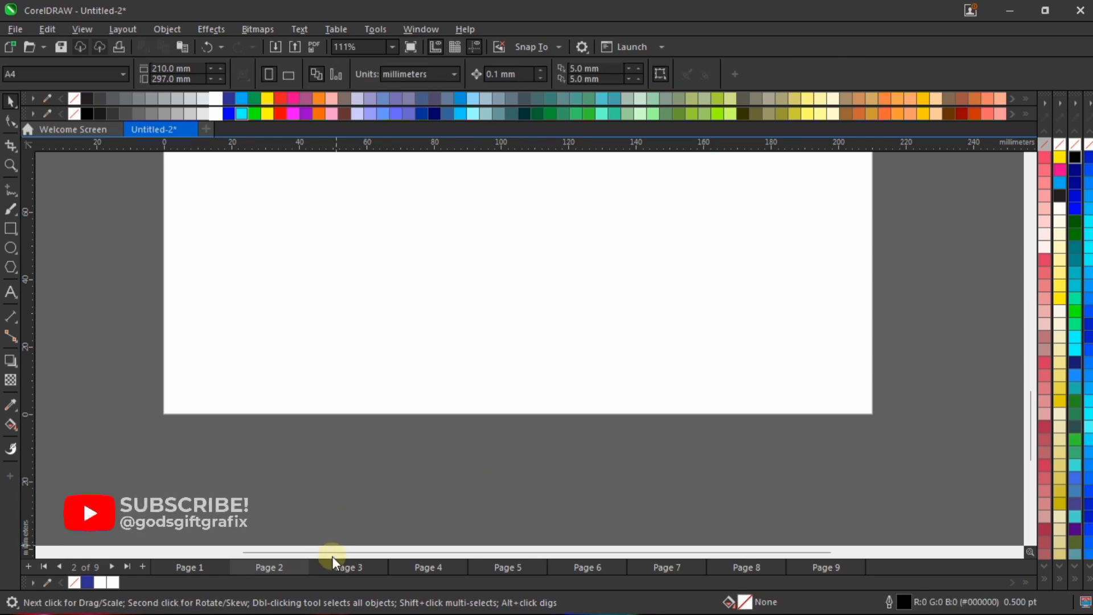
Delete the "02", "03" and "04" numbers together with their blue circles from pages 3, 4 and 5.
left_click(349, 565)
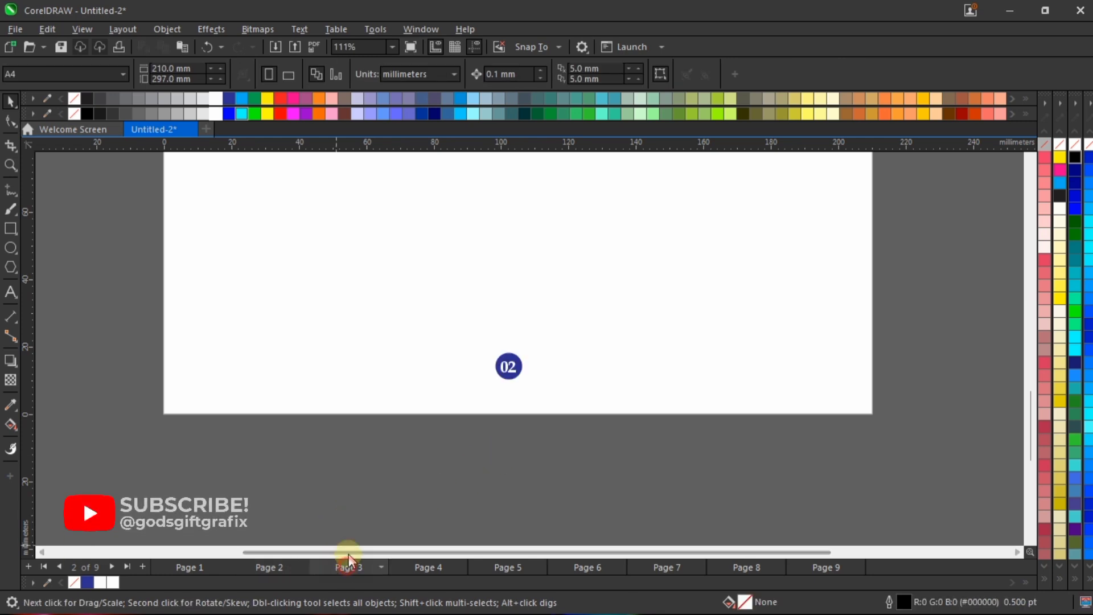
left_click(435, 566)
left_click_drag(422, 503, 700, 210)
key("Delete")
left_click(500, 564)
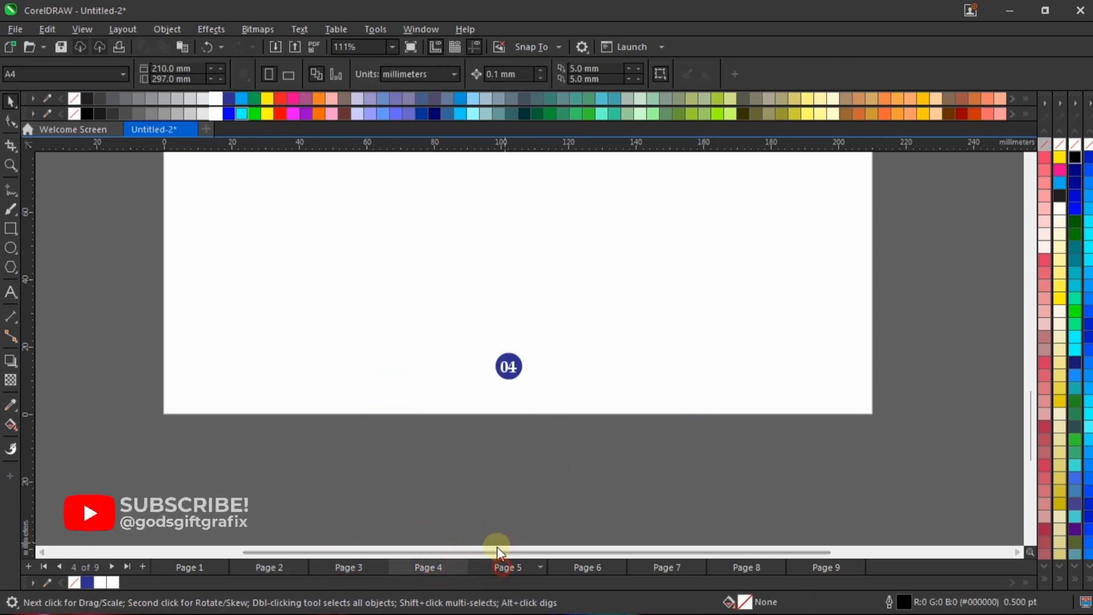
left_click_drag(446, 501, 676, 254)
key("Delete")
Delete the "05" and "06" numbers together with their blue circles from pages 6 and 7.
left_click(593, 566)
left_click_drag(450, 478, 632, 299)
key("Delete")
left_click(672, 566)
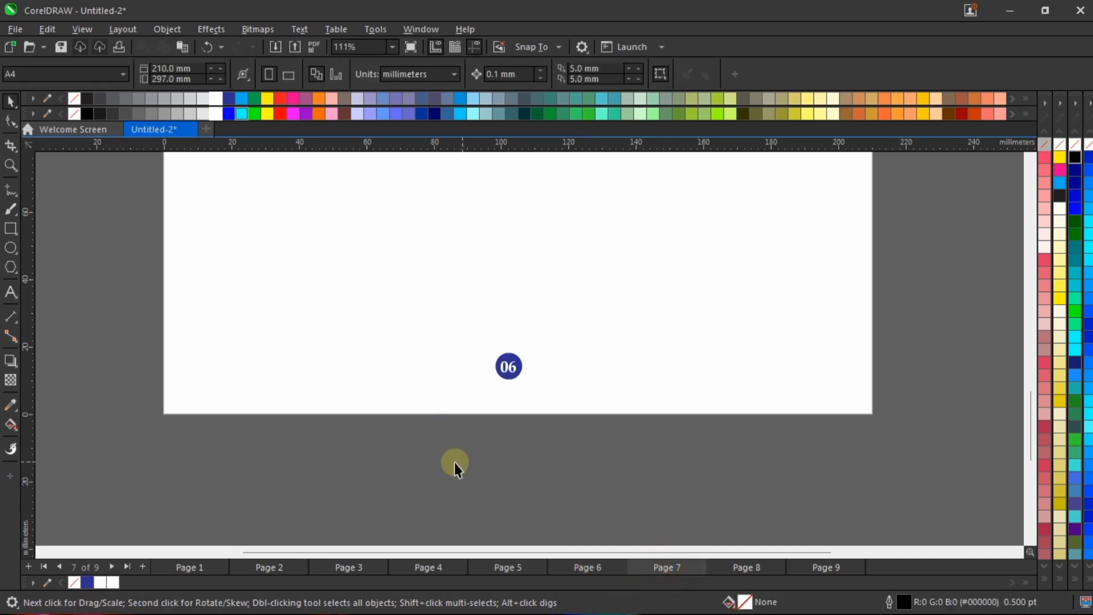
left_click_drag(455, 463, 549, 353)
key("Delete")
Delete the "07" and "08" numbers with their blue circles from pages 8 and 9, and return to the cover page.
left_click(737, 565)
left_click_drag(442, 447, 640, 273)
key("Delete")
left_click(810, 567)
left_click_drag(520, 481, 637, 278)
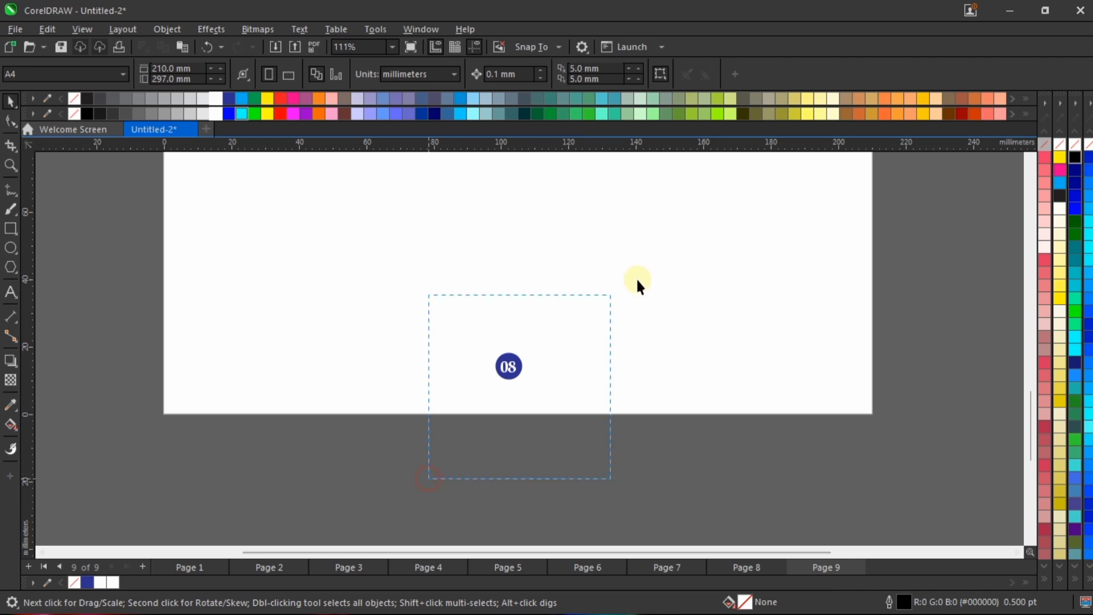
key("Delete")
left_click(190, 569)
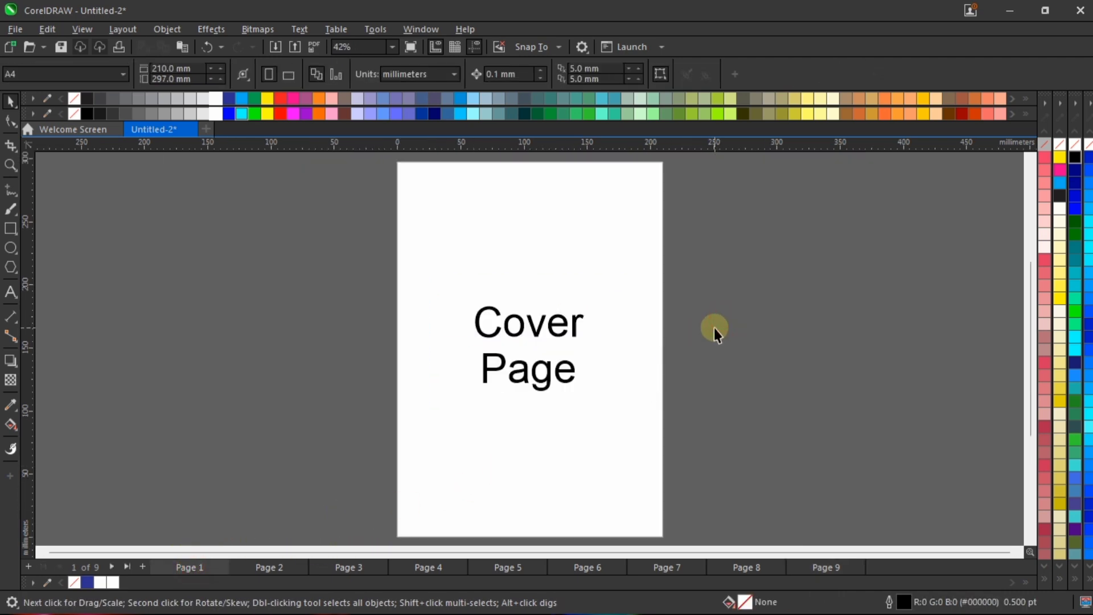
left_click(281, 568)
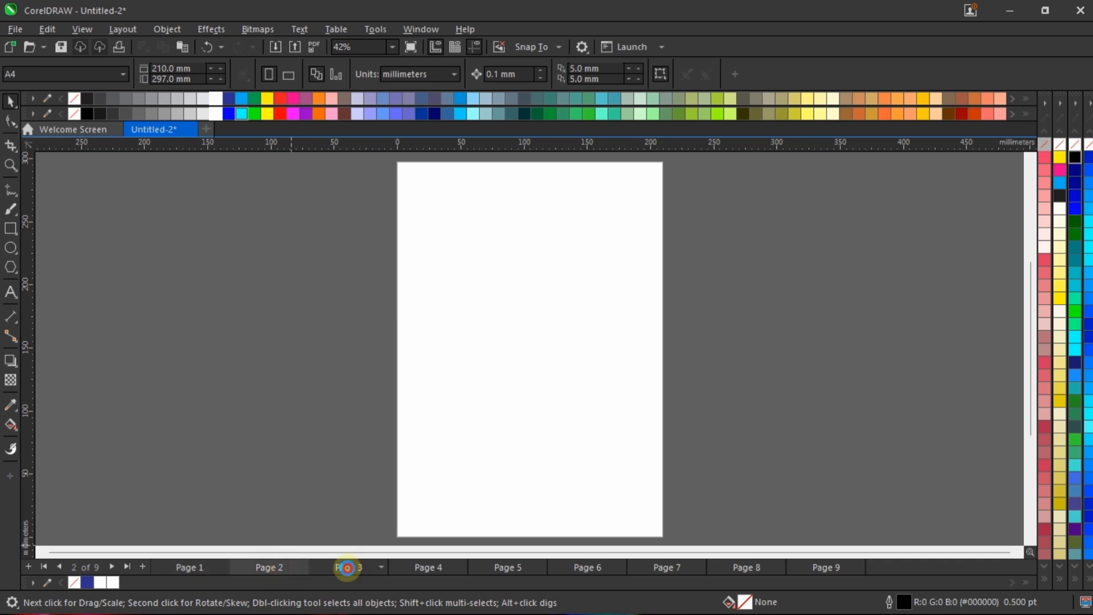
left_click(348, 567)
left_click(204, 566)
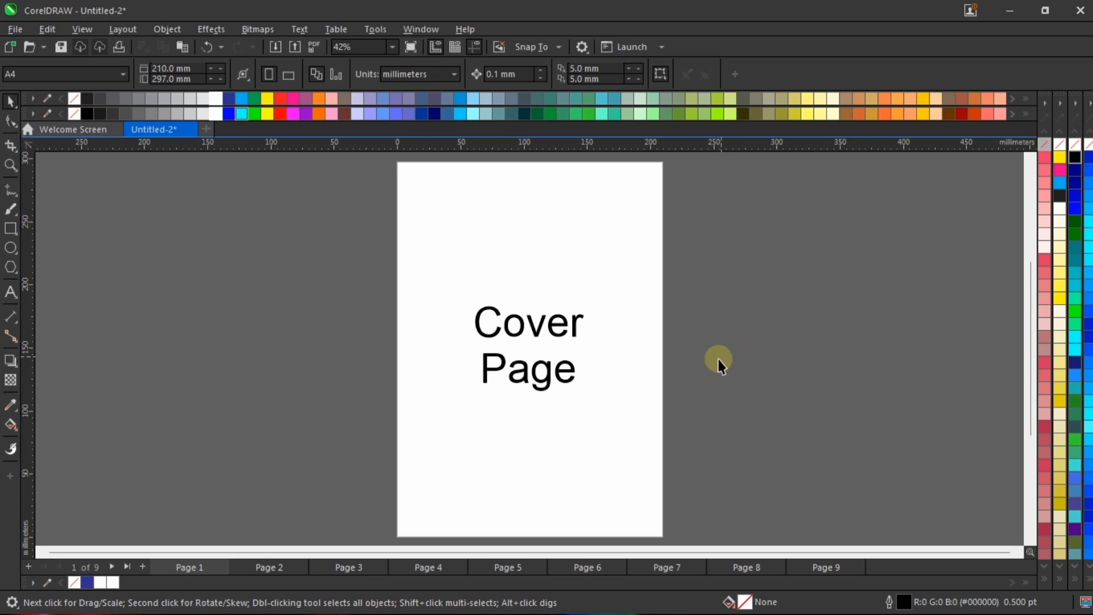
Open the Page Number Settings and set the numbering to start on page 2 with number 1.
left_click(133, 31)
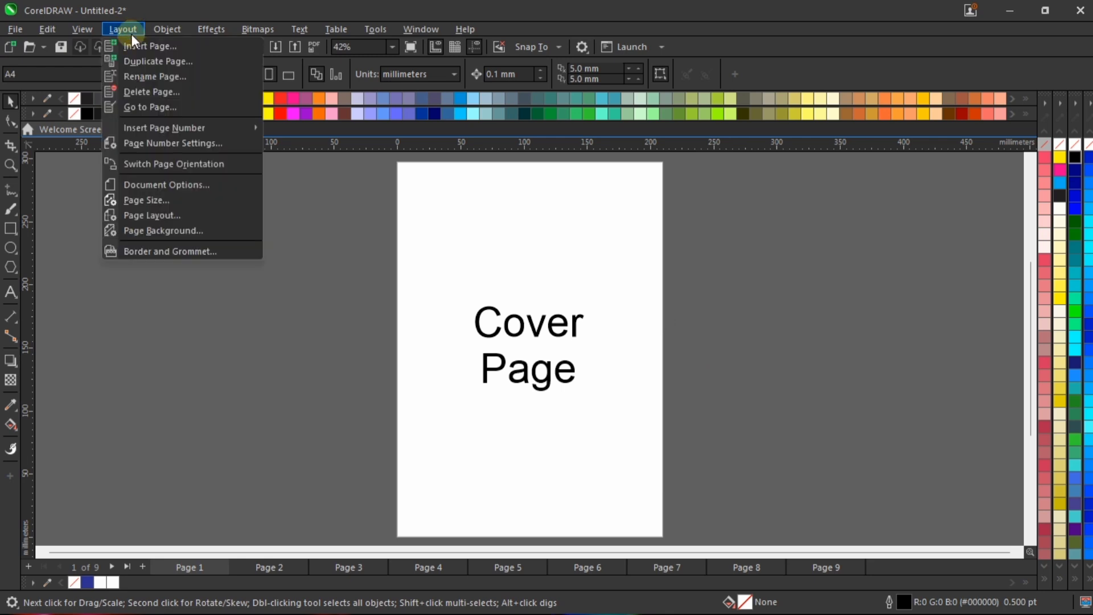
left_click(188, 128)
left_click(169, 147)
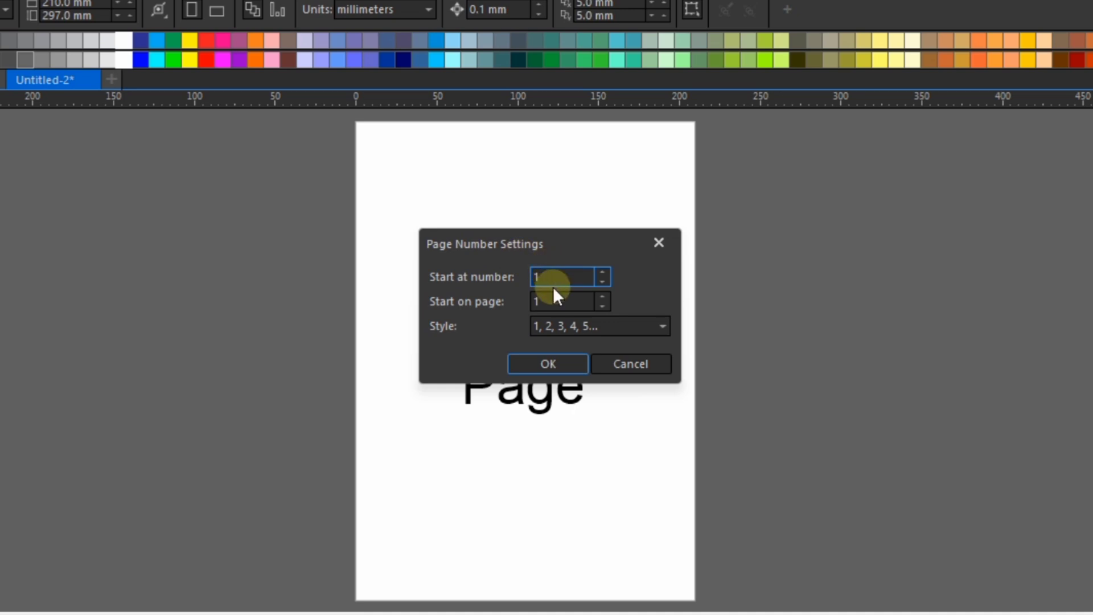
left_click(564, 327)
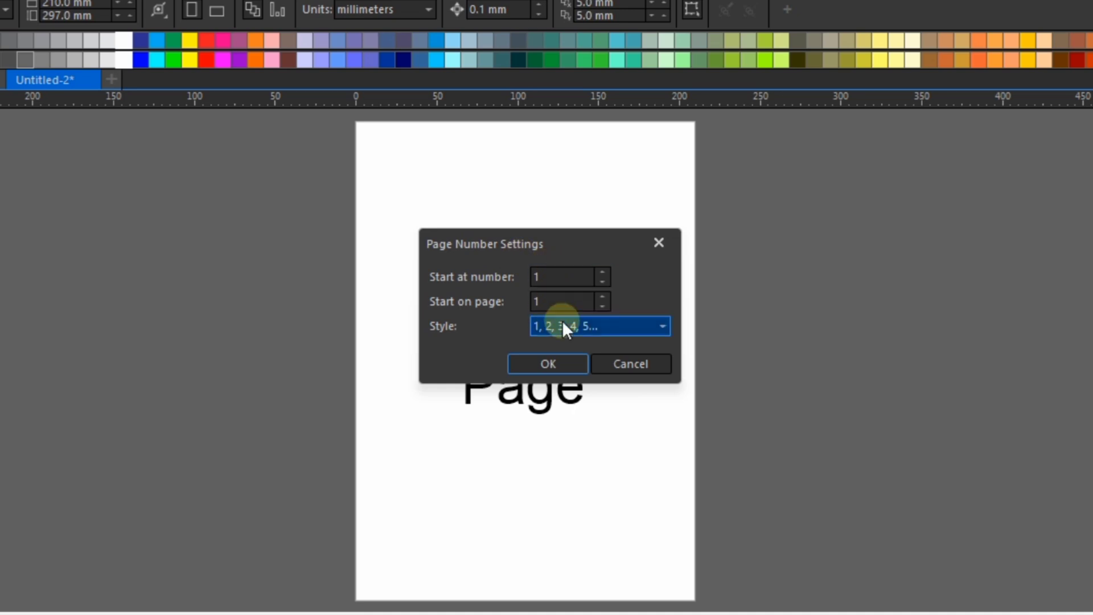
left_click(544, 301)
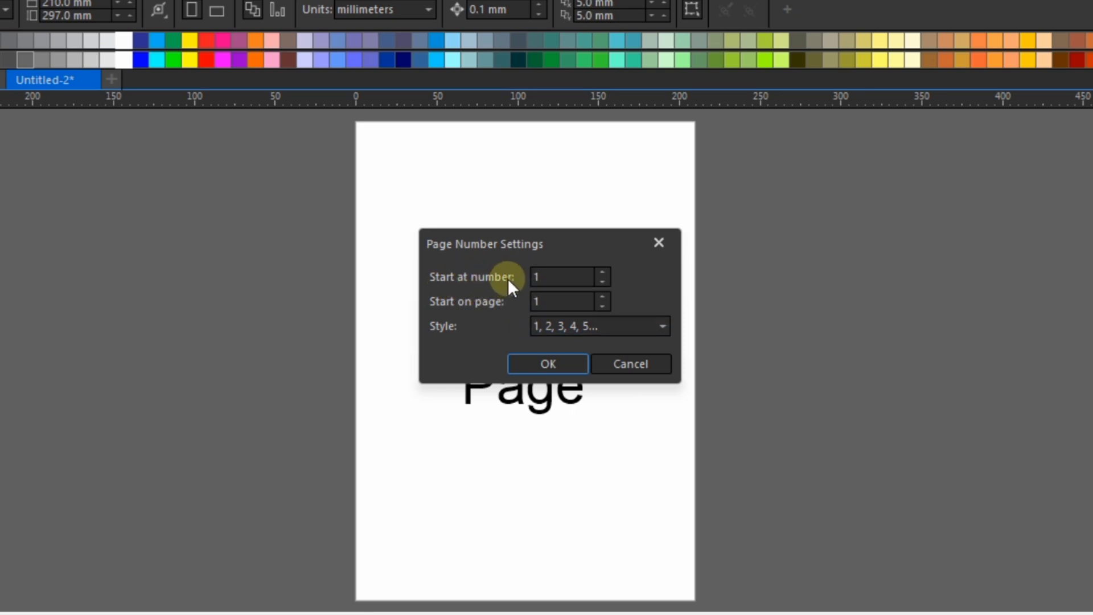
double_click(554, 278)
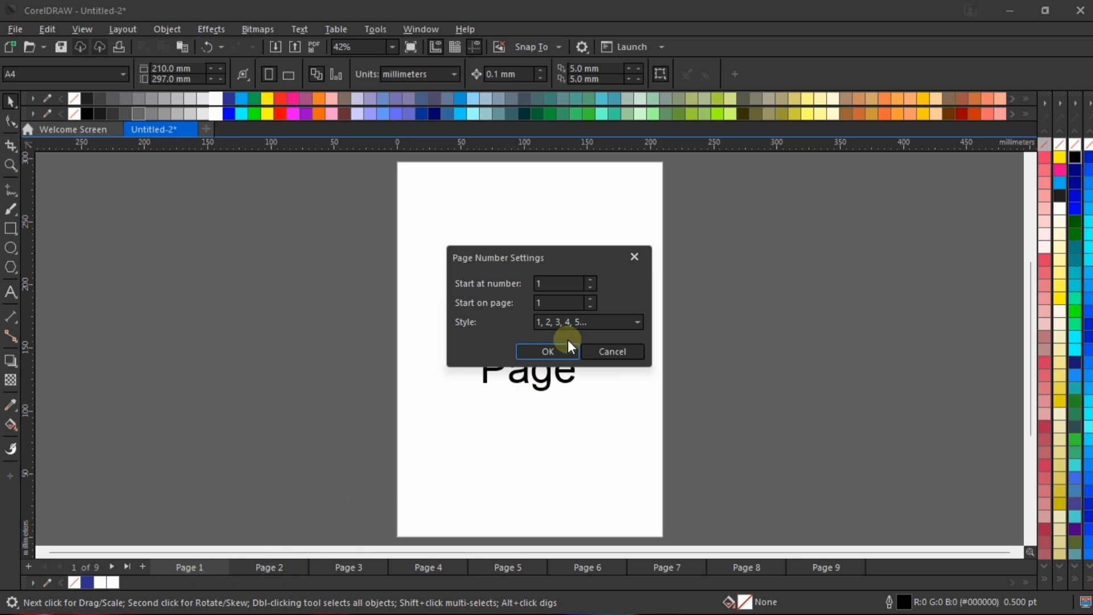
left_click(567, 305)
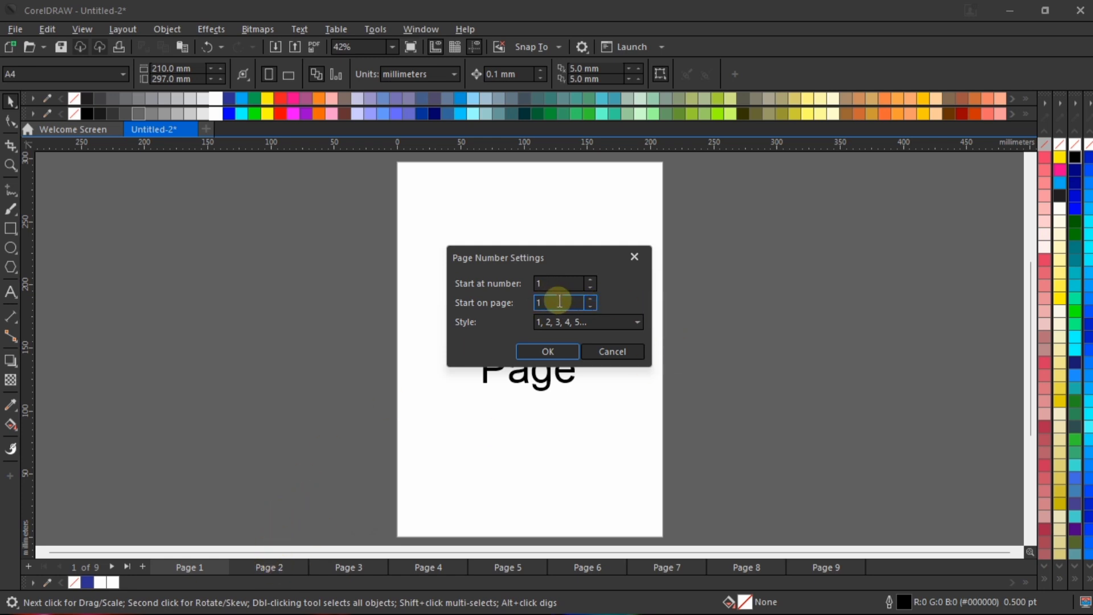
left_click(593, 299)
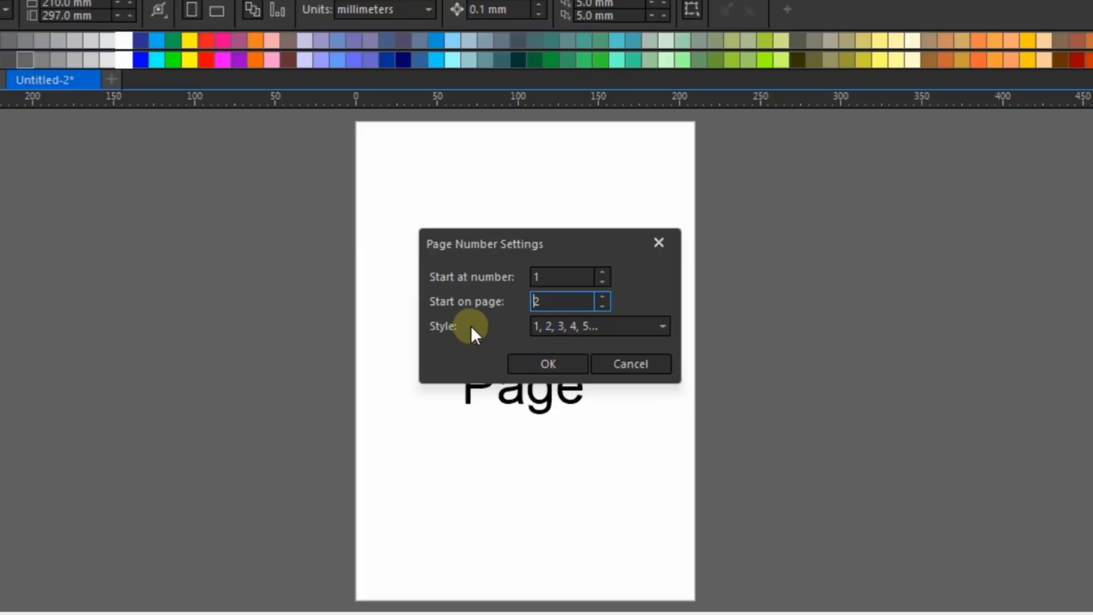
Look through the numbering styles, keep "1, 2, 3, 4, 5..." and apply the page number settings.
left_click(538, 330)
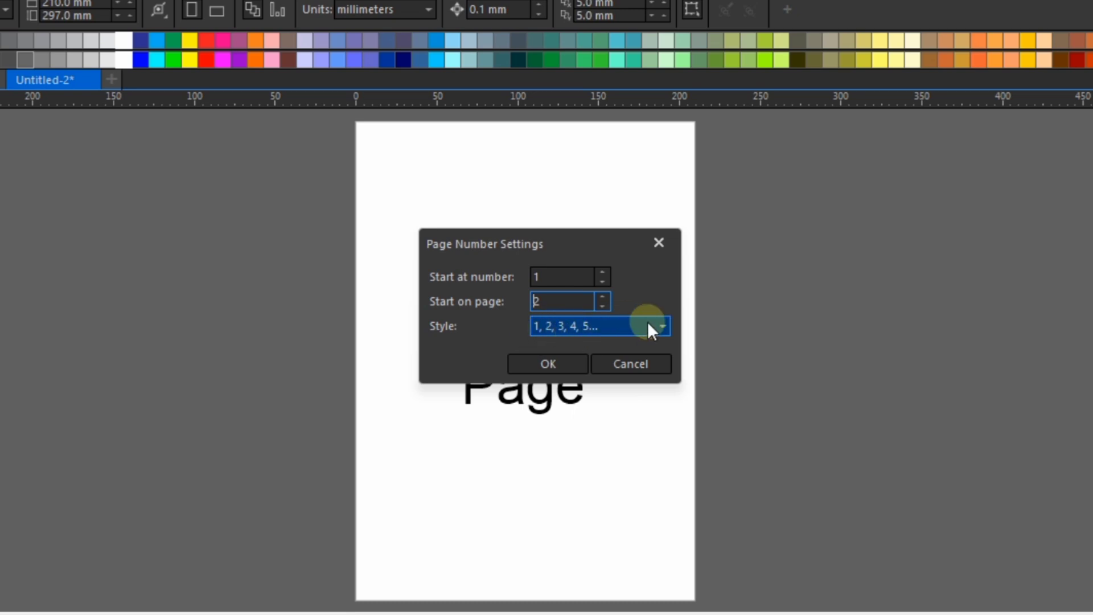
key("shift+Tab")
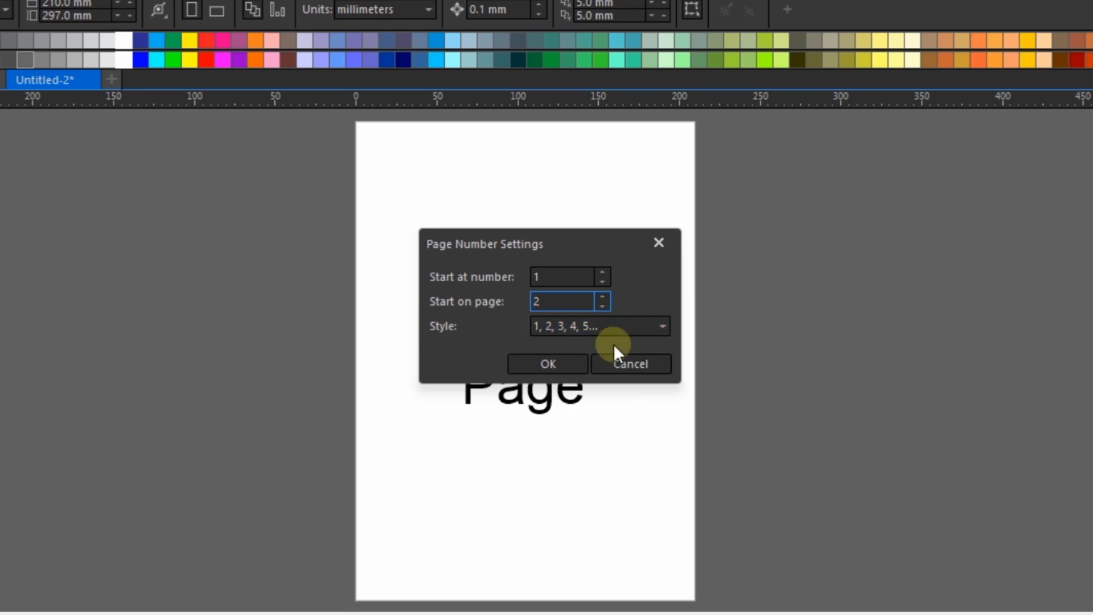
left_click(616, 329)
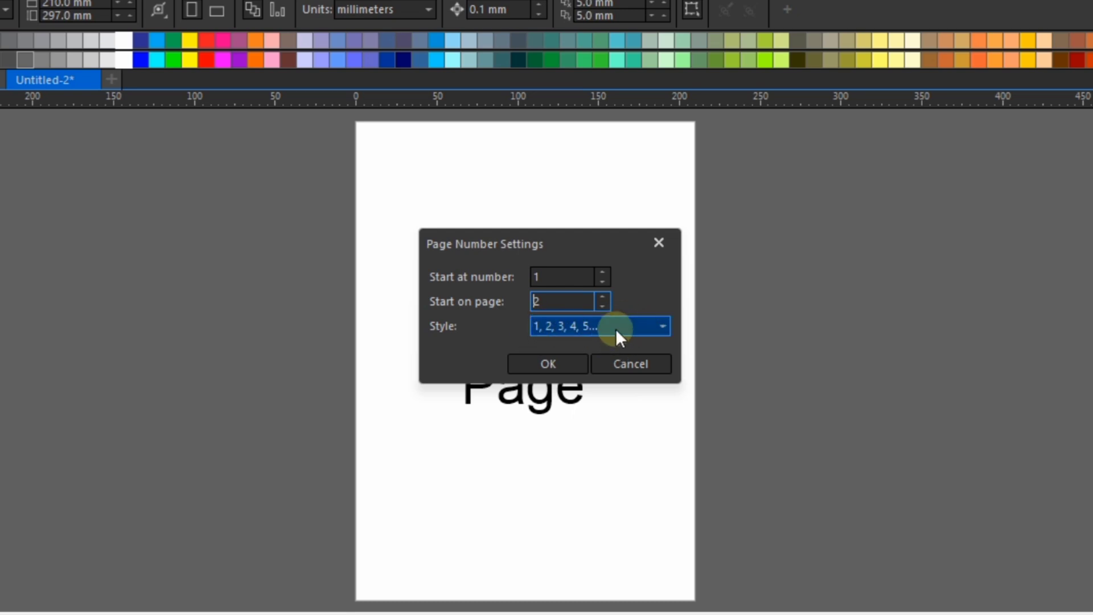
left_click(583, 326)
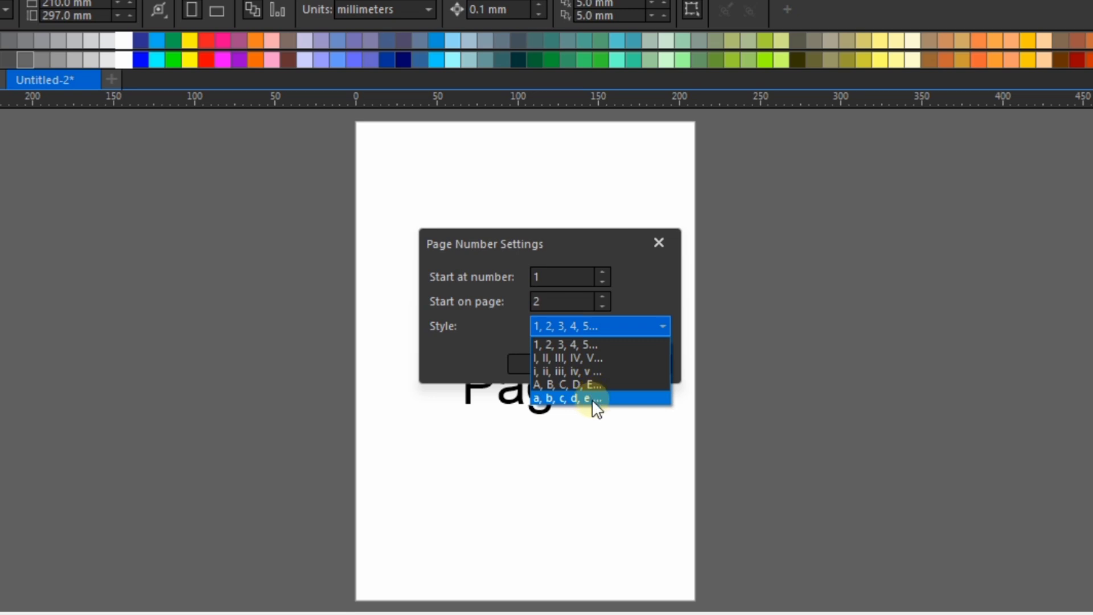
left_click(593, 324)
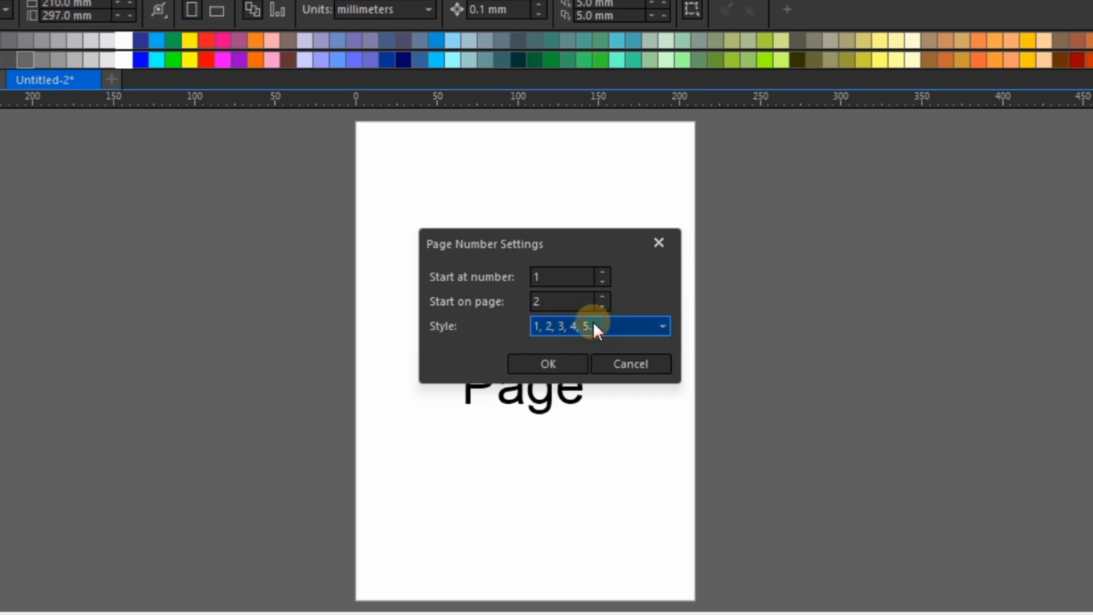
left_click(544, 364)
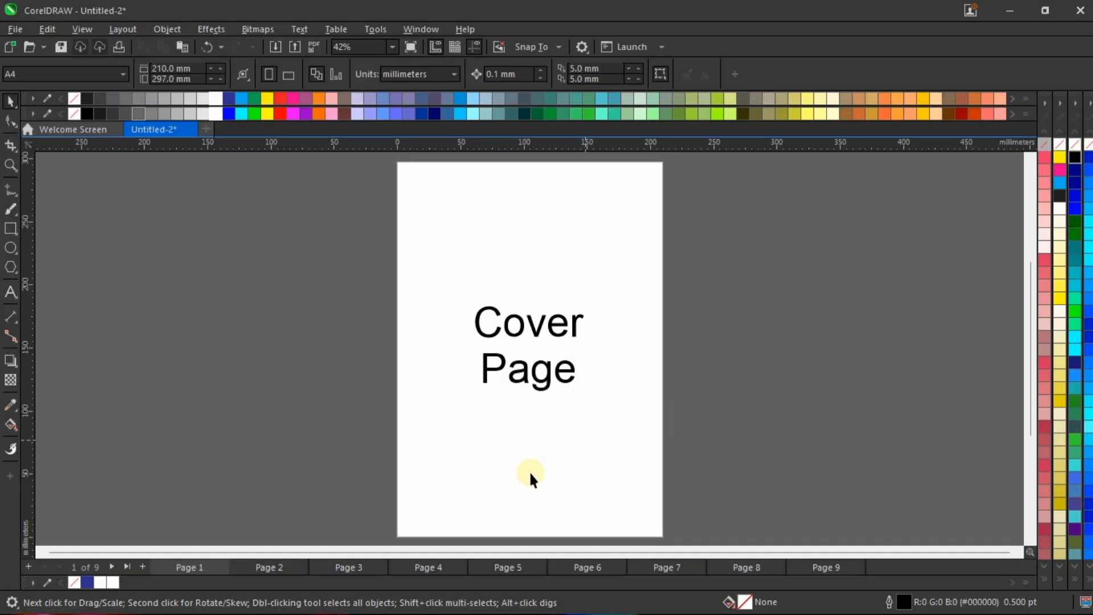
Add a large Arial letter "A" at about 199 pt near the centre of page 2.
left_click(284, 562)
left_click(342, 567)
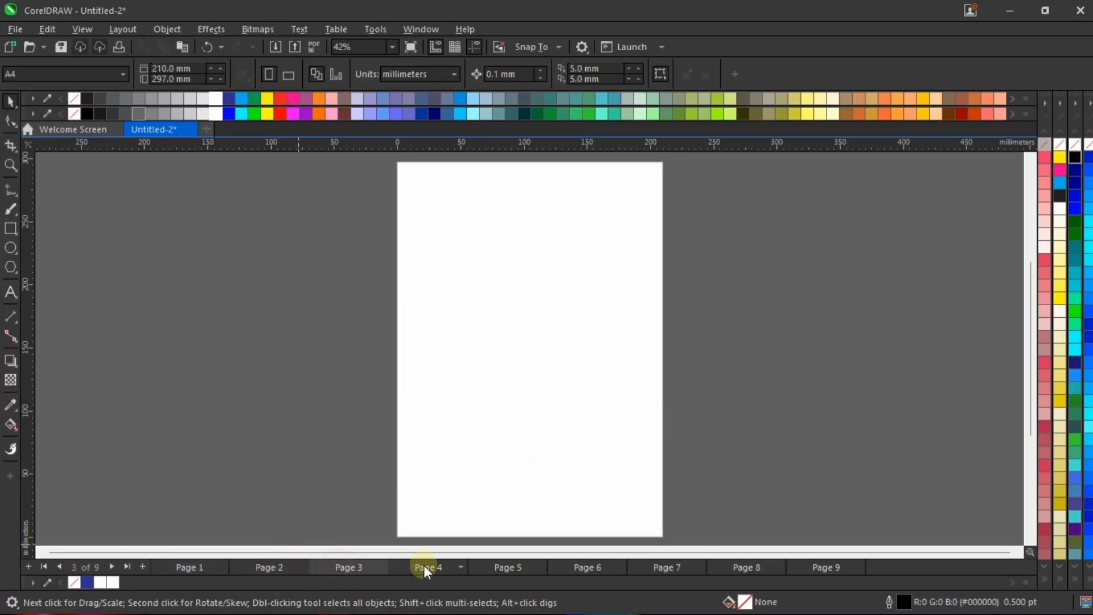
left_click(424, 566)
left_click(515, 569)
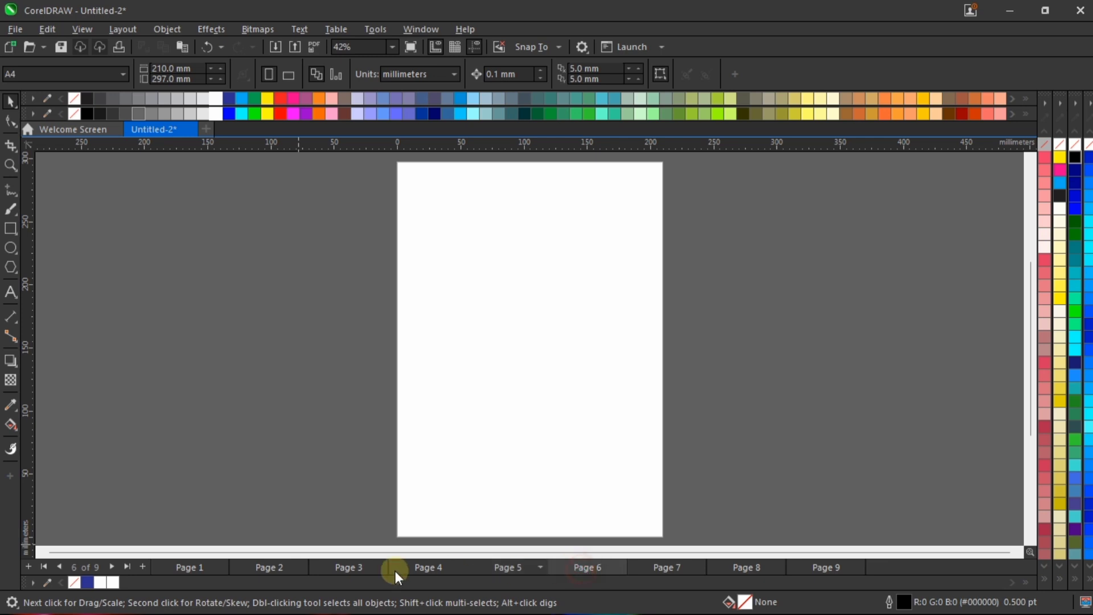
left_click(271, 566)
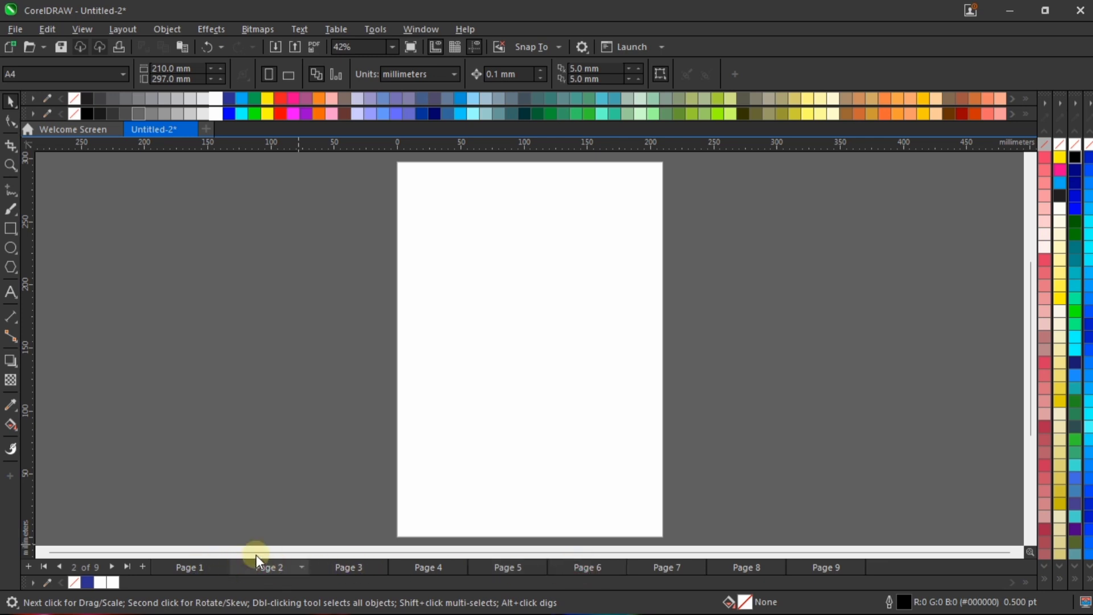
left_click(9, 293)
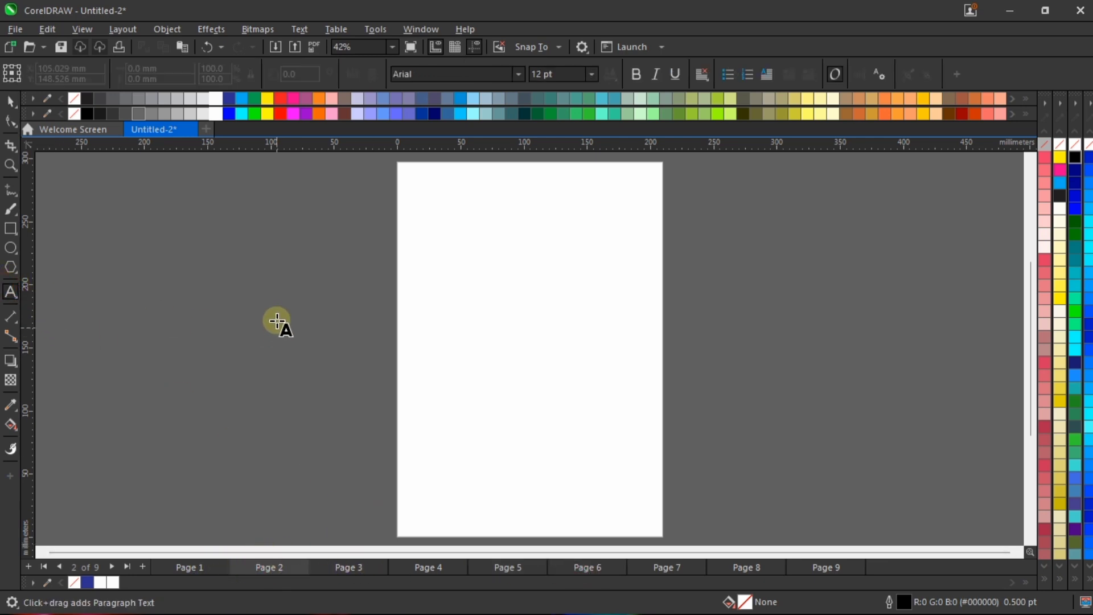
left_click(276, 320)
key("ctrl+space")
left_click_drag(289, 325, 537, 311)
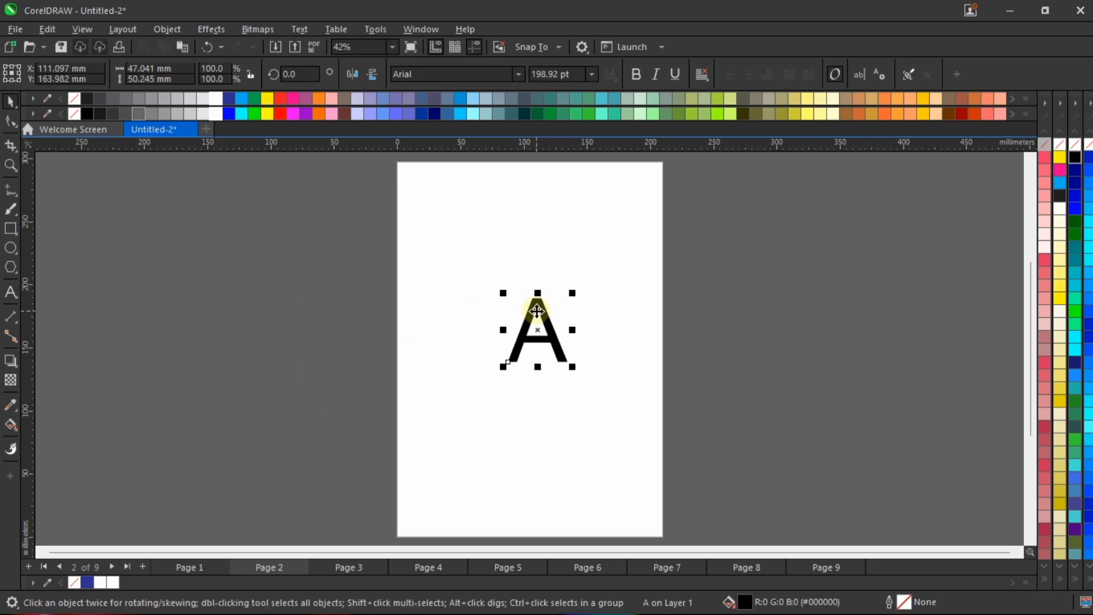
Paste the large "A" onto page 3 and change its text to "B".
left_click(350, 567)
key("ctrl+v")
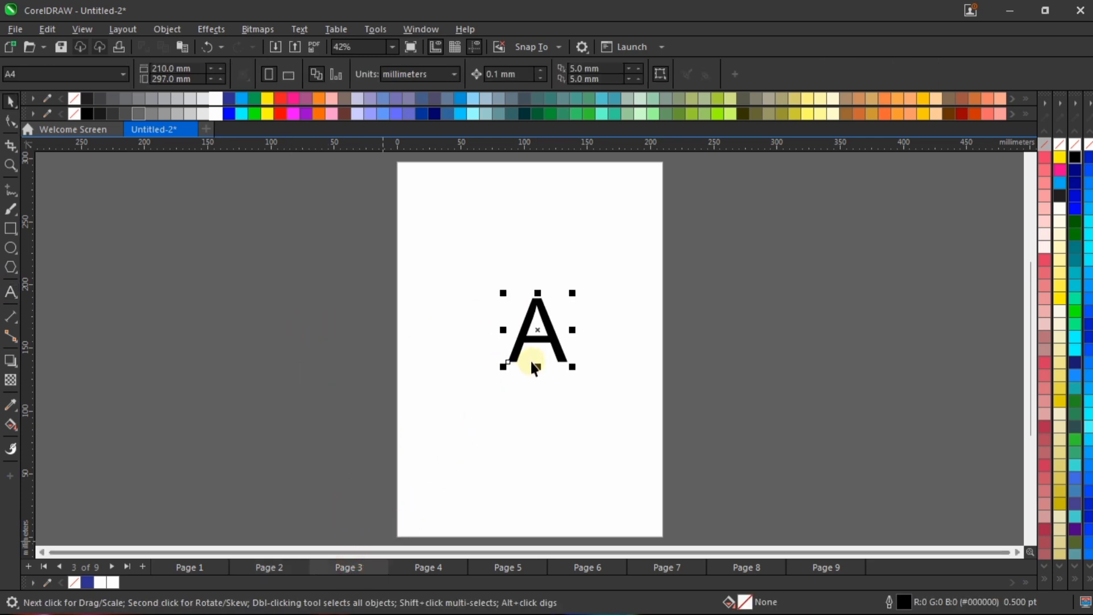
double_click(554, 330)
key("ctrl+a")
key("ctrl+c")
type("B")
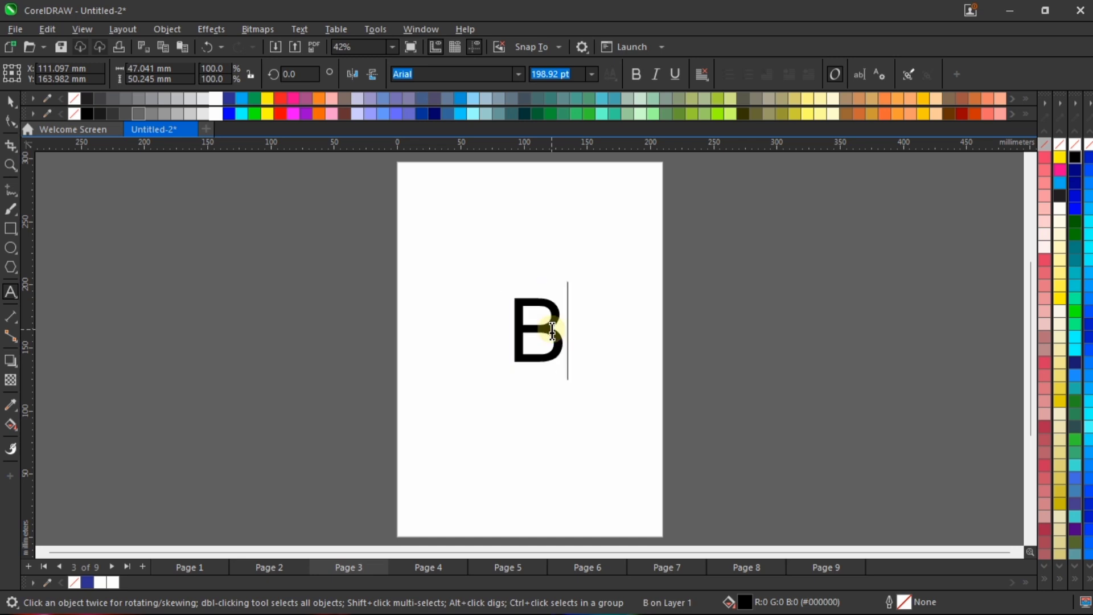
key("ctrl+space")
Paste the large "A" onto page 4 and change its text to "C".
left_click(430, 567)
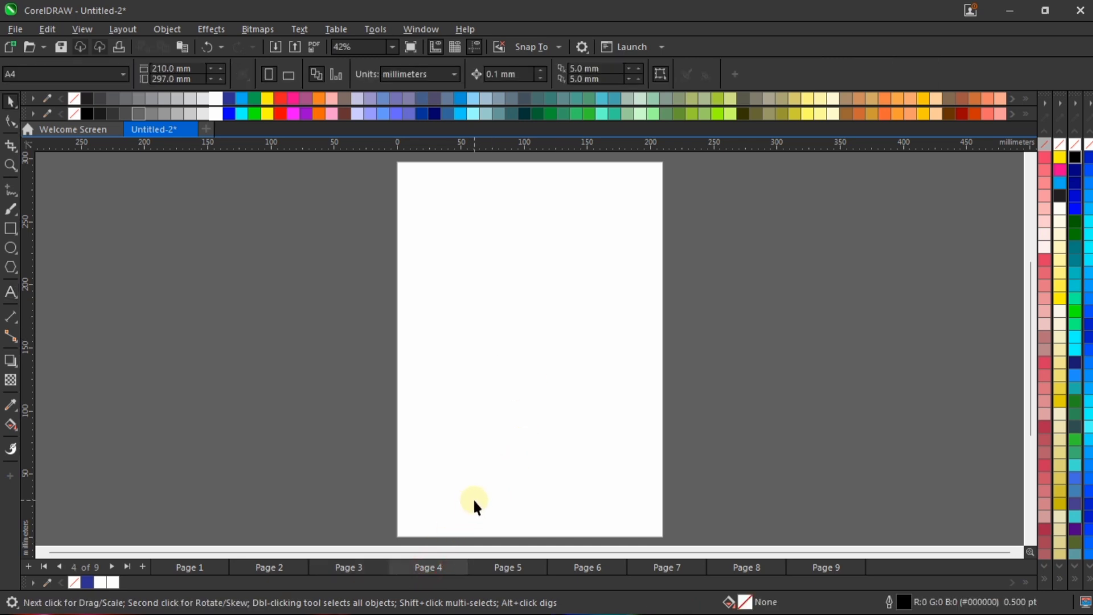
key("ctrl+v")
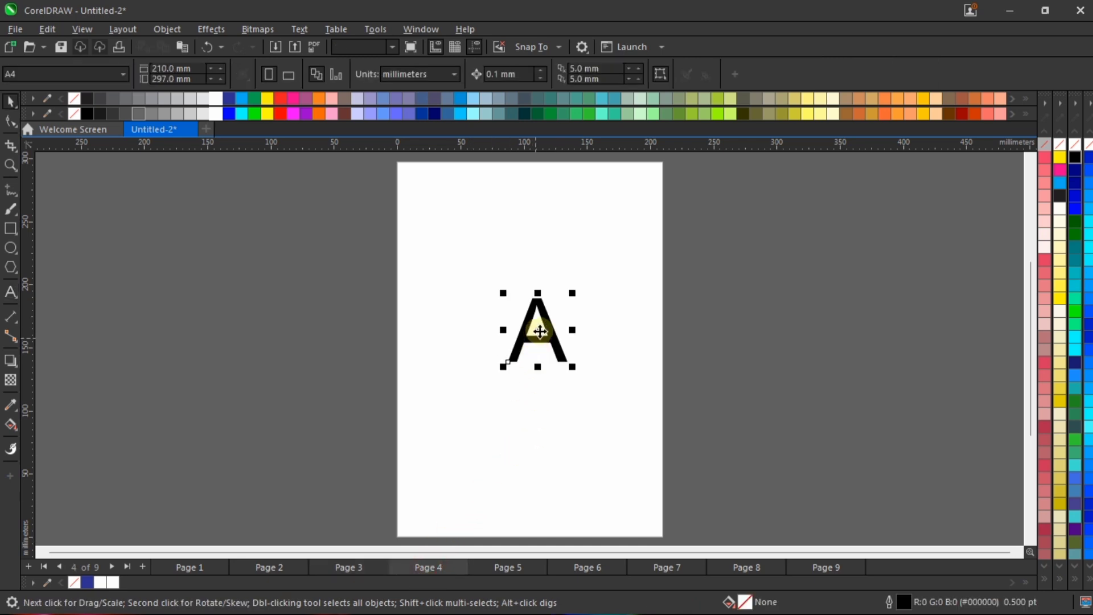
double_click(544, 320)
type("C")
key("ctrl+space")
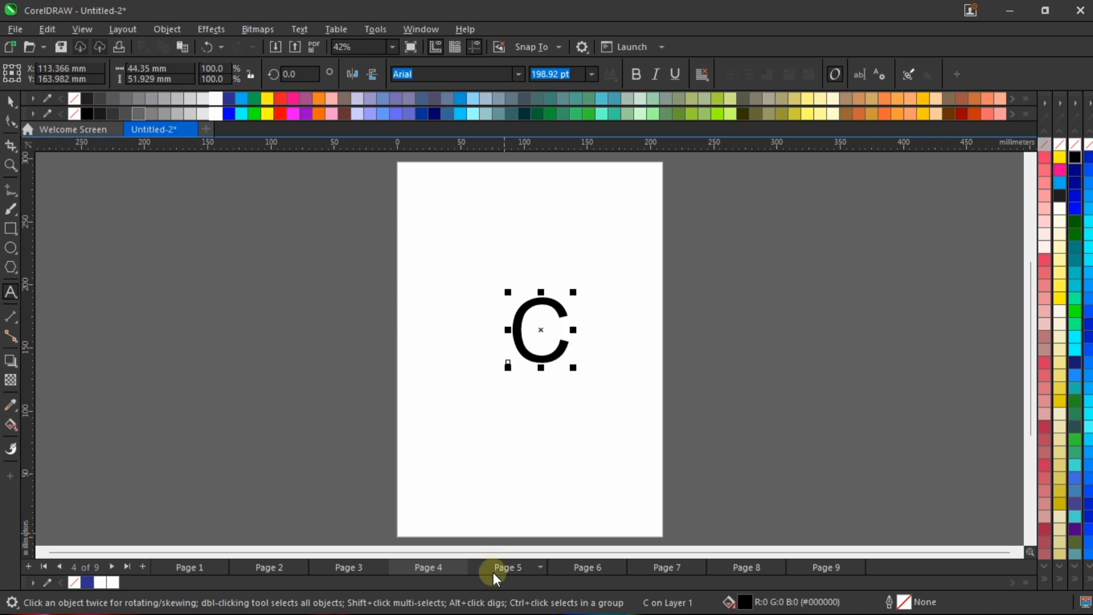
Paste the large "A" onto page 5 and change its text to "D".
left_click(501, 567)
key("ctrl+v")
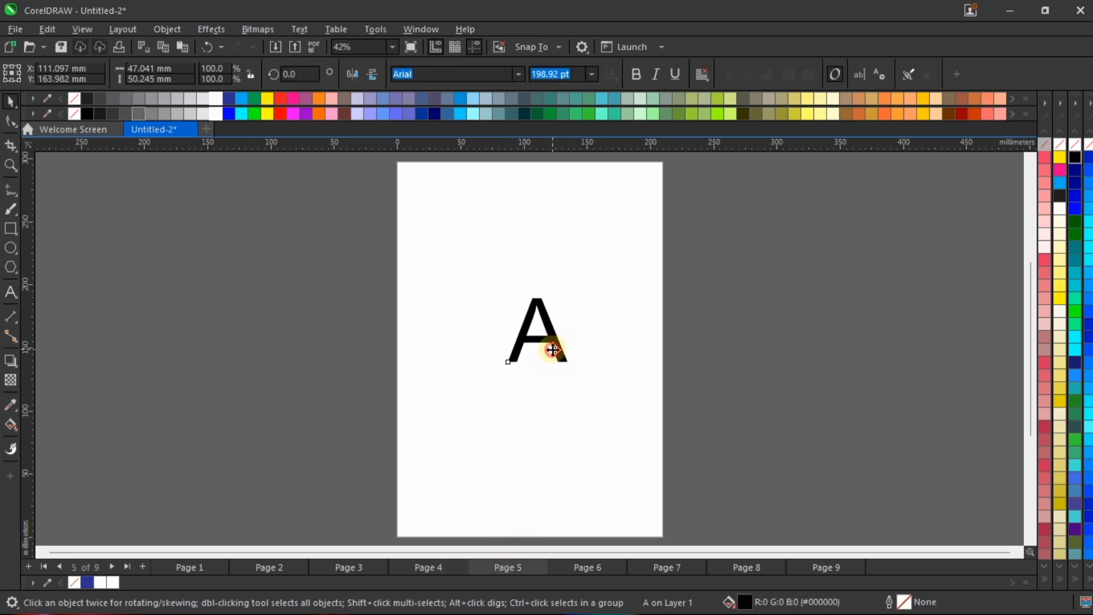
double_click(553, 351)
type("D")
key("ctrl+space")
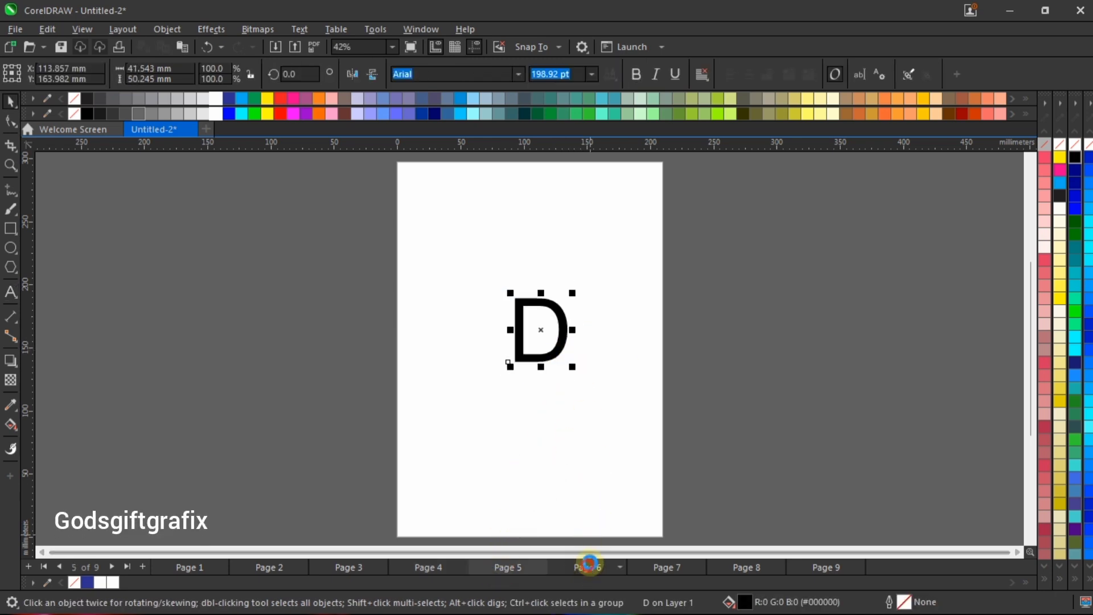
Paste the large "A" onto page 6, change its text to "E" and go to page 7.
left_click(591, 559)
key("ctrl+v")
double_click(569, 350)
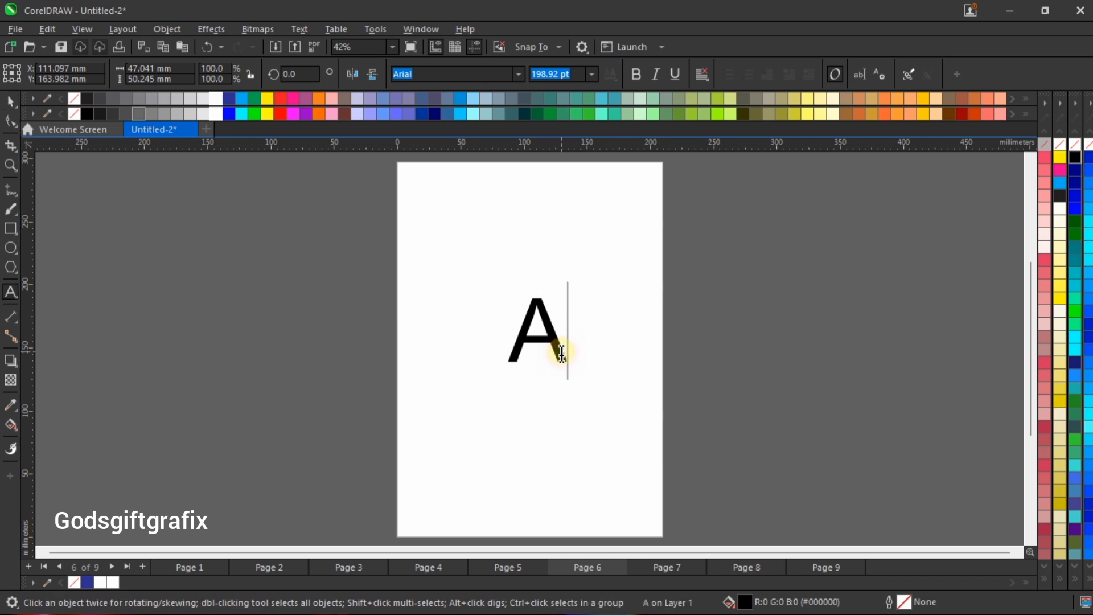
double_click(562, 359)
type("E")
key("ctrl+space")
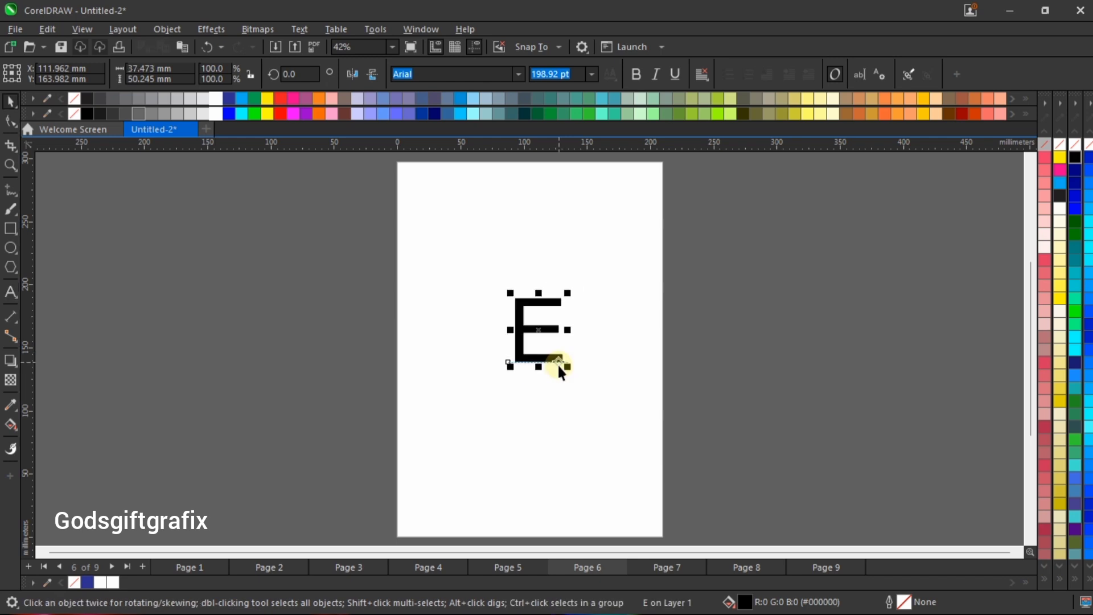
key("Page_Up")
key("Page_Down")
key("Page_Down")
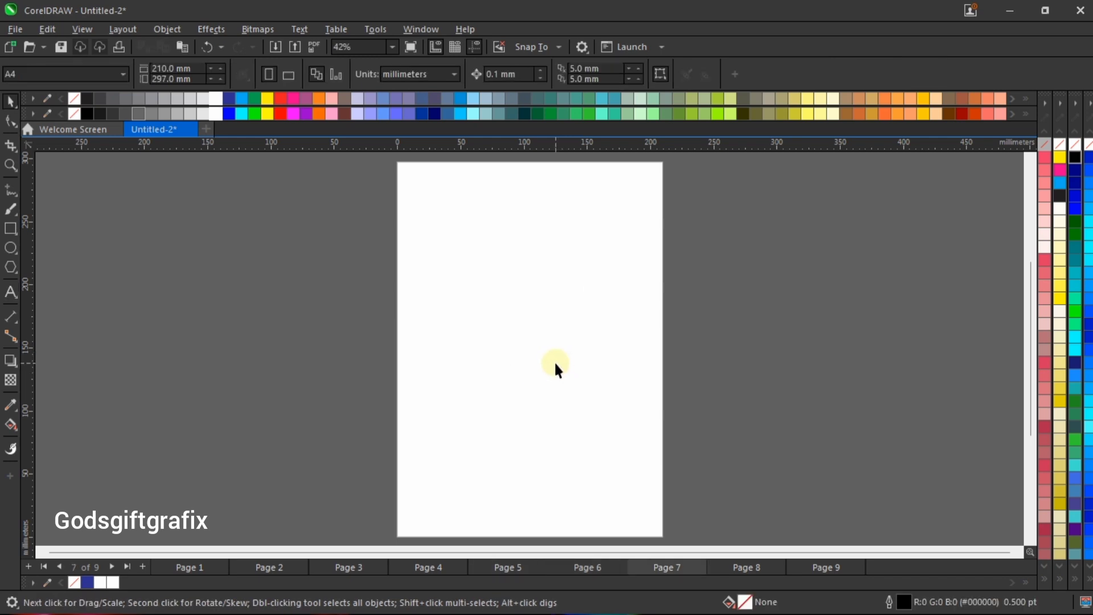
Paste the large "A" onto page 7, change its text to "F" and go to page 8.
key("ctrl+v")
double_click(535, 326)
double_click(535, 371)
type("F")
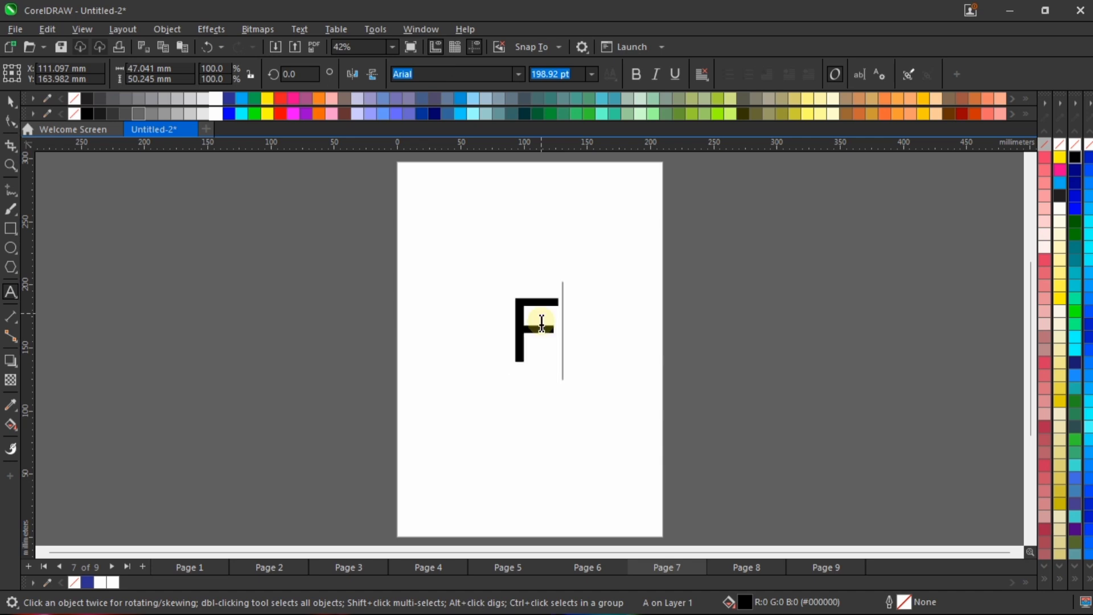
key("ctrl+space")
key("Page_Down")
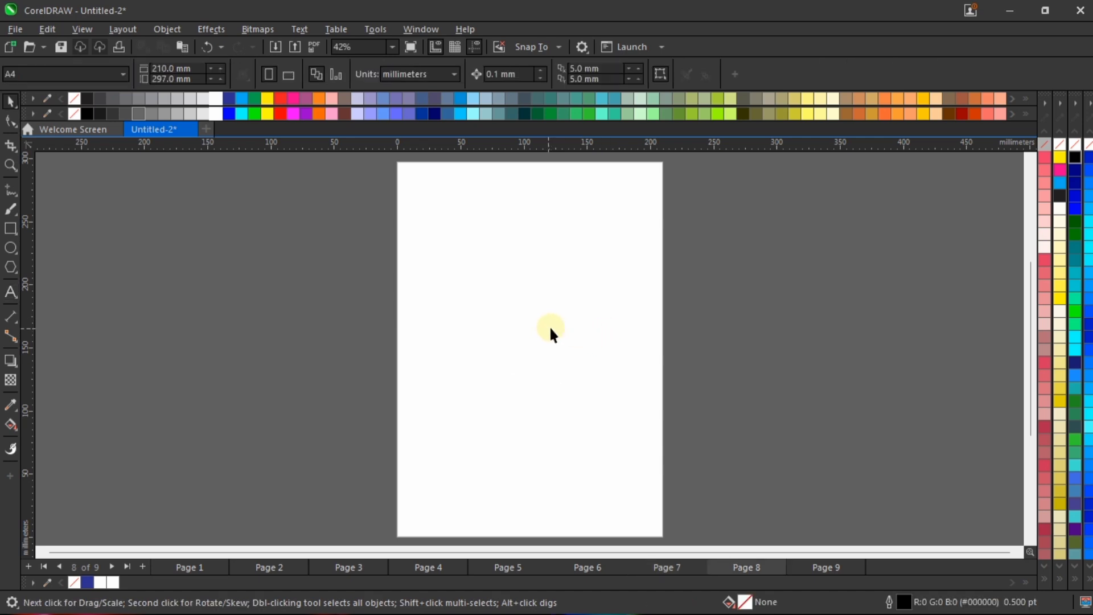
Paste the large "A" onto page 8, change its text to "G" and go to page 9.
key("ctrl+v")
double_click(555, 322)
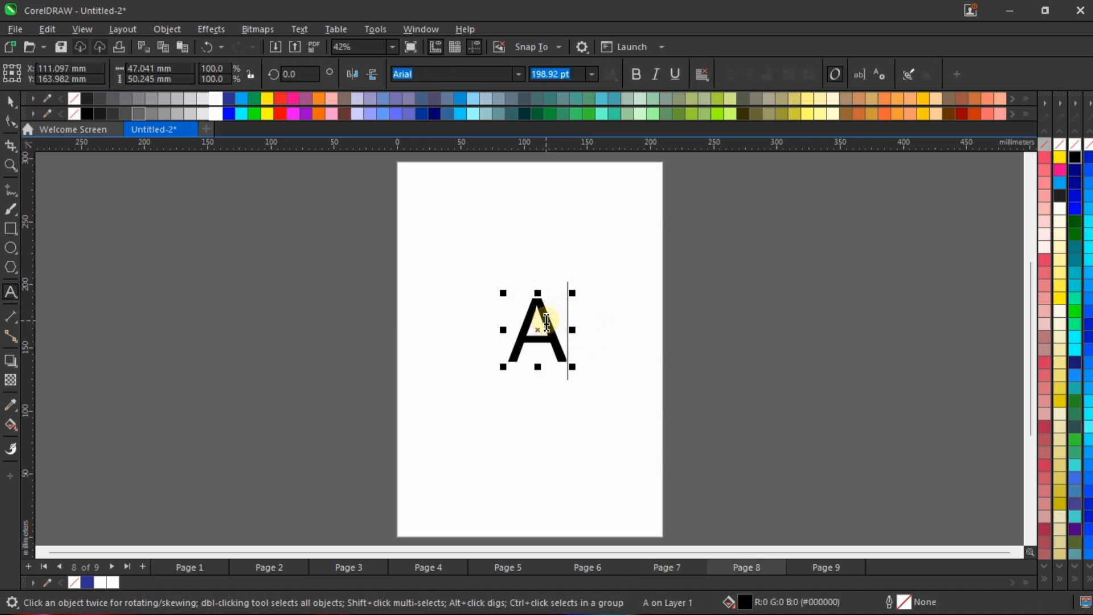
double_click(547, 322)
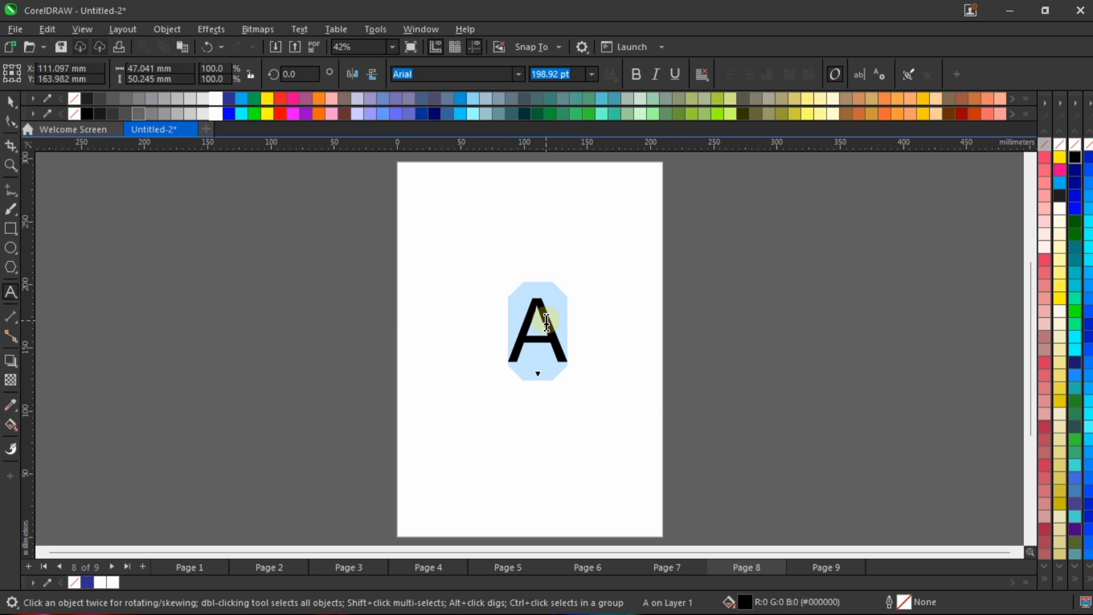
type("G")
key("ctrl+space")
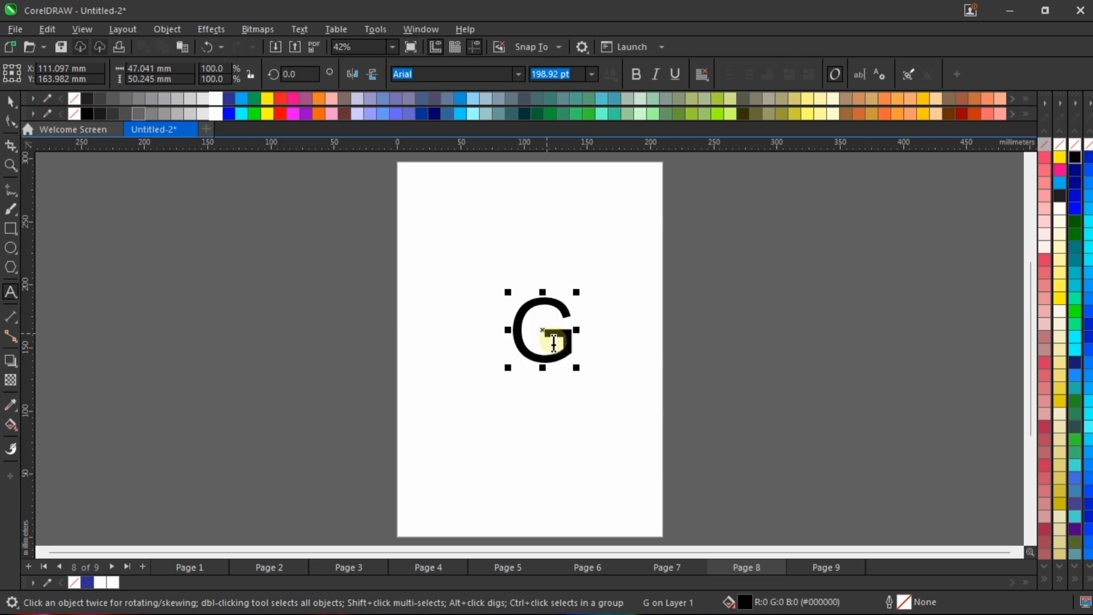
double_click(580, 327)
key("ctrl+space")
key("Page_Down")
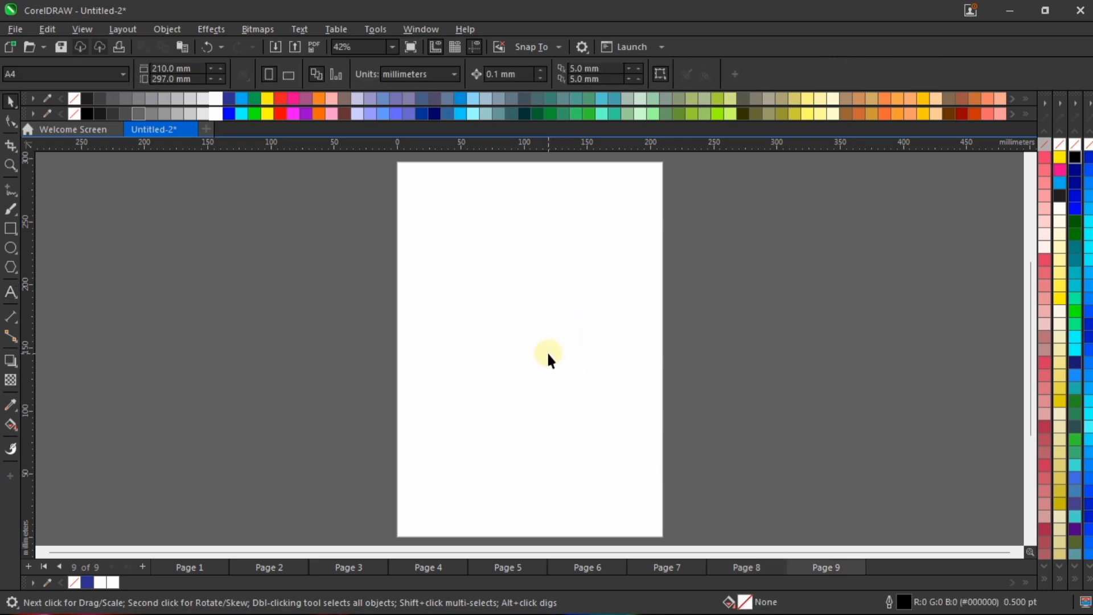
Paste the large "A" onto page 9 and change its text to "H".
key("ctrl+v")
double_click(548, 325)
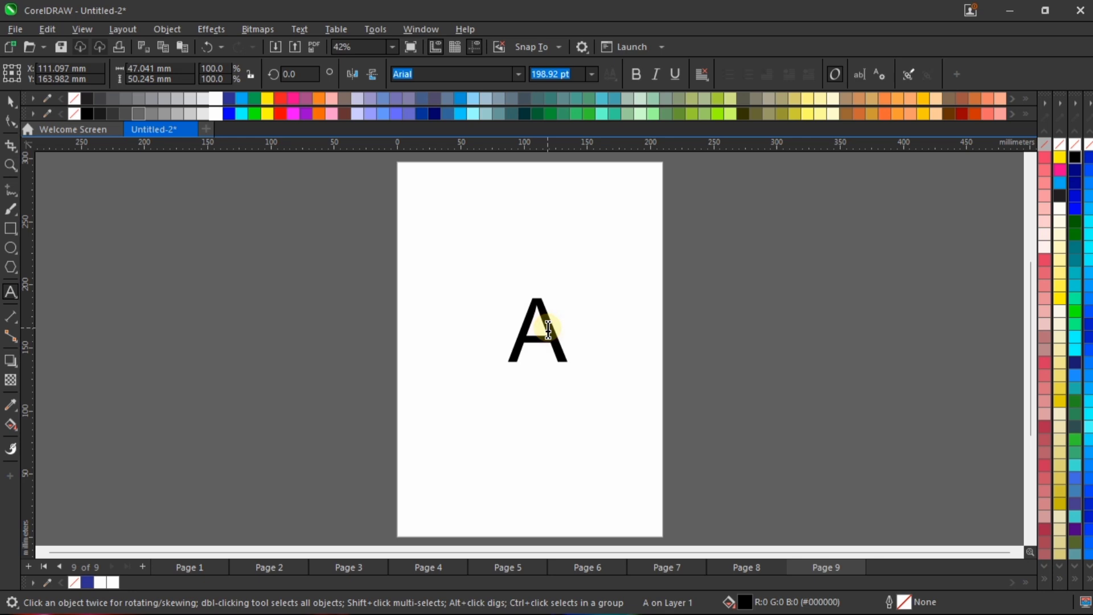
key("ctrl+a")
type("H")
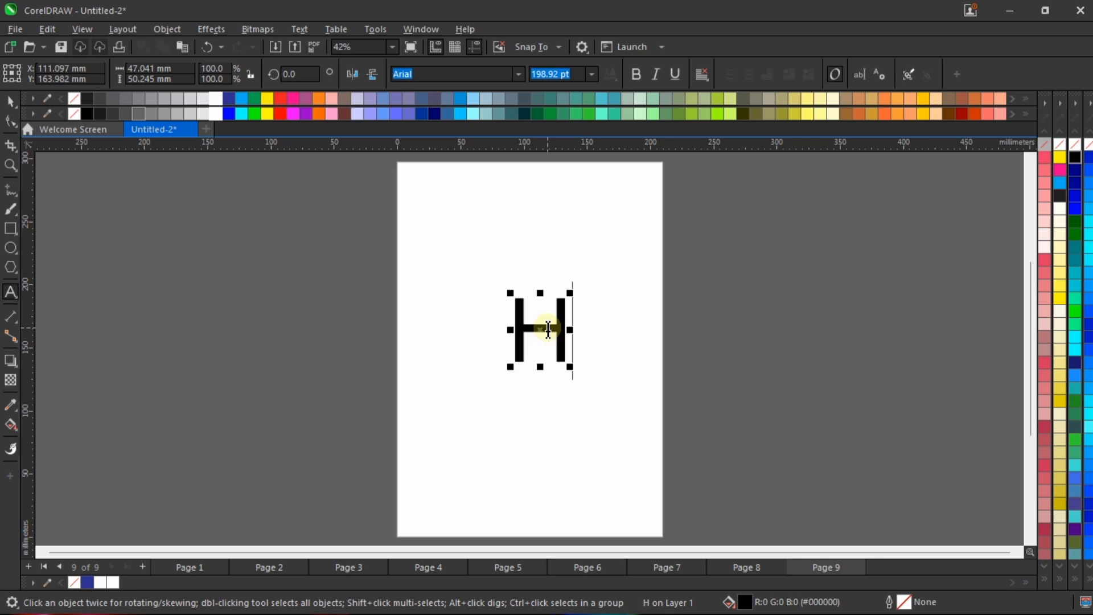
key("ctrl+space")
Page through the document from page 2 to page 9 to check the letter on each page.
left_click(276, 567)
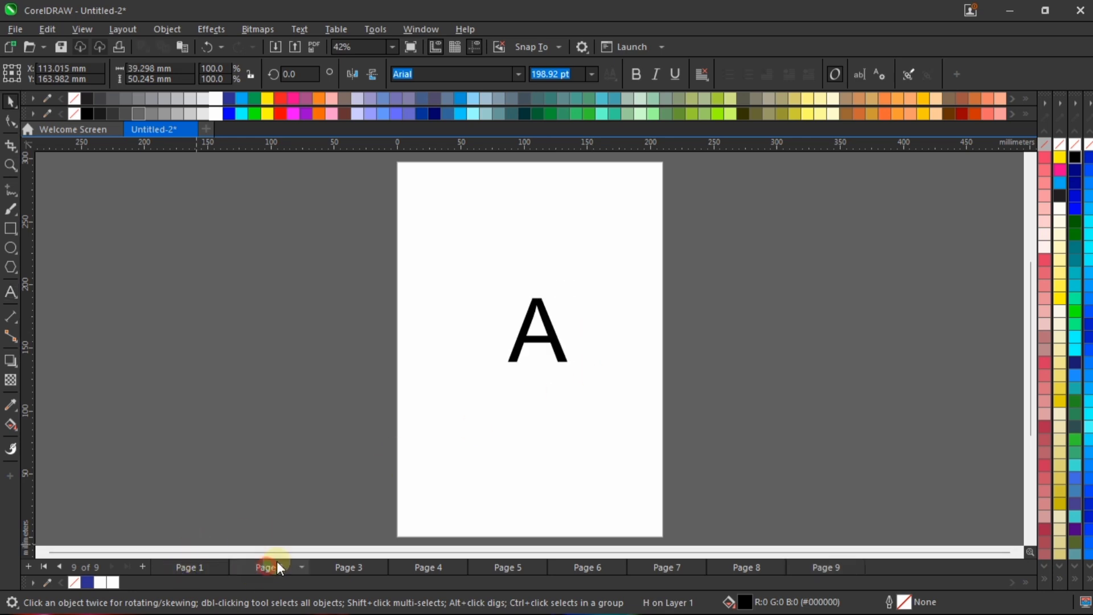
key("Page_Down")
key("Page_Down")
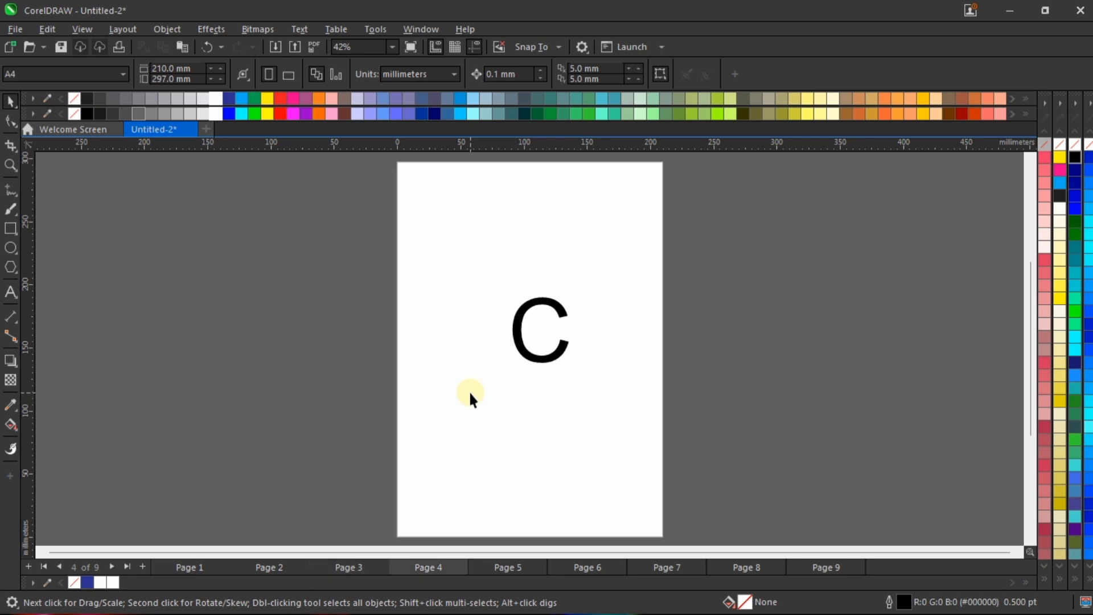
key("Page_Down")
key("Page_Down")
key("Page_Down")
key("Page_Down")
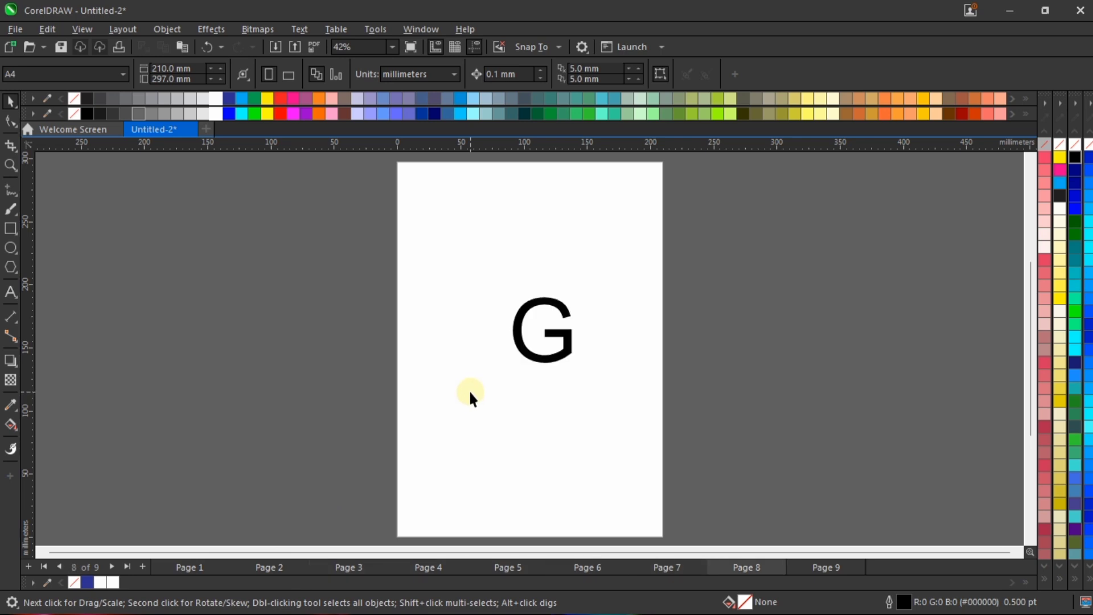
key("Page_Down")
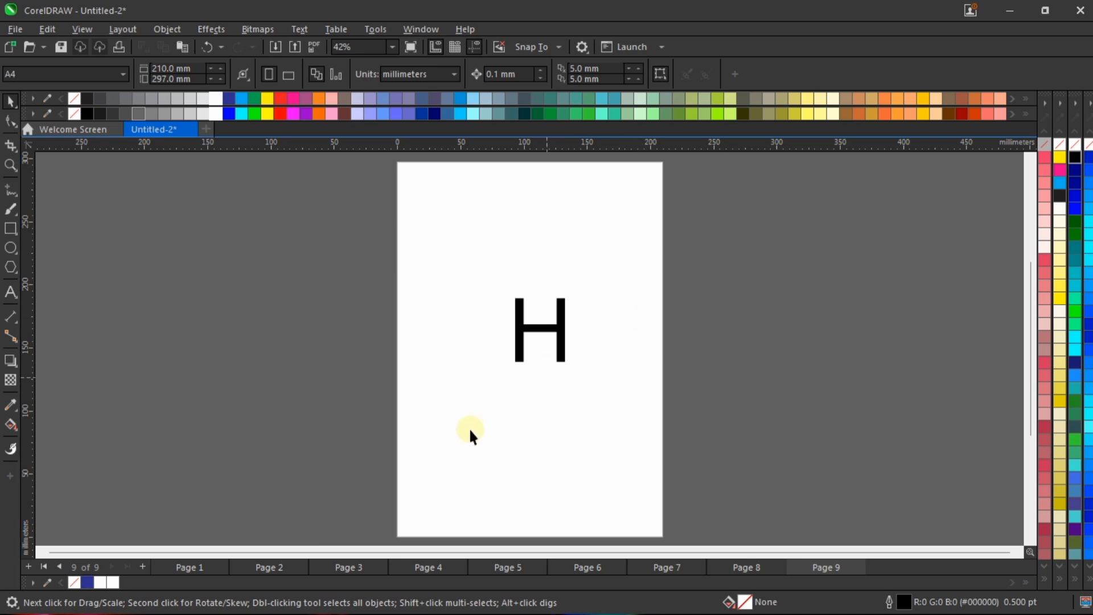
From page 2, insert automatic page numbers using the On All Pages option and deselect the new number.
left_click(268, 567)
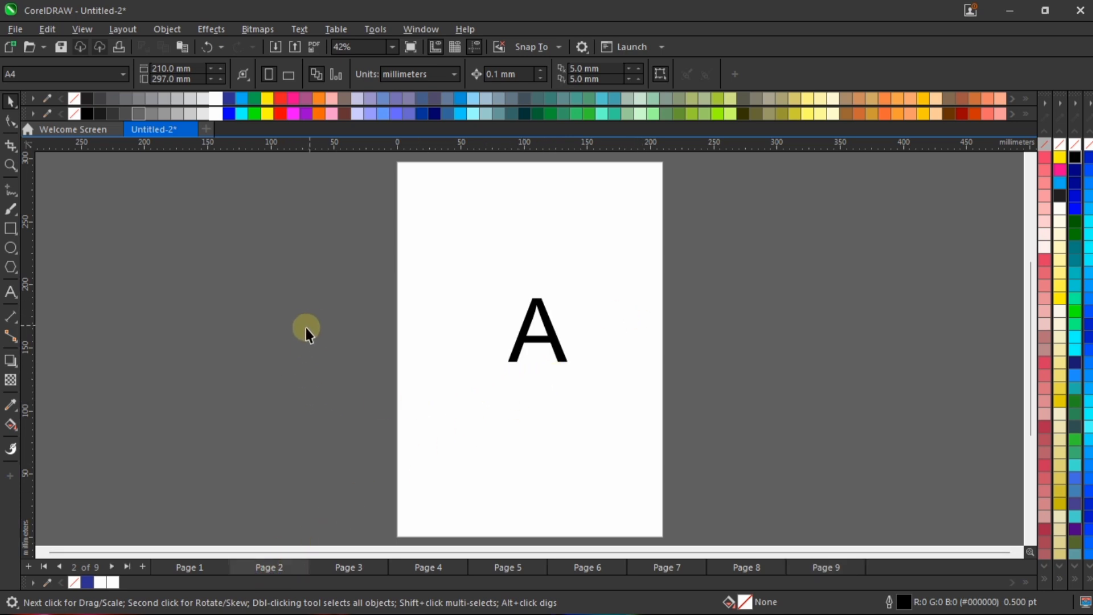
left_click(125, 31)
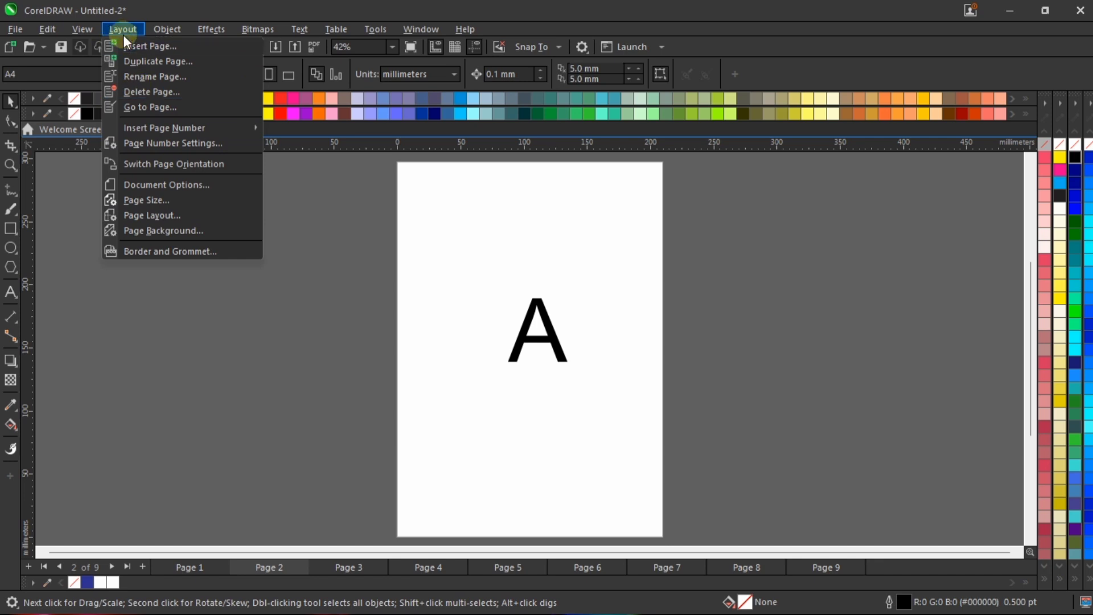
mouse_move(167, 130)
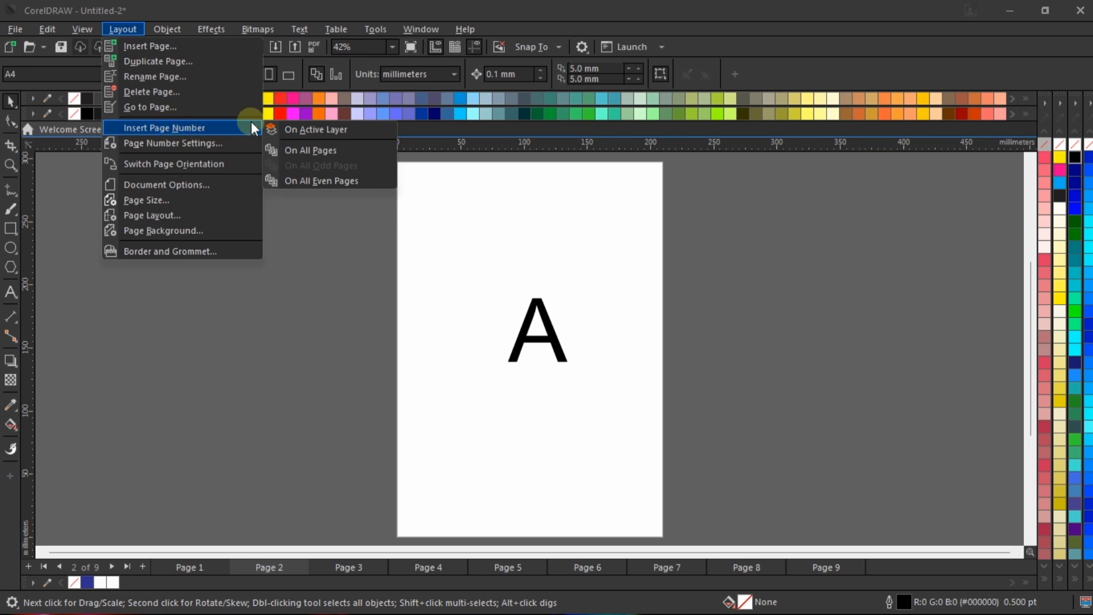
left_click(344, 155)
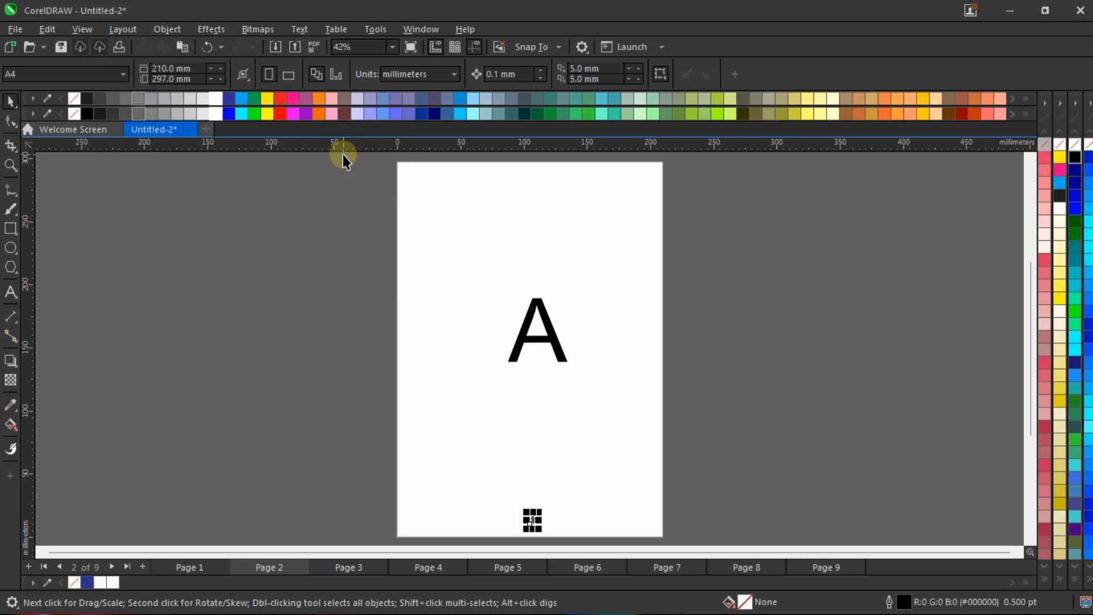
left_click(316, 436)
Examine the page number at the foot of each page from page 2 through page 9.
scroll(523, 354, "down", 1)
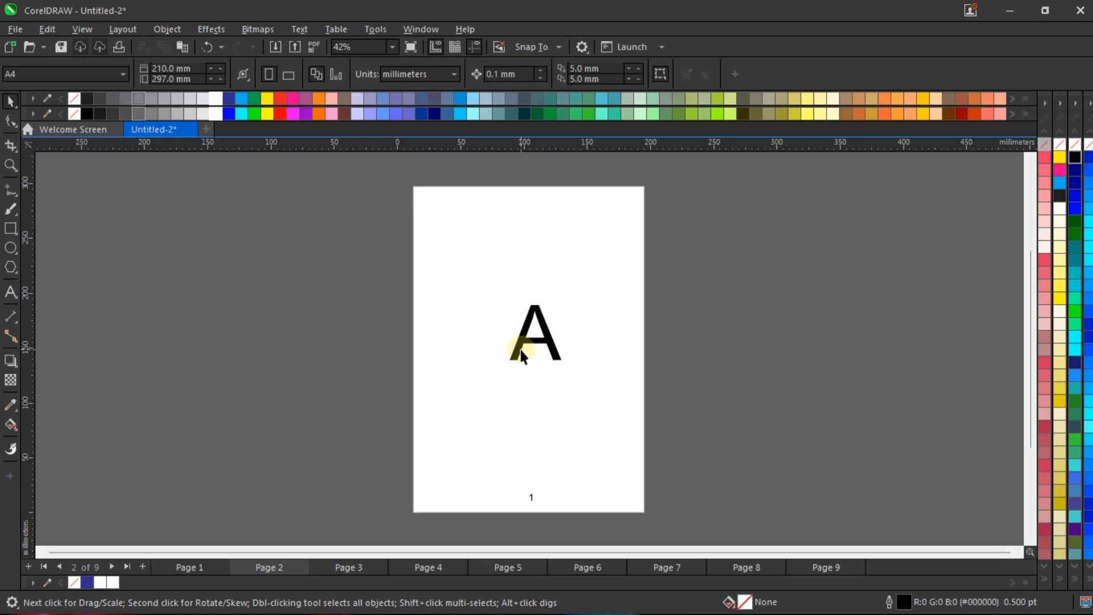
scroll(536, 504, "up", 2)
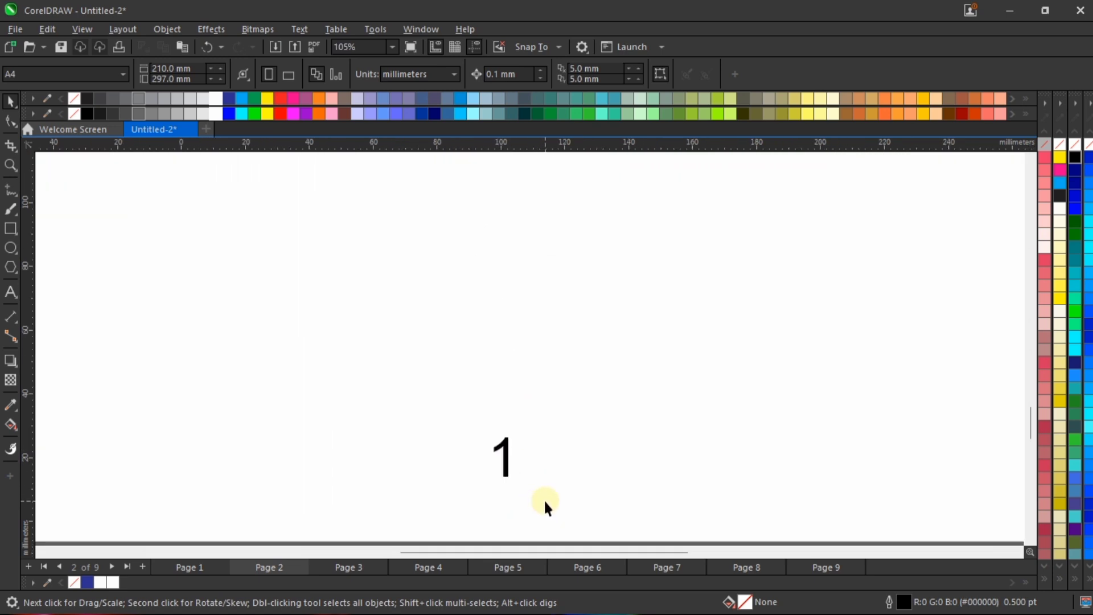
scroll(512, 448, "up", 2)
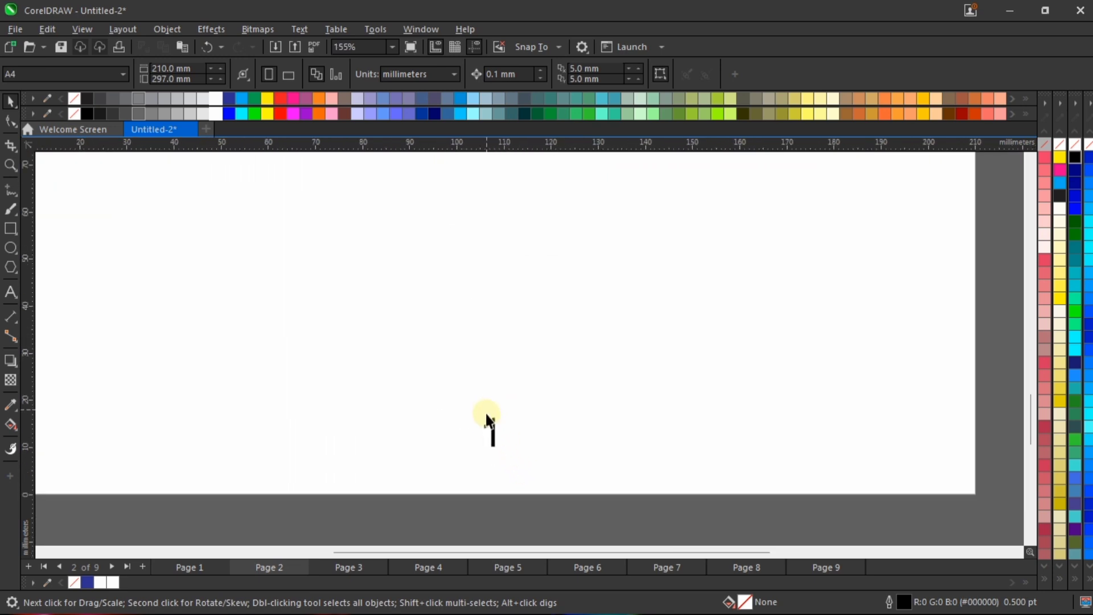
key("Page_Down")
key("Page_Down")
key("Page_Down")
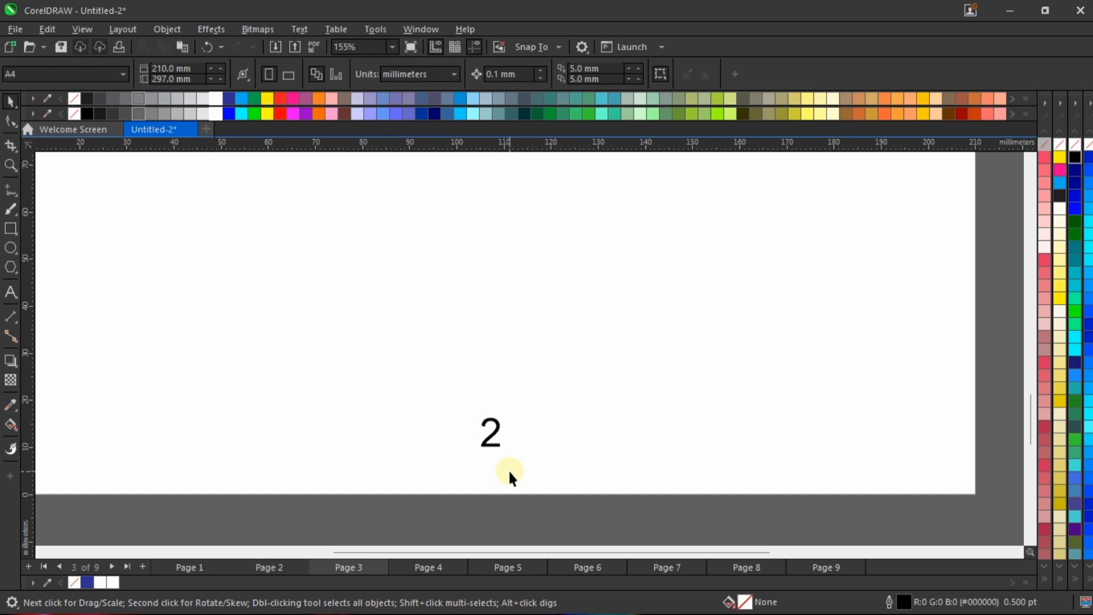
key("Page_Down")
key("Page_Down")
key("Page_Down")
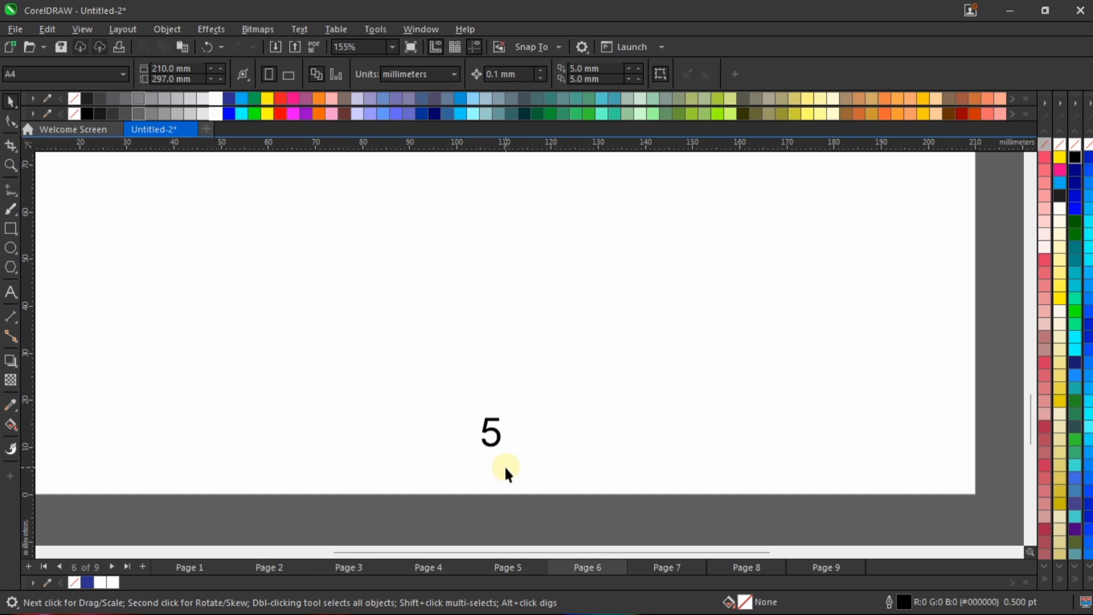
key("Page_Down")
scroll(513, 398, "down", 4)
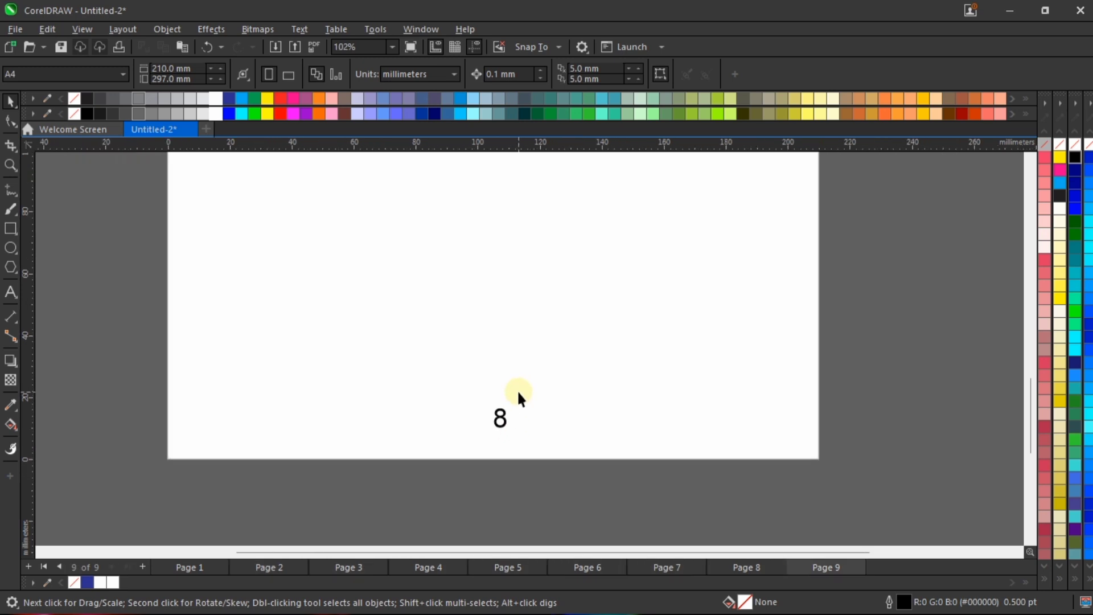
Check the foot of the cover page for a number and compare it with the numbering on pages 2 to 9.
left_click(198, 566)
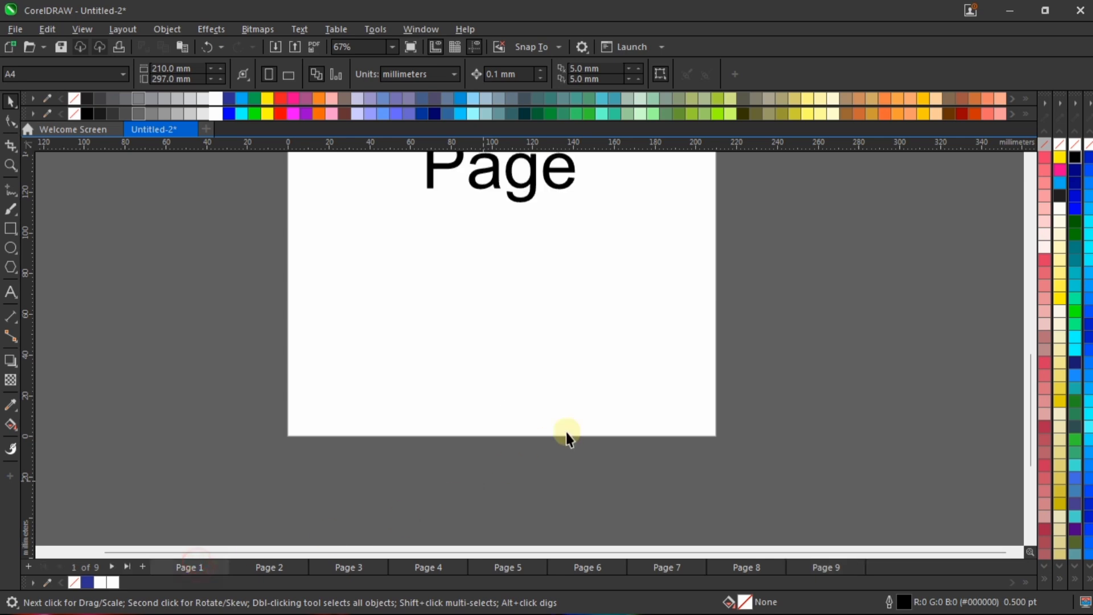
scroll(588, 427, "down", 2)
scroll(575, 234, "up", 1)
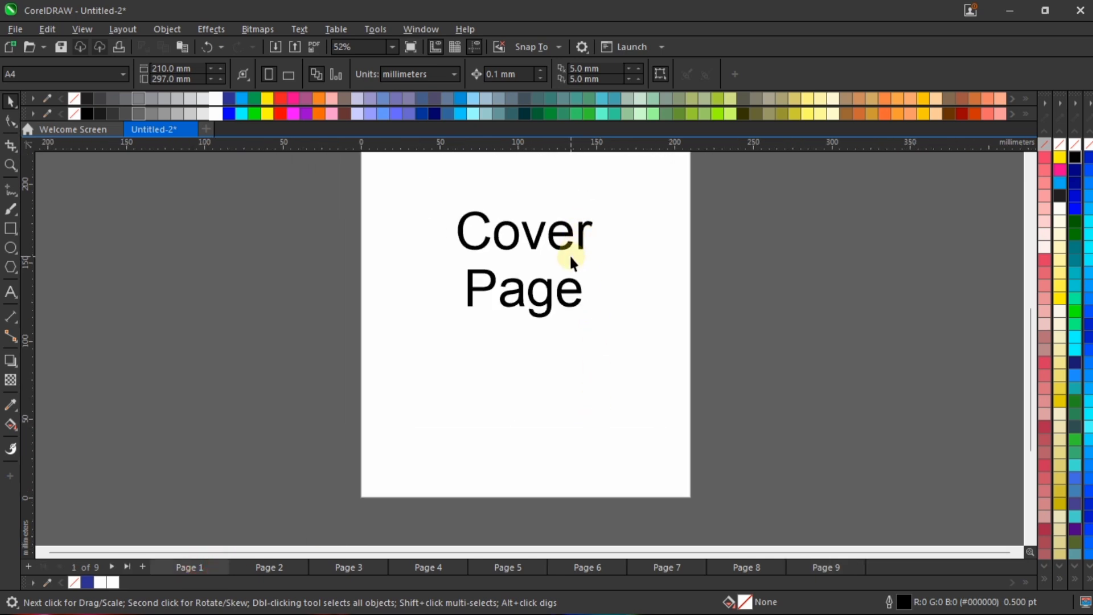
key("Page_Down")
scroll(550, 494, "up", 2)
key("Page_Down")
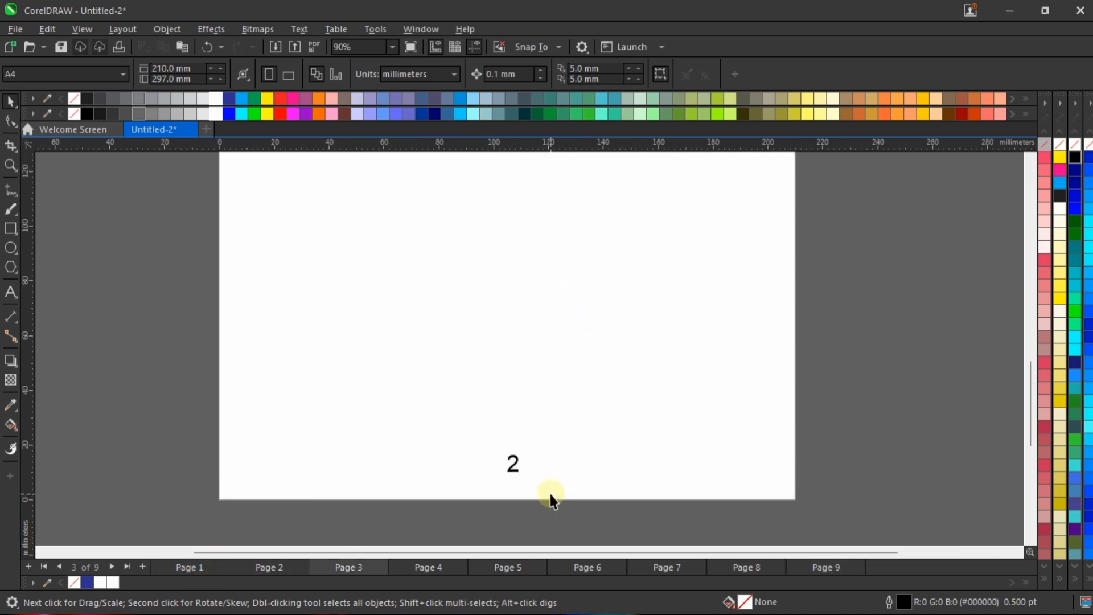
key("Page_Down")
key("Page_Down")
key("Page_Down")
key("Page_Down")
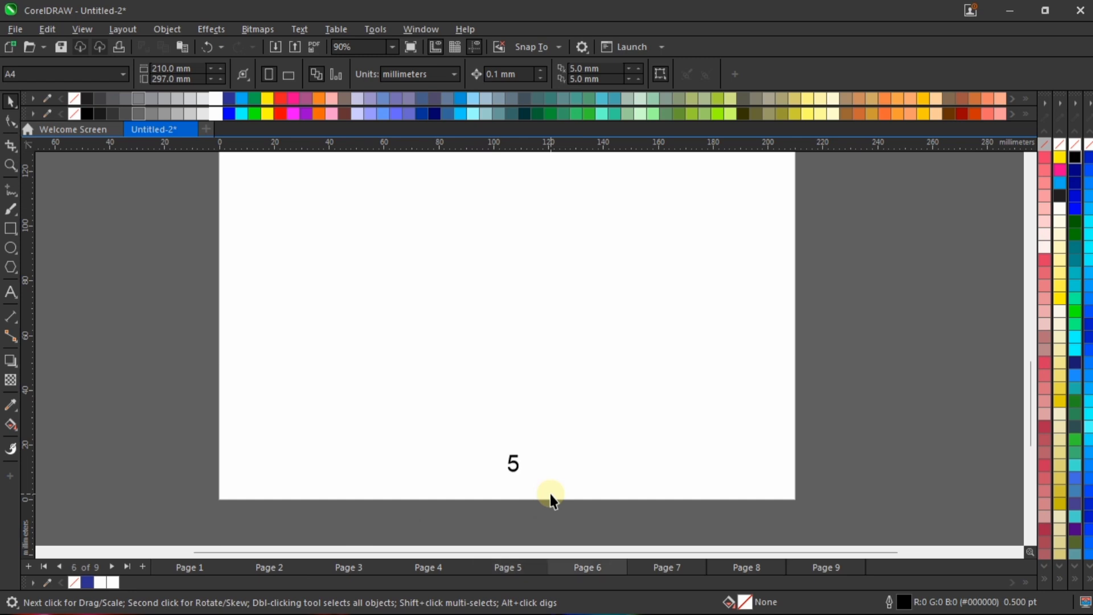
key("Page_Down")
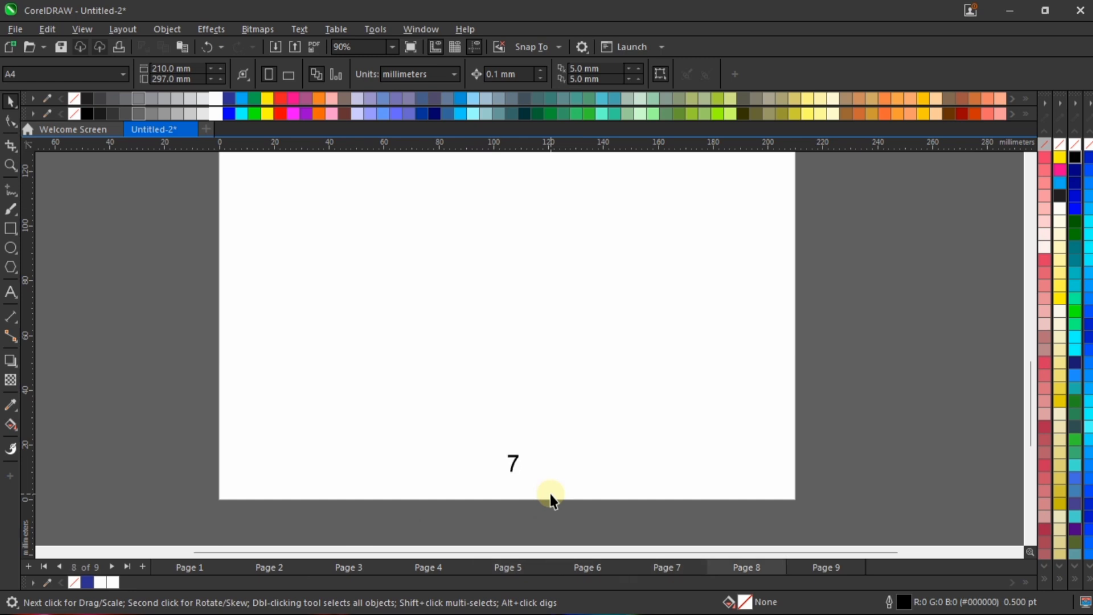
key("Page_Down")
left_click(194, 568)
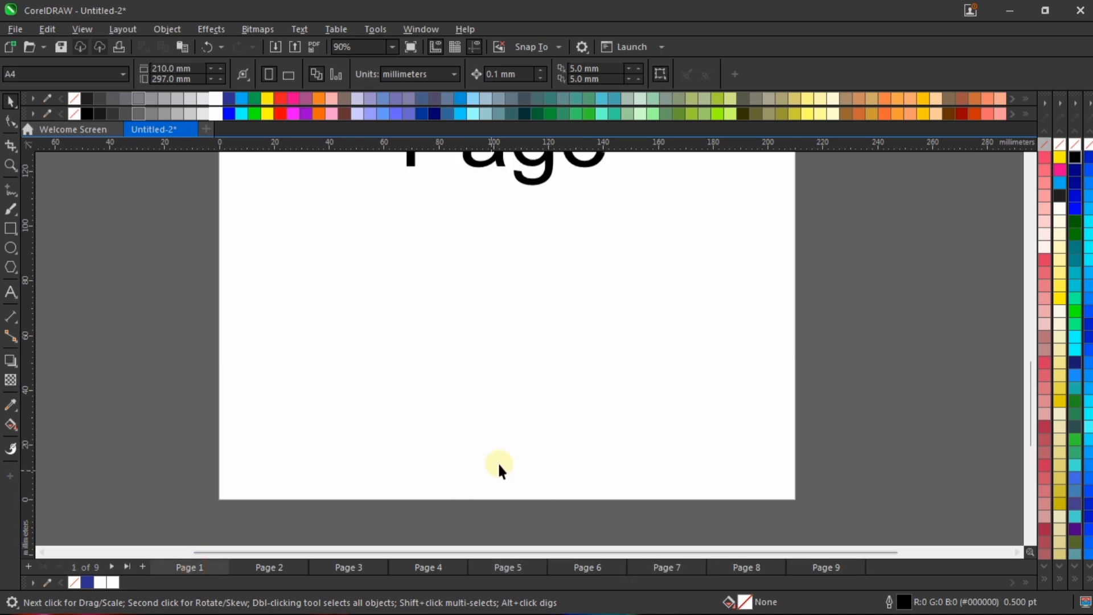
left_click(273, 567)
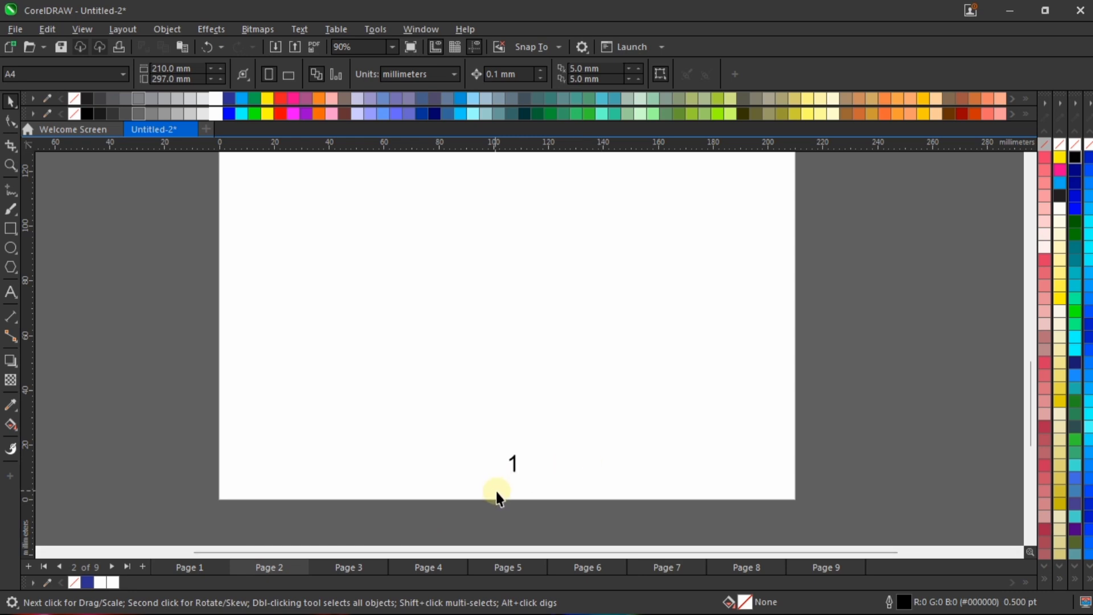
Set the font of the automatic page number on page 2 to Campton ExtraBold.
scroll(519, 476, "up", 2)
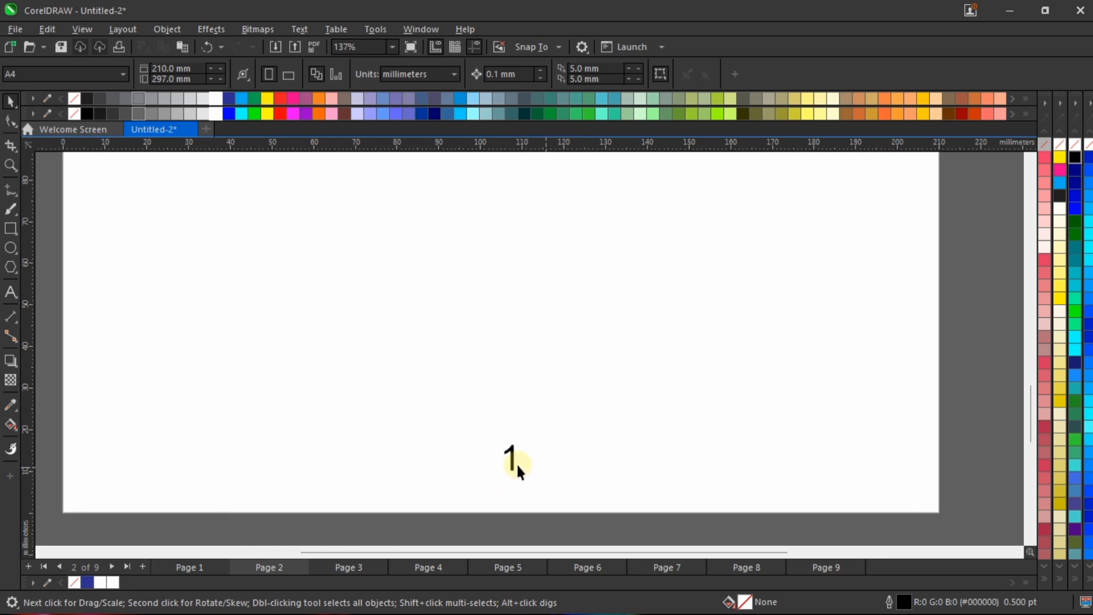
scroll(512, 456, "down", 1)
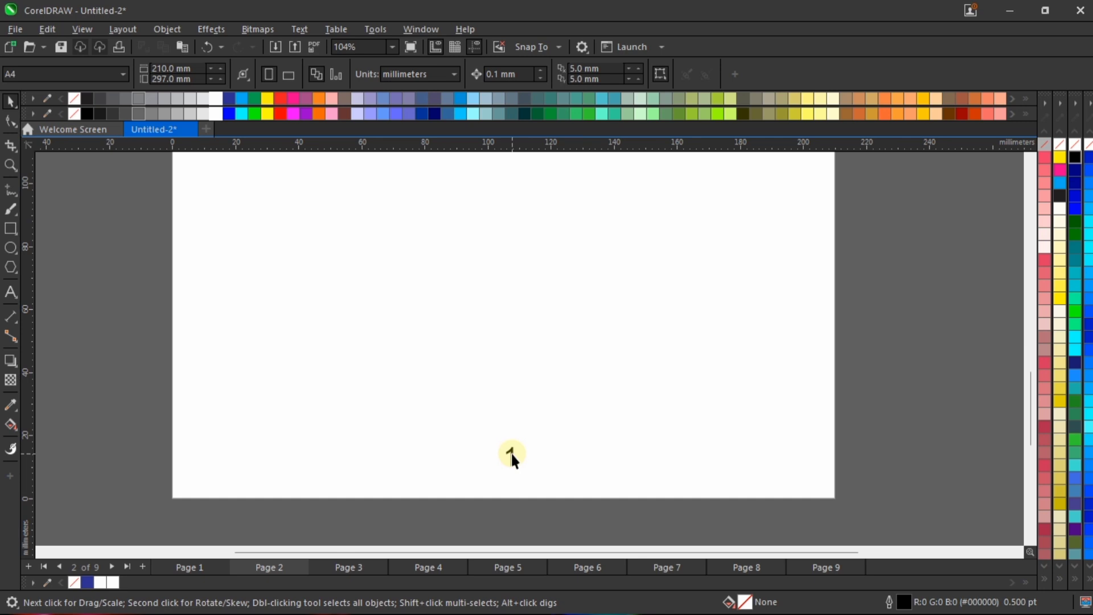
scroll(514, 471, "up", 2)
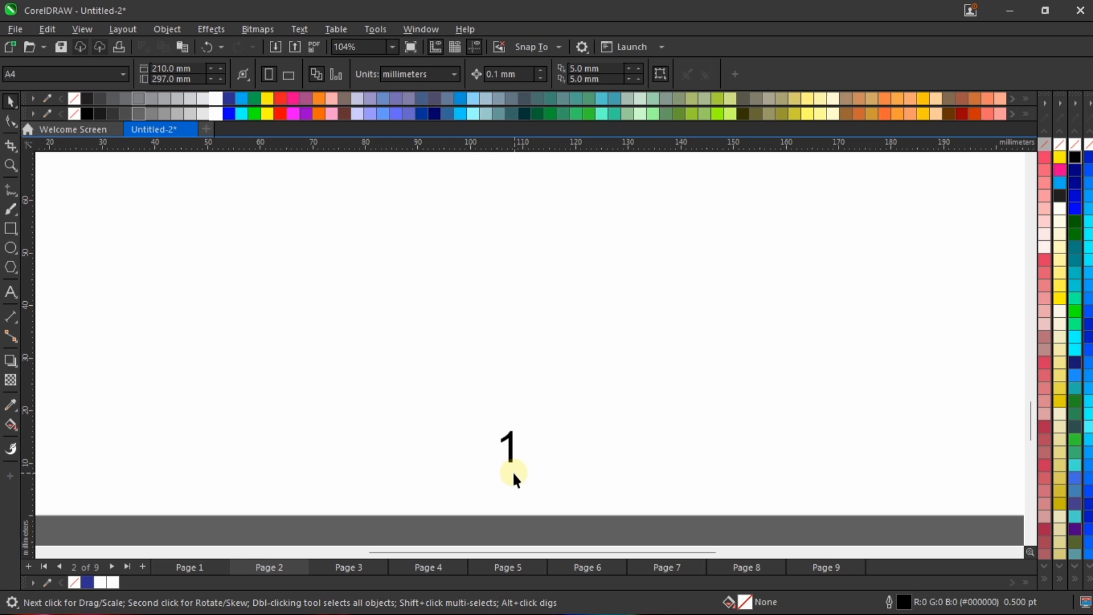
left_click(511, 439)
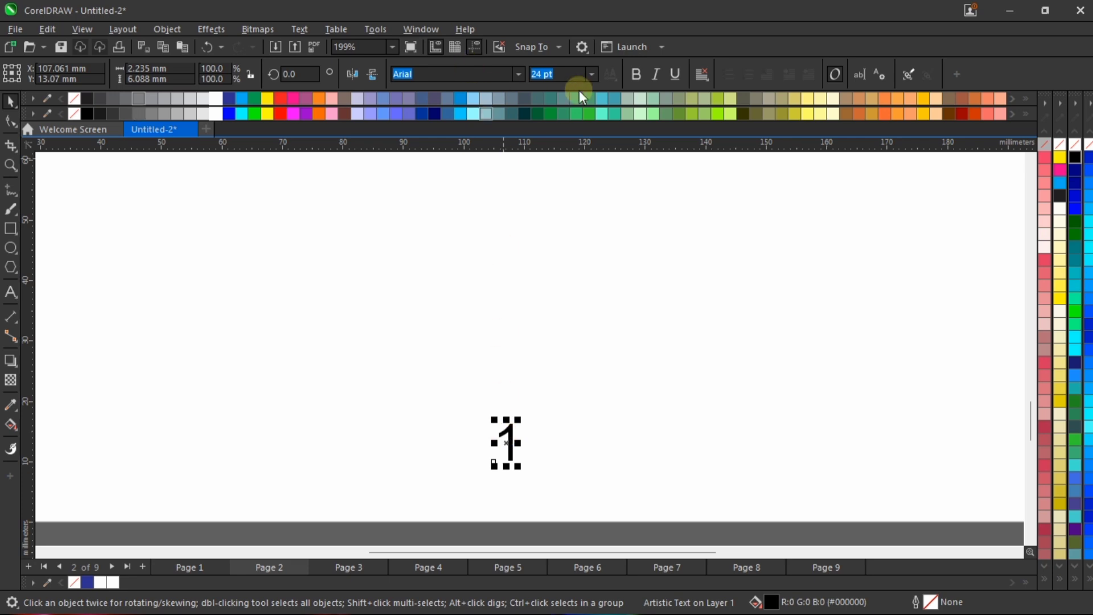
left_click(518, 74)
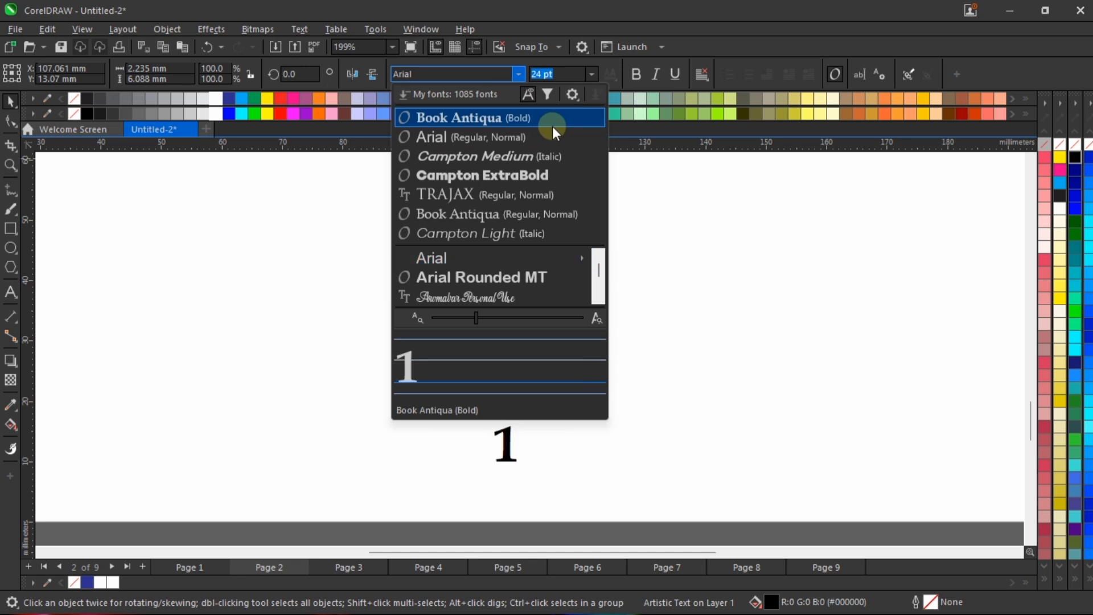
left_click(542, 175)
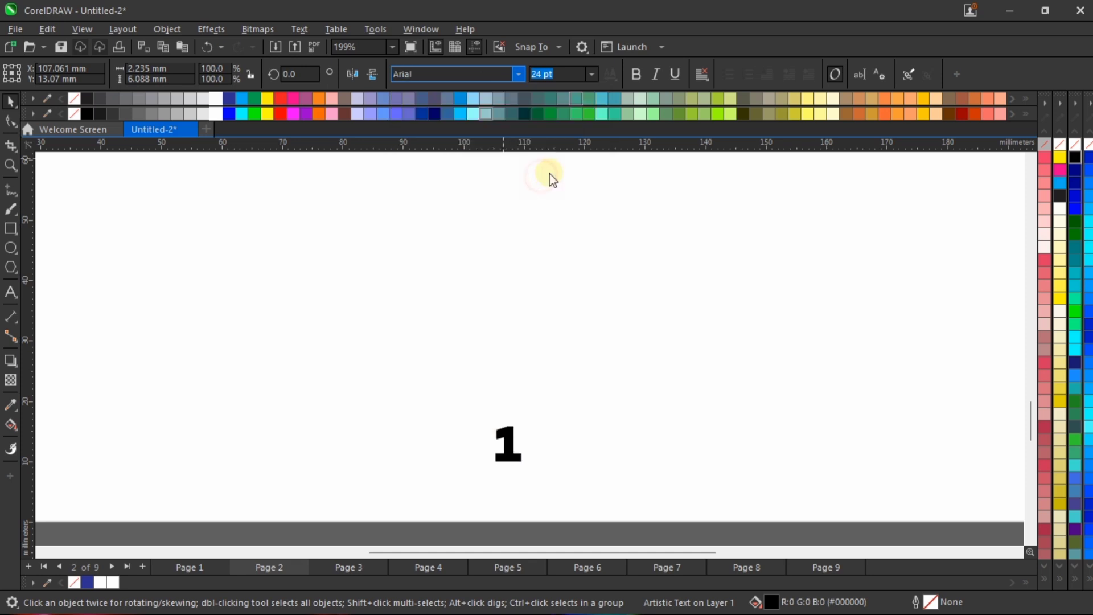
Check the font of the automatic page number at the foot of each page from page 2 through page 9.
scroll(490, 353, "down", 3)
scroll(509, 421, "up", 2)
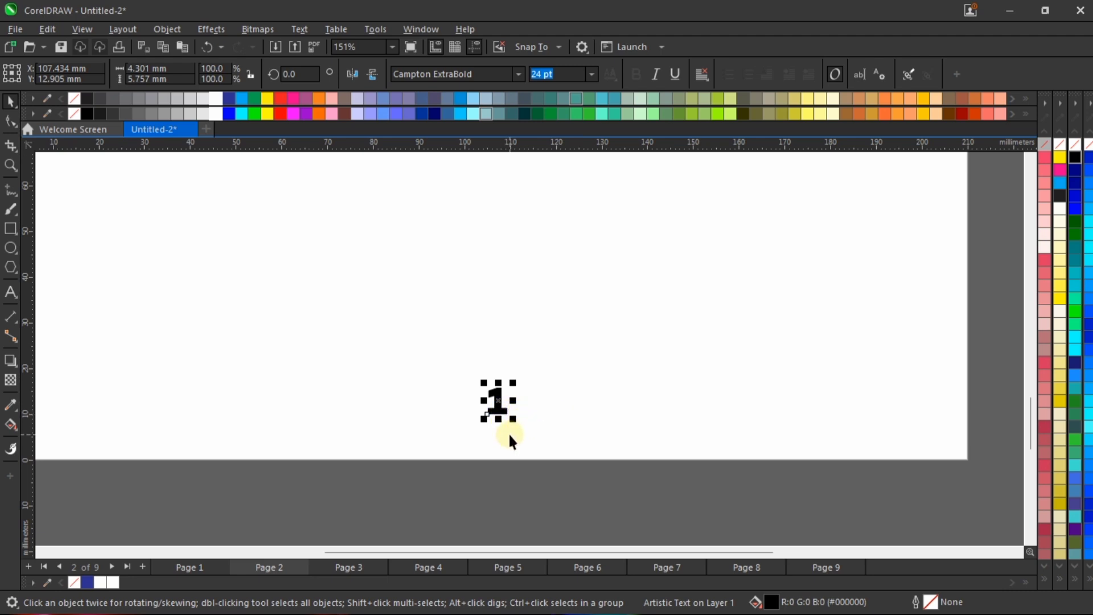
key("Page_Down")
key("Page_Down")
key("Page_Down")
key("Page_Down")
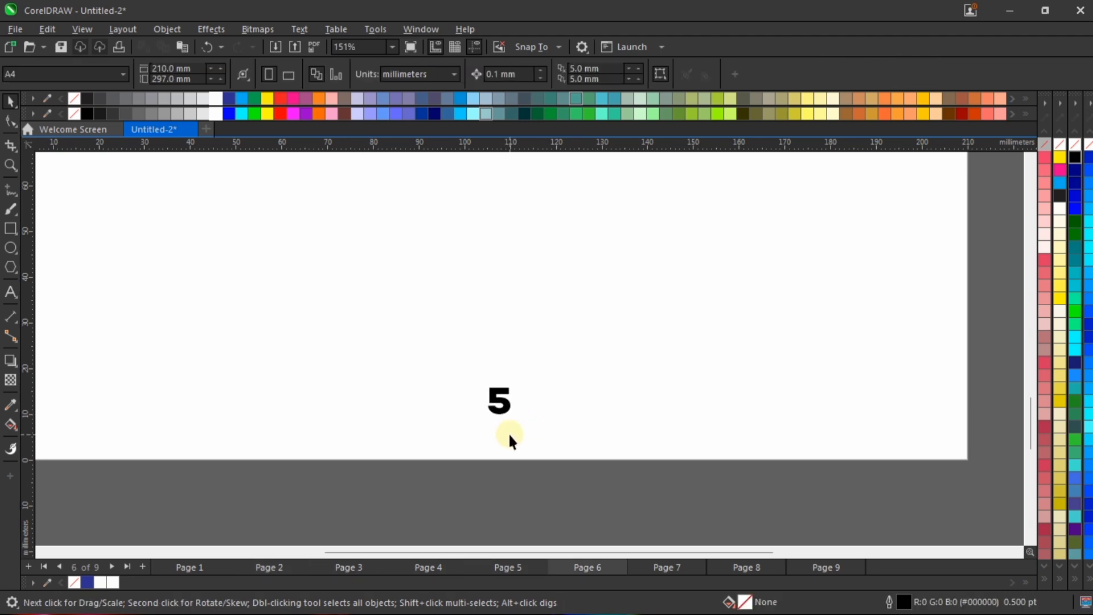
key("Page_Down")
key("Page_Down")
key("Page_Down")
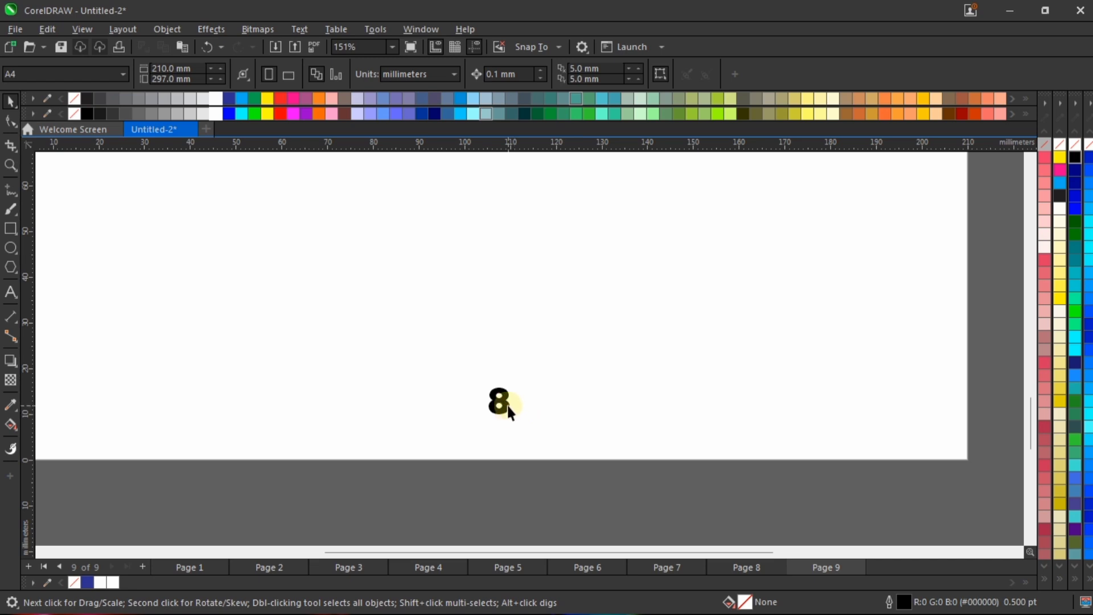
key("Page_Up")
key("Page_Up")
key("Page_Up")
key("Page_Up")
key("Page_Up")
key("Page_Up")
key("Page_Up")
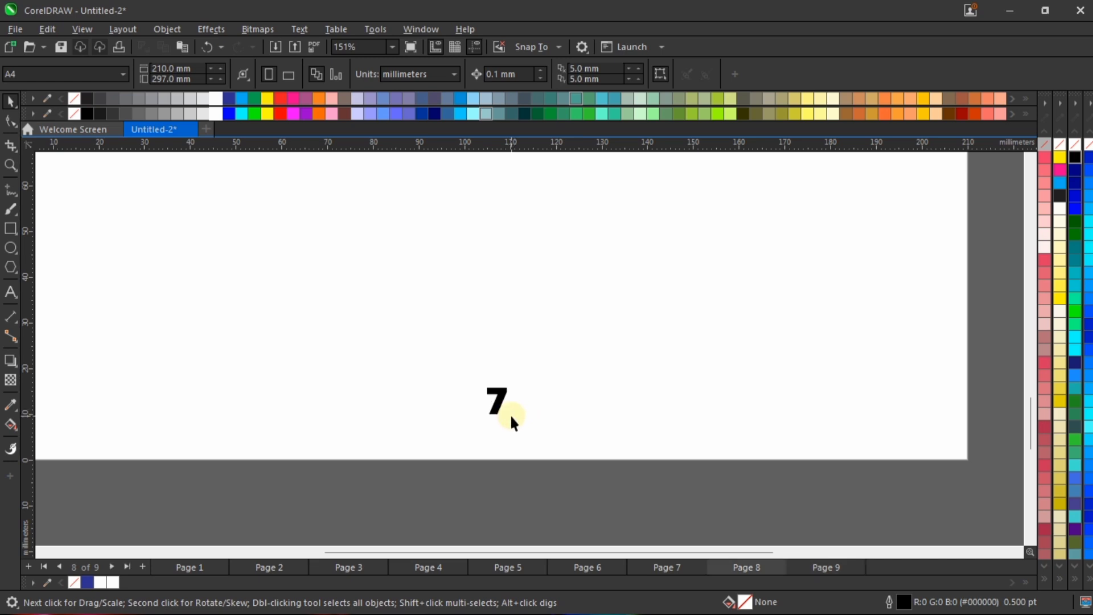
key("Page_Up")
Check the foot of the cover page for a number, and review the restyled numbering from page 2 to page 9.
scroll(518, 438, "down", 4)
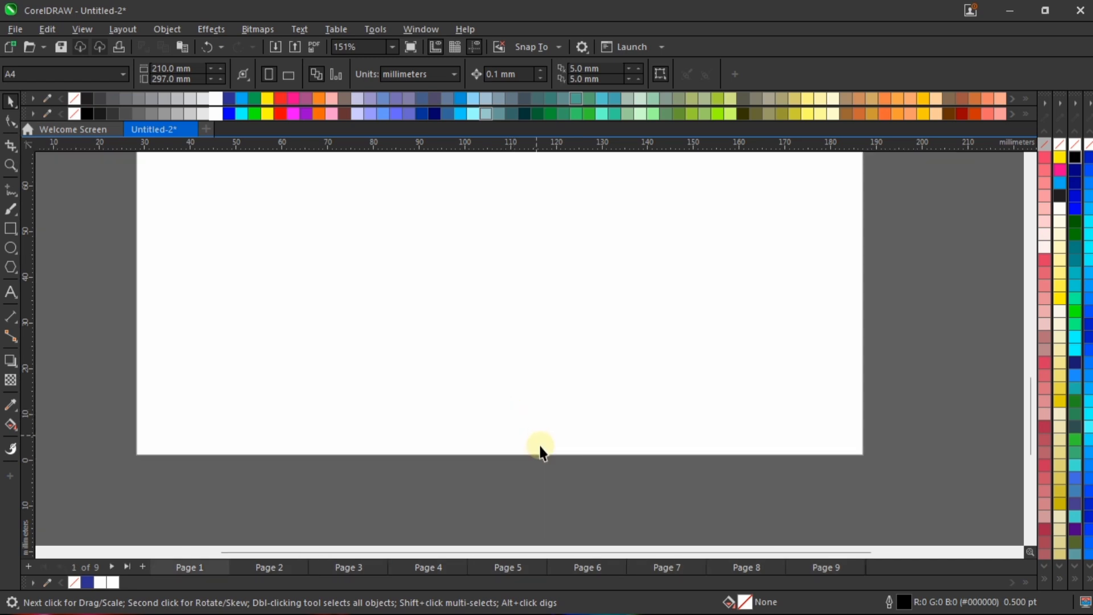
scroll(558, 416, "up", 2)
key("Page_Down")
scroll(557, 446, "up", 5)
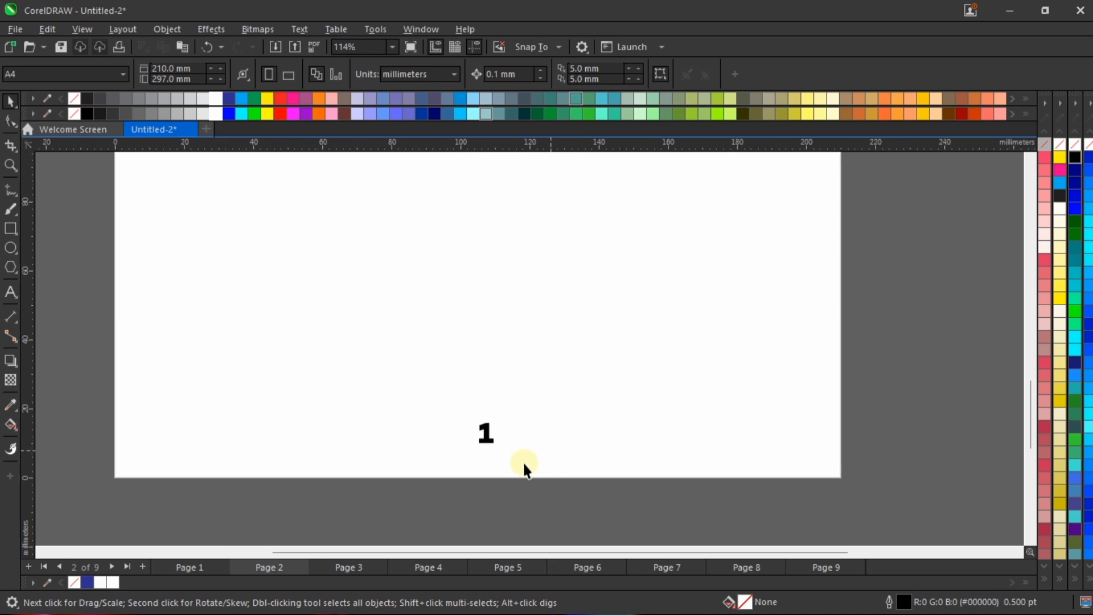
scroll(513, 464, "down", 3)
key("Page_Down")
key("Page_Down")
key("Page_Down")
key("Page_Down")
key("Page_Down")
key("Page_Down")
key("Page_Down")
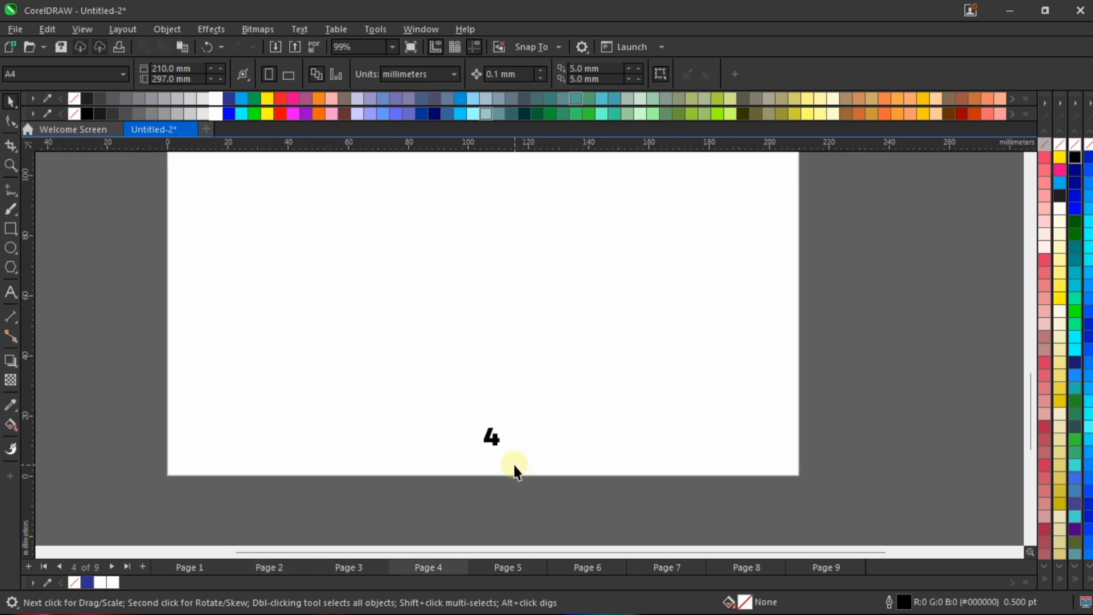
key("Page_Down")
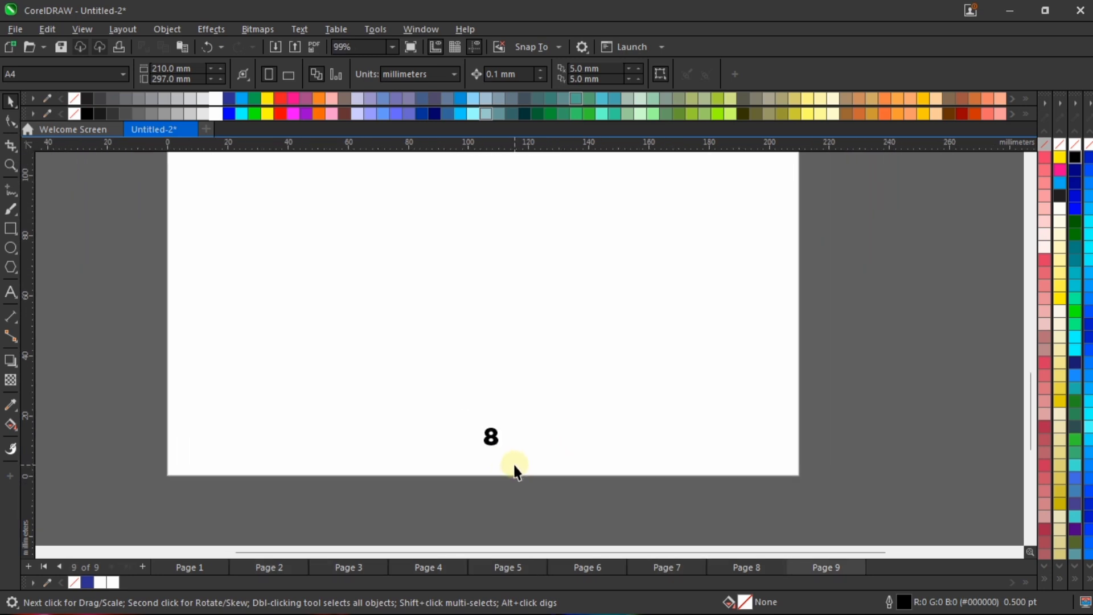
Move the automatic page number on page 2 to the lower-right corner of the page, at about X 189 mm.
left_click(269, 568)
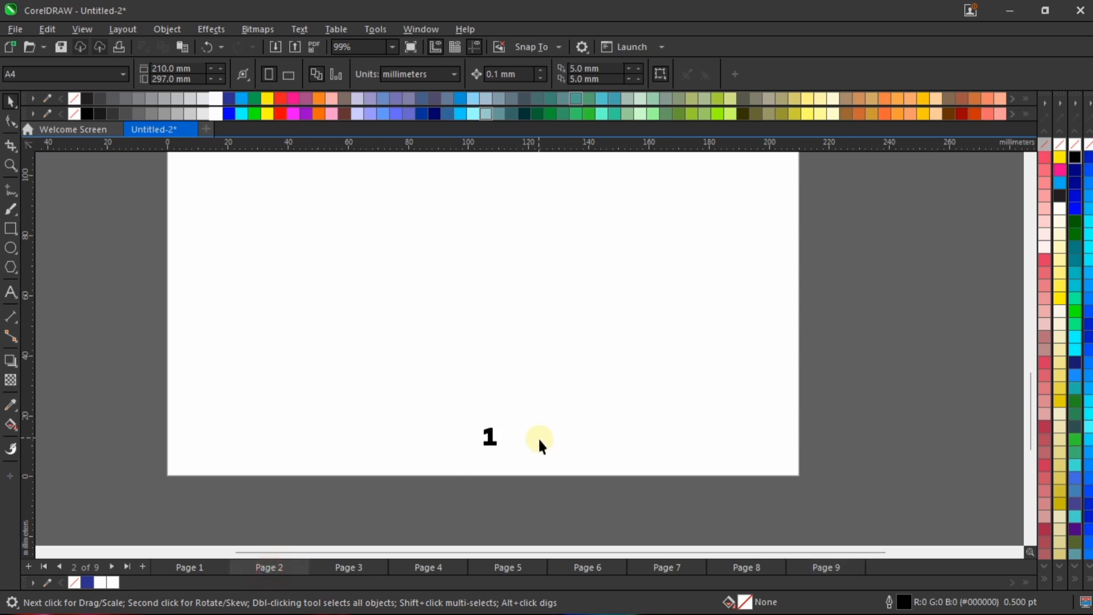
scroll(481, 450, "up", 2)
left_click(489, 434)
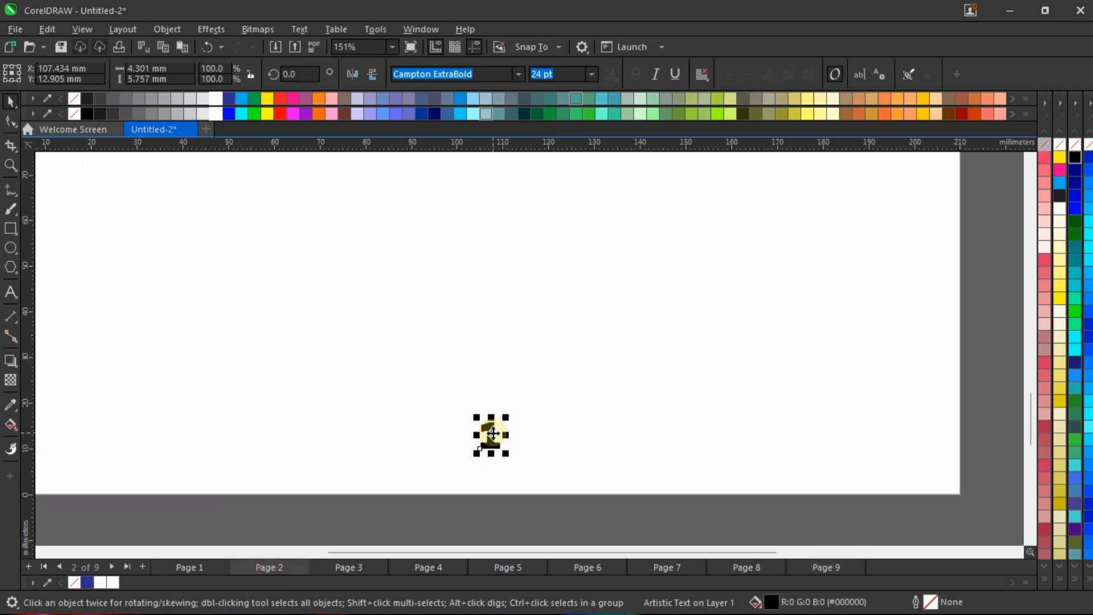
left_click_drag(491, 428, 864, 450)
scroll(681, 439, "down", 1)
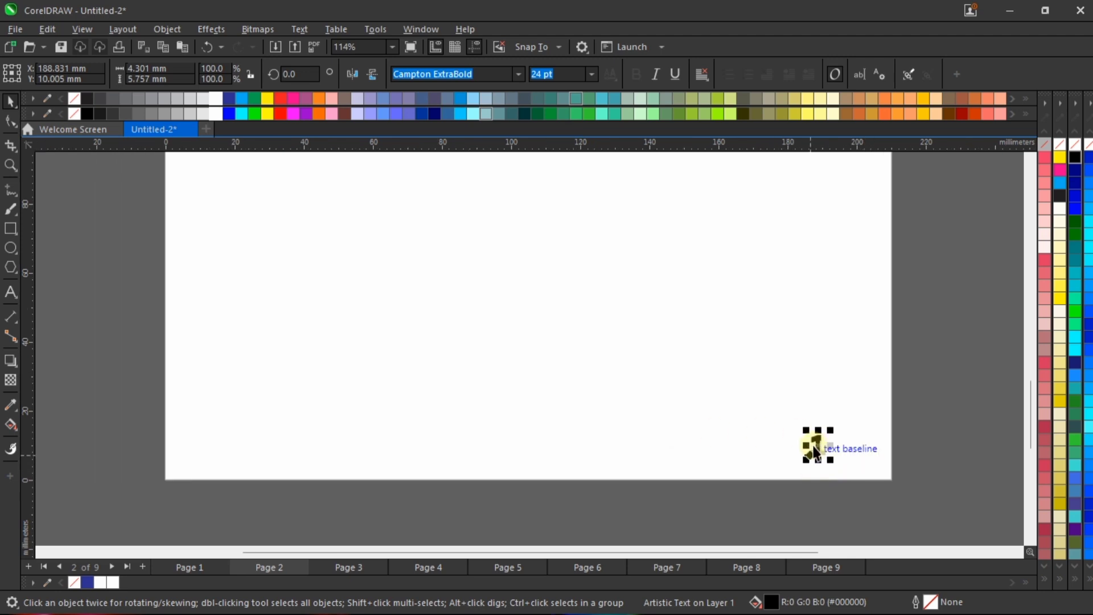
left_click_drag(819, 446, 819, 428)
Examine the page number's position in the lower-right corner on the pages after page 2, up to page 9.
left_click(357, 559)
key("Page_Down")
key("Page_Down")
key("Page_Down")
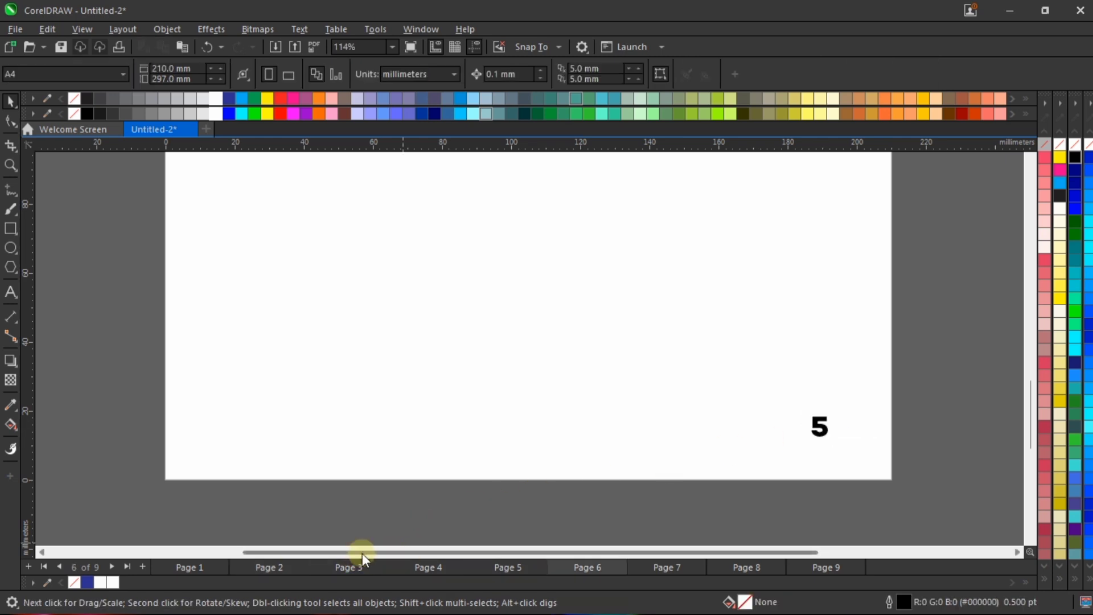
key("Page_Down")
key("Page_Down")
key("Page_Down")
scroll(809, 406, "up", 3)
scroll(805, 391, "down", 4)
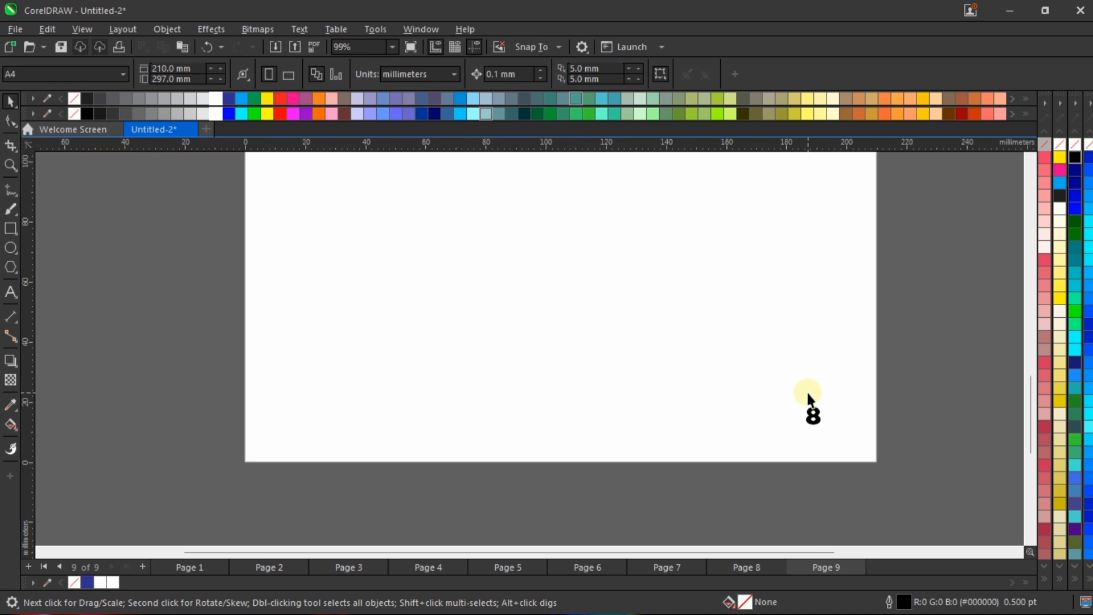
Move the automatic page number on page 2 to the page's lower-left corner, at about X 23 mm, Y 15 mm, and deselect it.
left_click(199, 567)
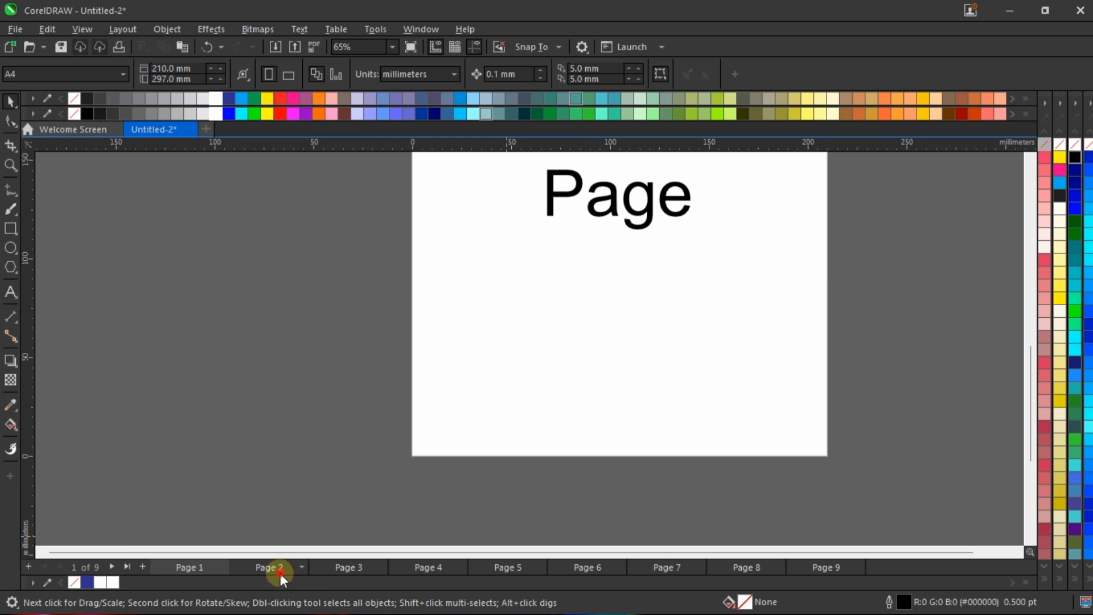
left_click(280, 572)
scroll(777, 422, "up", 1)
left_click_drag(790, 434, 282, 424)
scroll(302, 437, "up", 2)
left_click(283, 424)
scroll(287, 421, "down", 1)
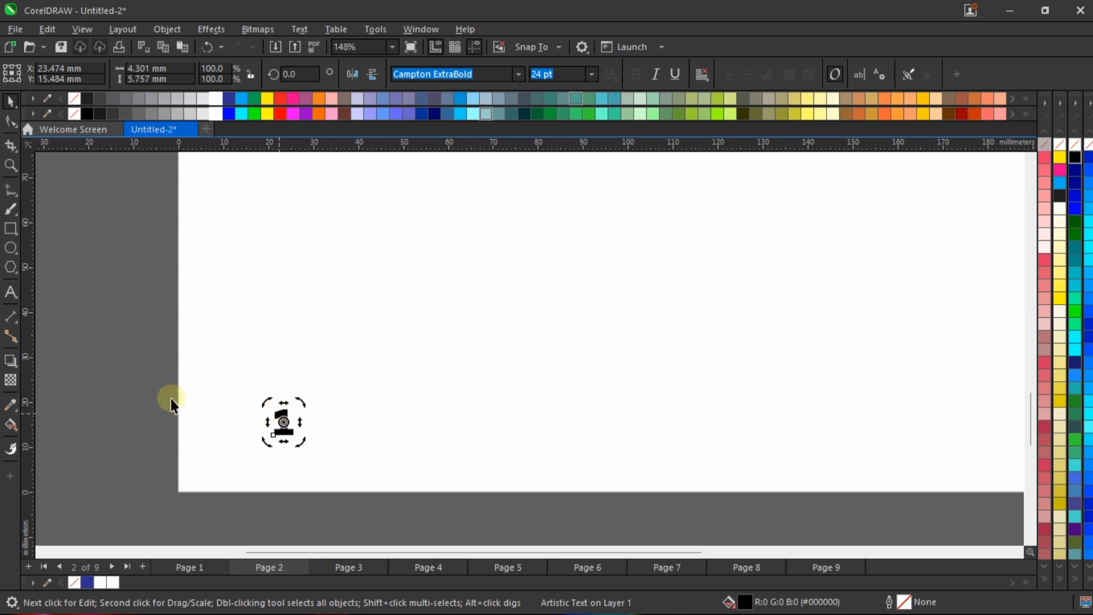
left_click(196, 391)
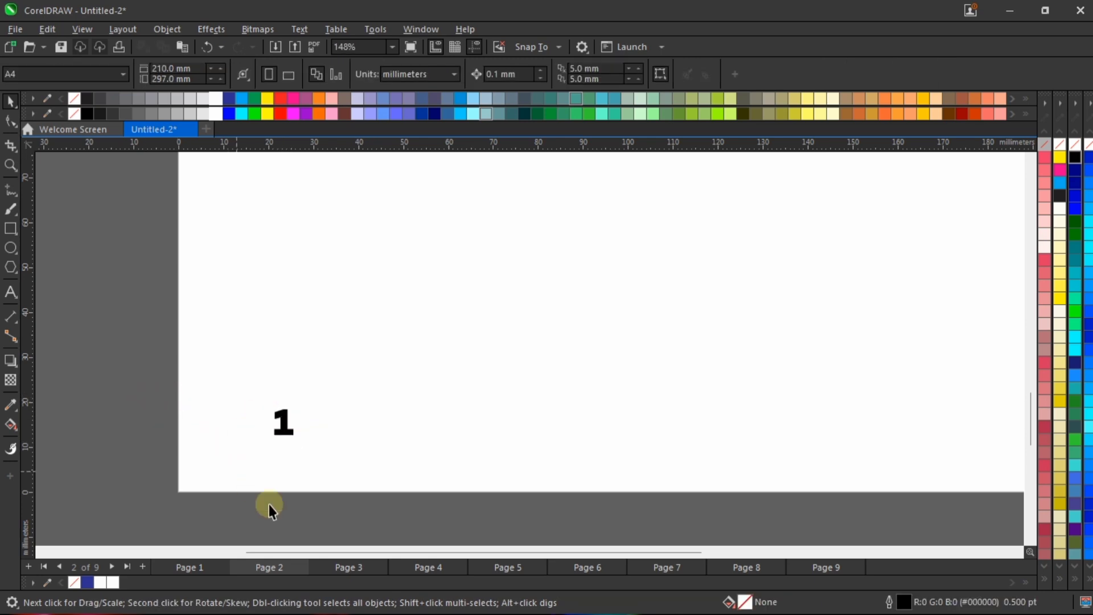
Examine the lower-left corner of pages 3 to 9 and of the cover page for the repositioned page number.
left_click(340, 565)
left_click(426, 566)
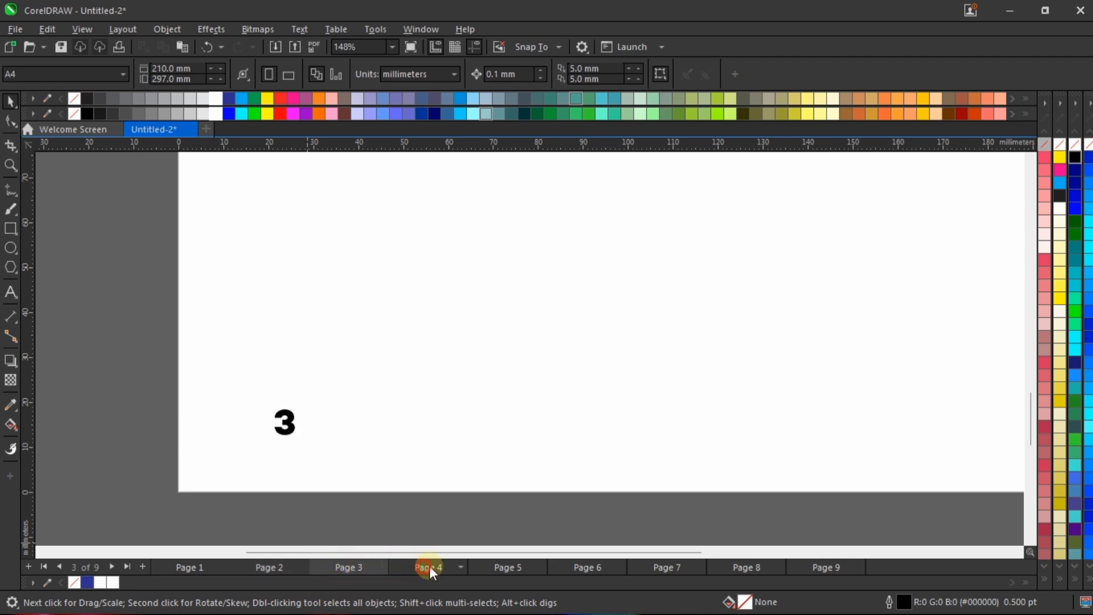
left_click(511, 565)
left_click(601, 564)
left_click(662, 565)
left_click(746, 569)
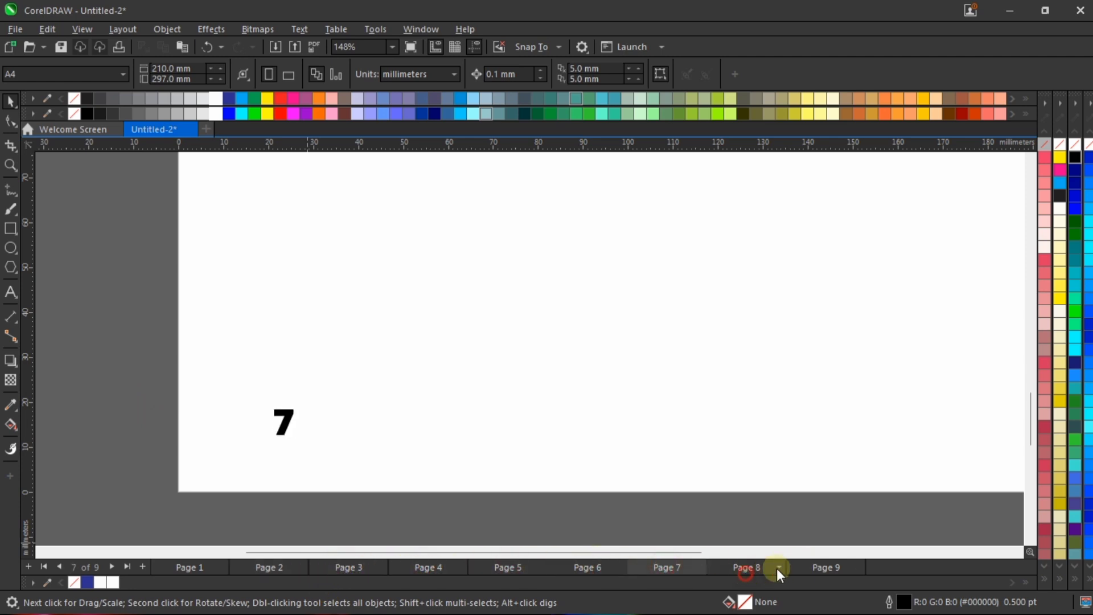
left_click(816, 566)
left_click(196, 568)
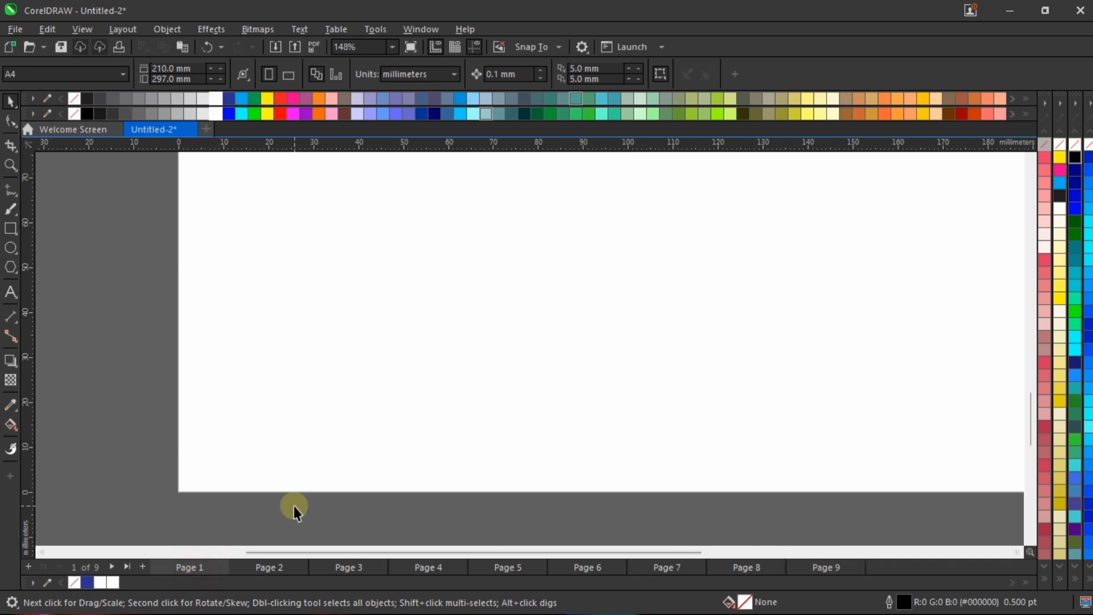
scroll(301, 501, "down", 2)
scroll(292, 476, "up", 3)
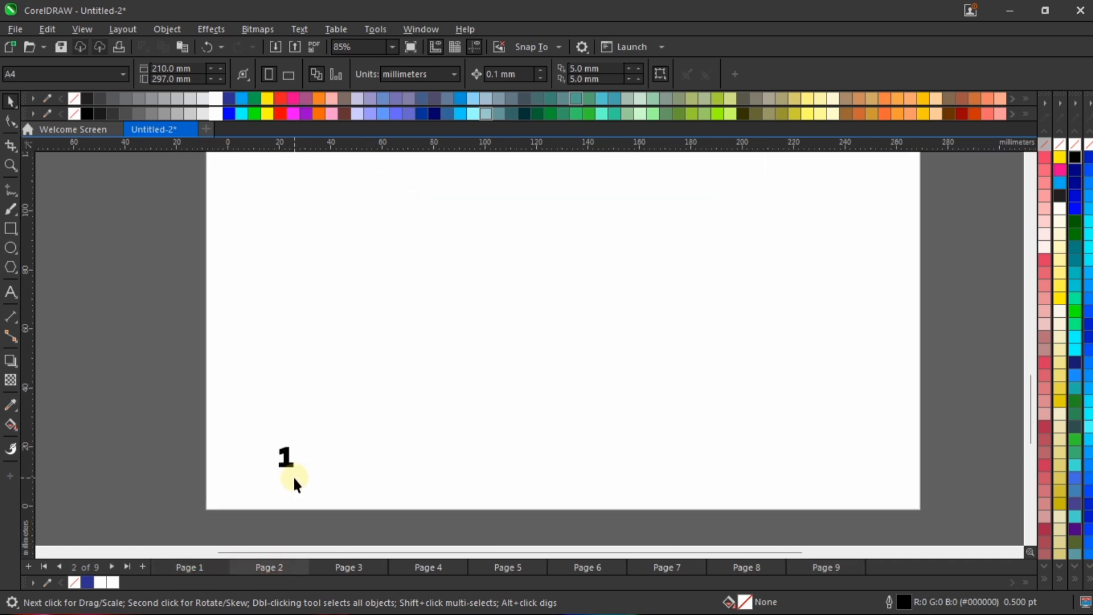
Move the automatic page number on page 2 to just below the letter A, at about X 112 mm, Y 87 mm, and deselect it.
scroll(293, 476, "down", 7)
scroll(290, 469, "up", 1)
scroll(289, 469, "down", 2)
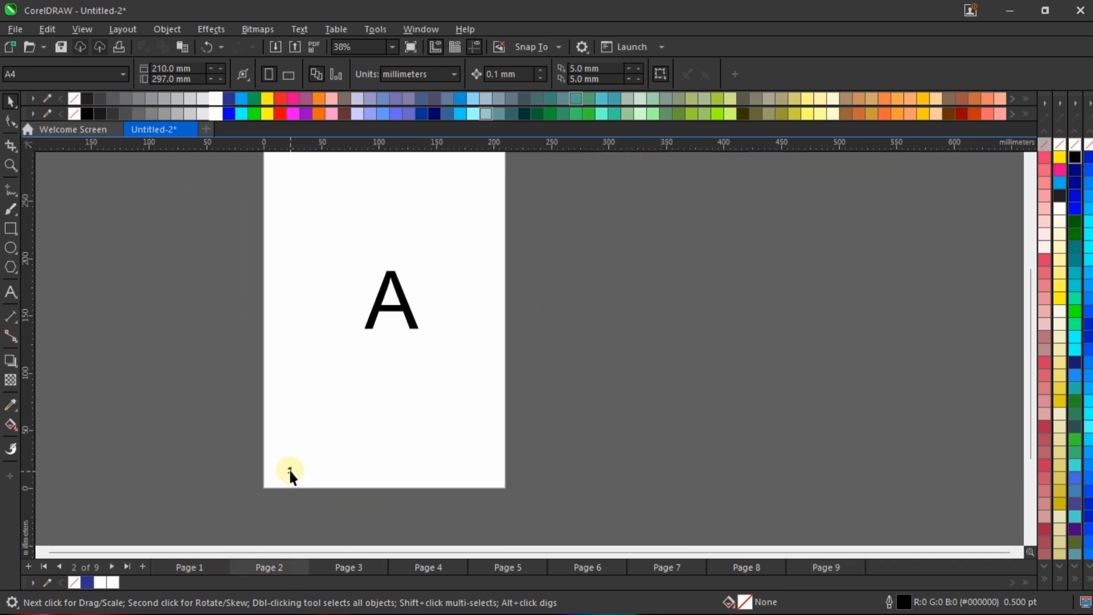
scroll(289, 469, "up", 3)
left_click_drag(291, 470, 444, 349)
scroll(462, 449, "down", 2)
scroll(459, 372, "up", 4)
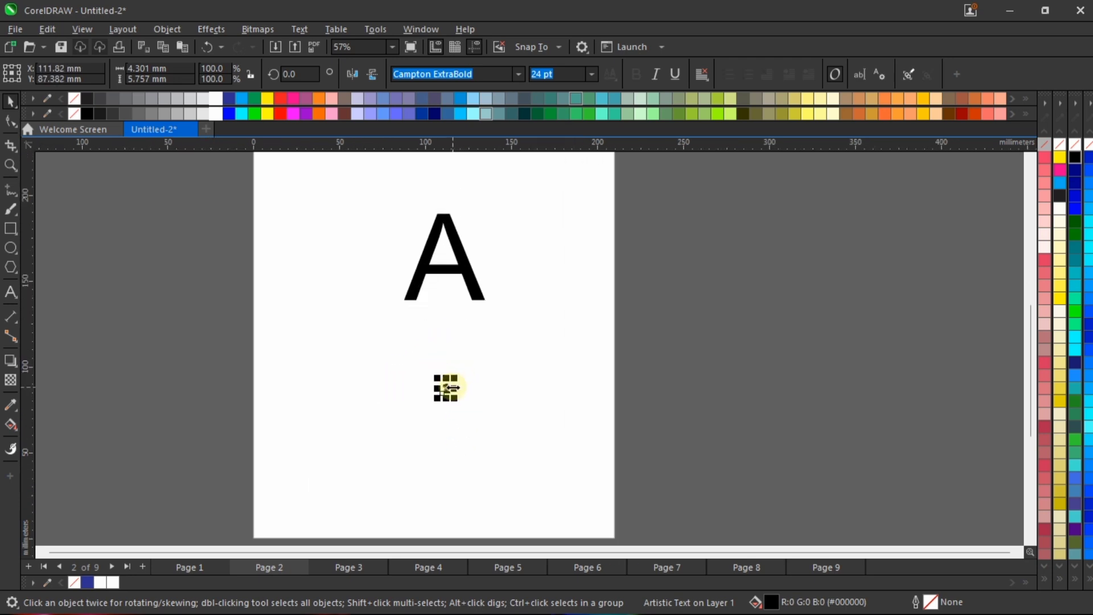
scroll(454, 398, "down", 2)
left_click(686, 362)
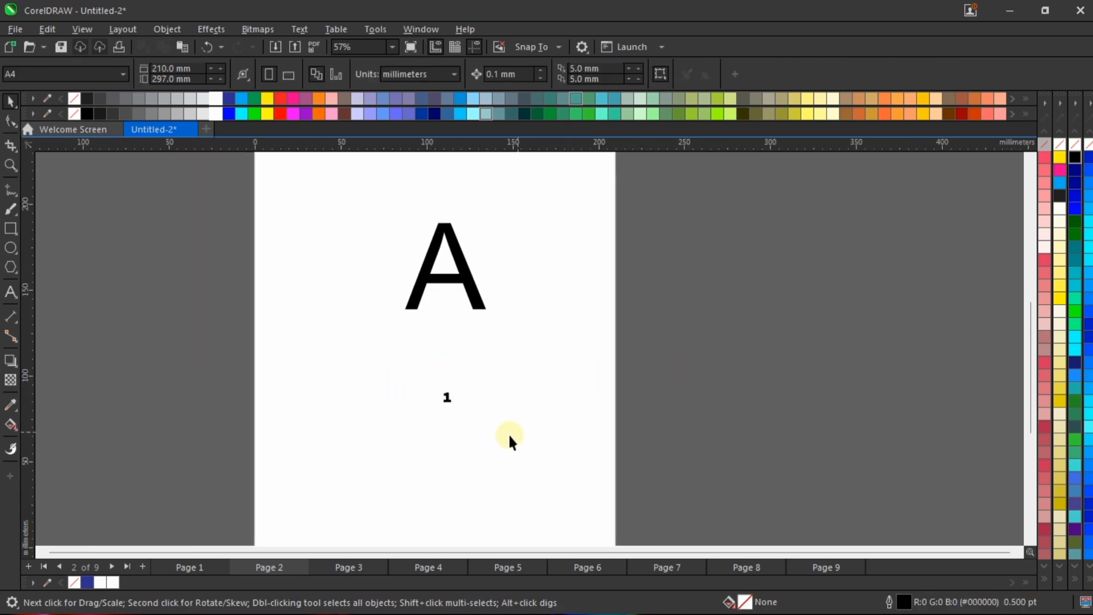
Compare the page number with the letter above it on pages 2 to 5, and look at the cover page for a number.
scroll(463, 227, "up", 3)
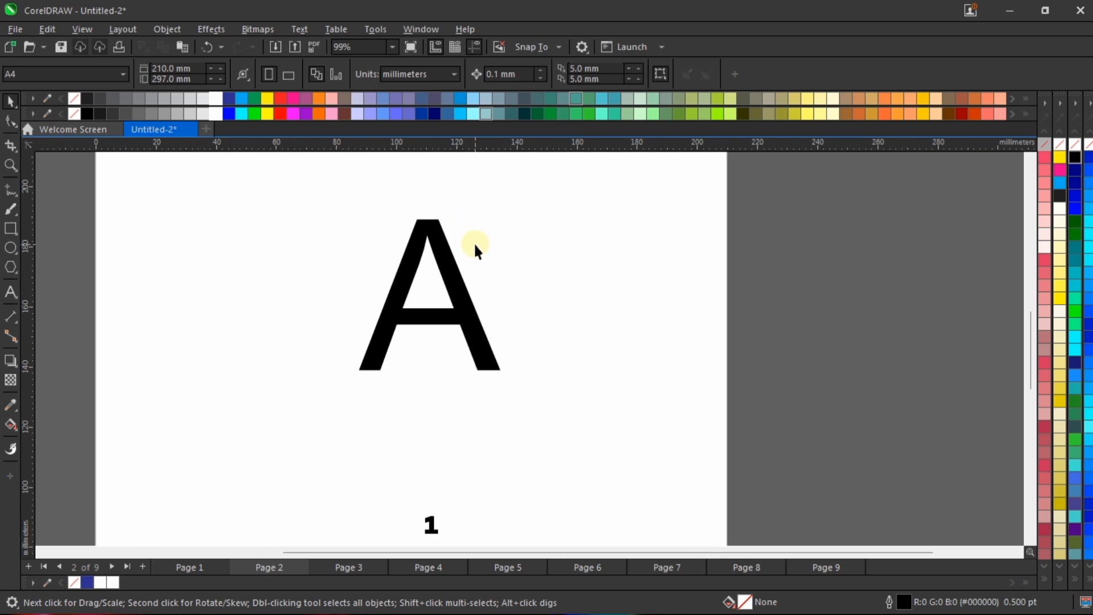
scroll(474, 241, "down", 1)
left_click(442, 457)
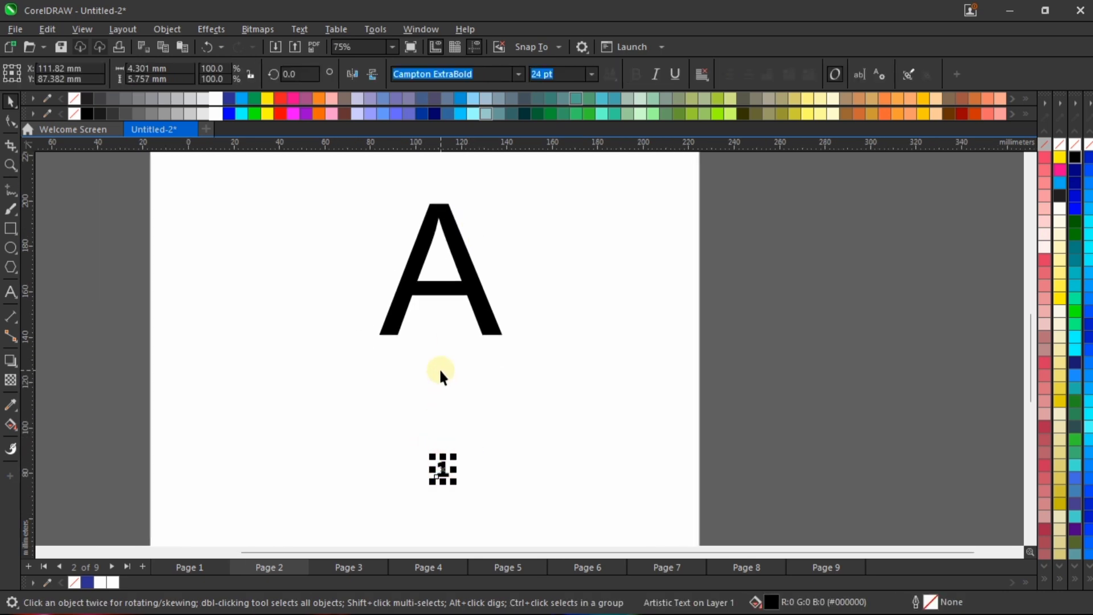
scroll(441, 373, "up", 1)
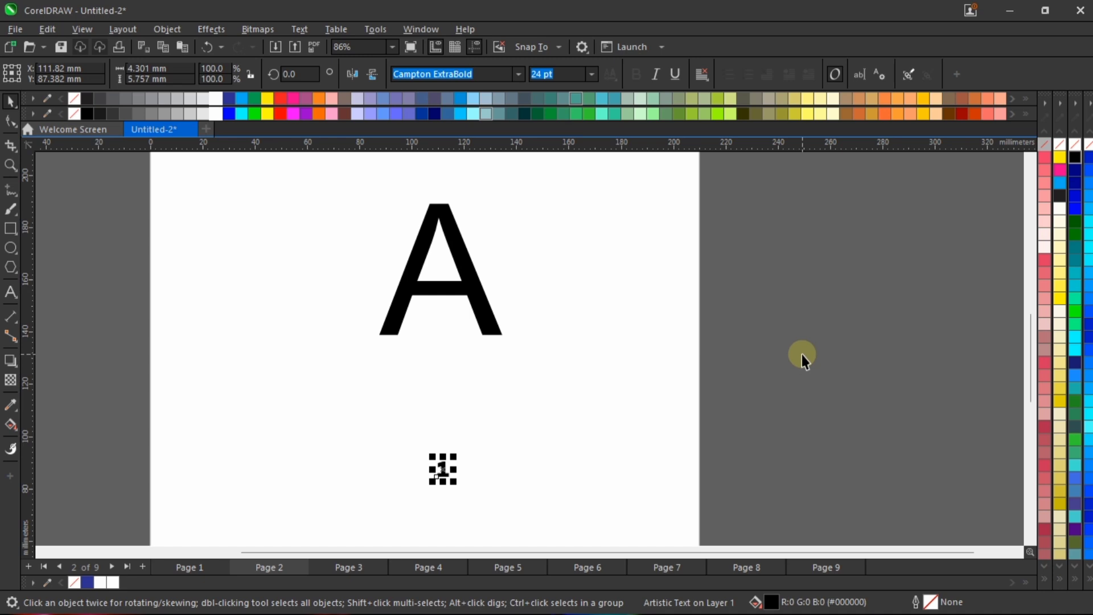
left_click(804, 355)
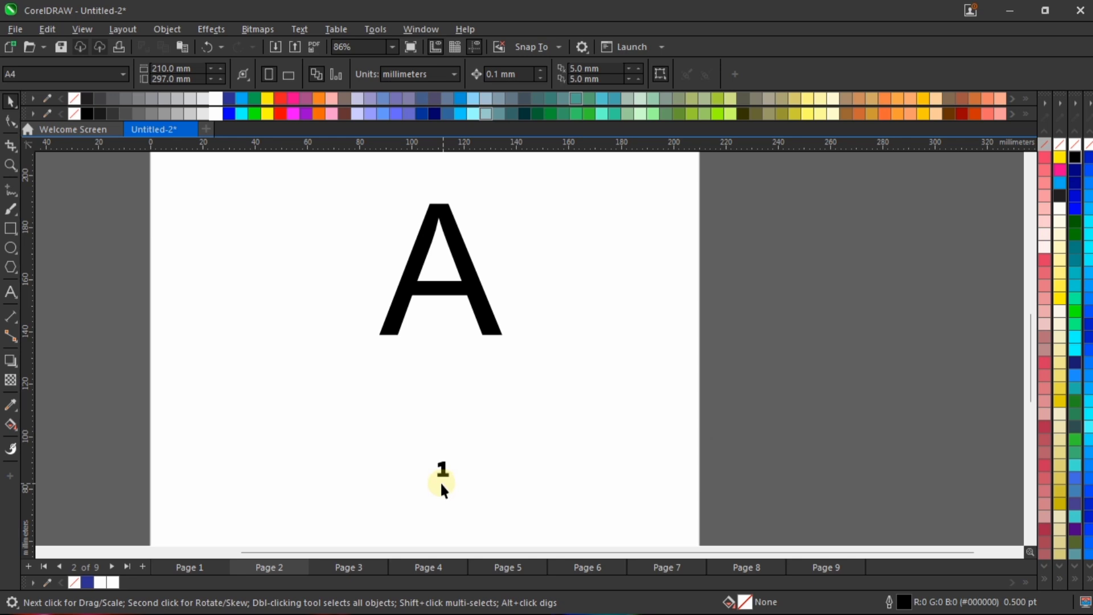
left_click(345, 570)
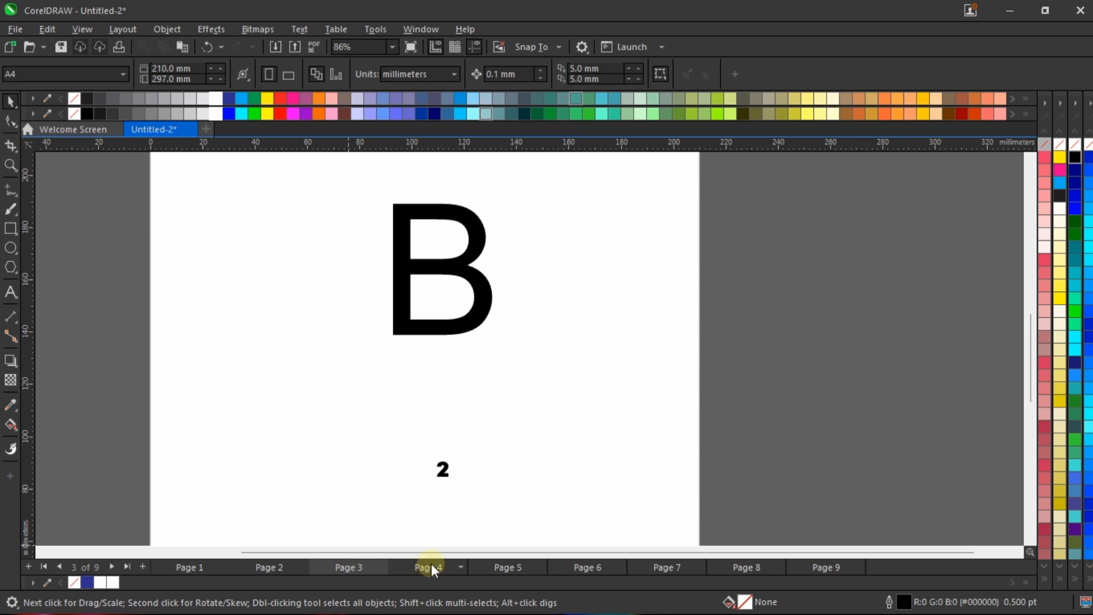
left_click(447, 564)
left_click(502, 565)
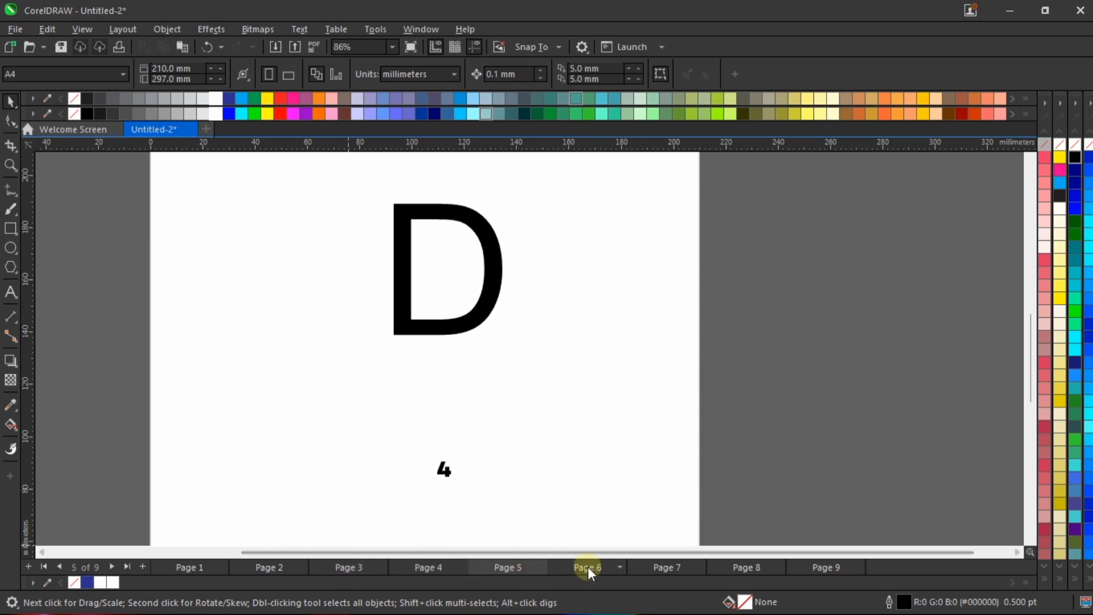
left_click(254, 569)
left_click(210, 568)
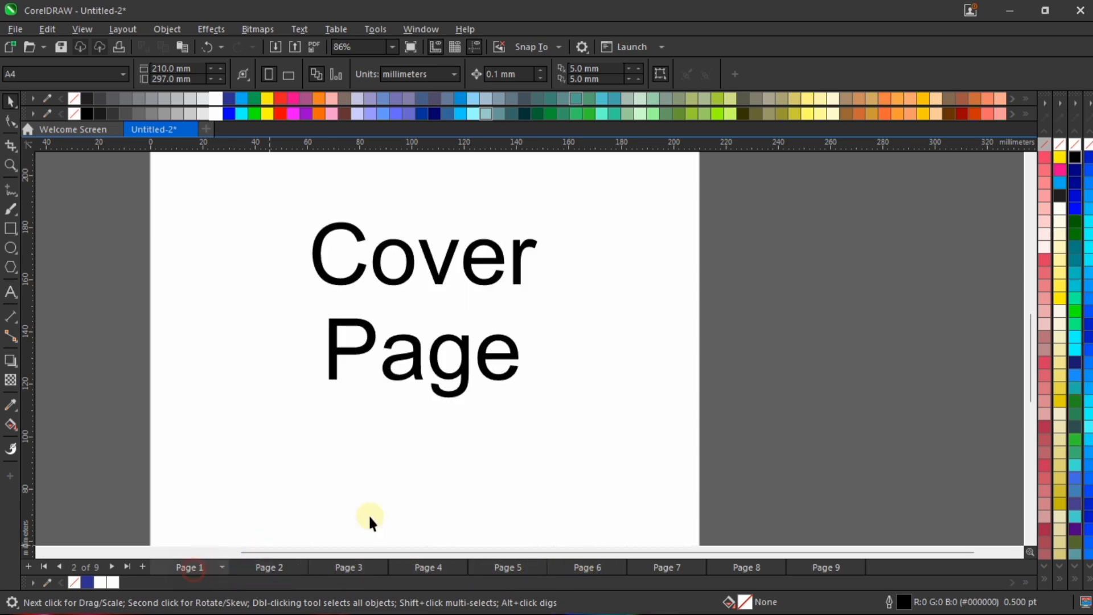
Move the page number on page 2 toward the right edge, at about X 183 mm, Y 90 mm, and check its position on pages 3 to 9.
left_click(267, 569)
left_click_drag(443, 470, 629, 464)
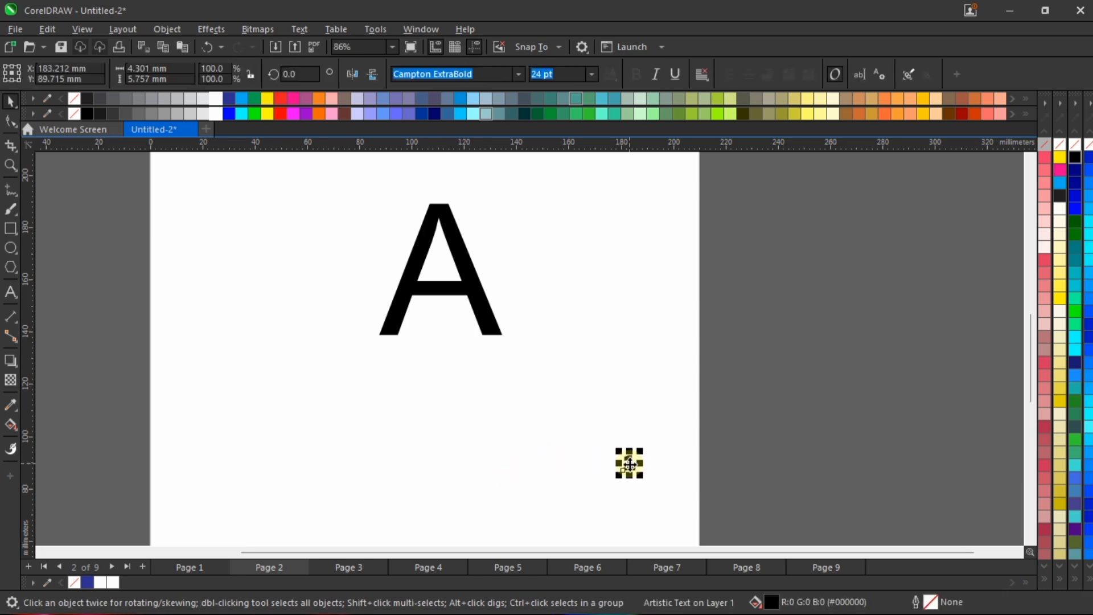
left_click(361, 567)
left_click(440, 567)
left_click(535, 566)
left_click(584, 567)
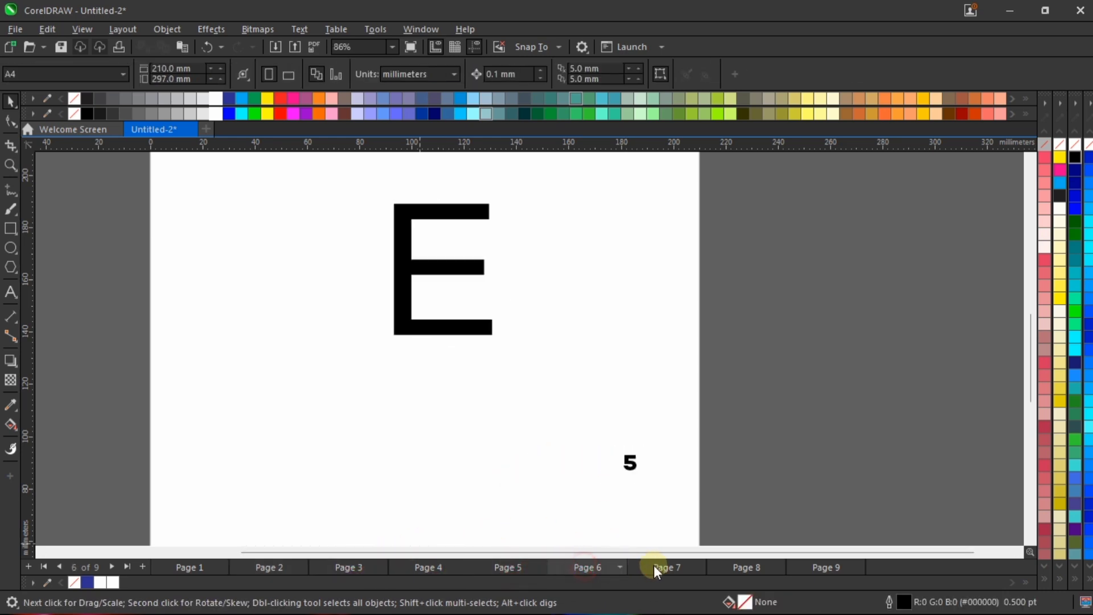
left_click(677, 567)
left_click(751, 566)
left_click(816, 567)
scroll(647, 395, "down", 2)
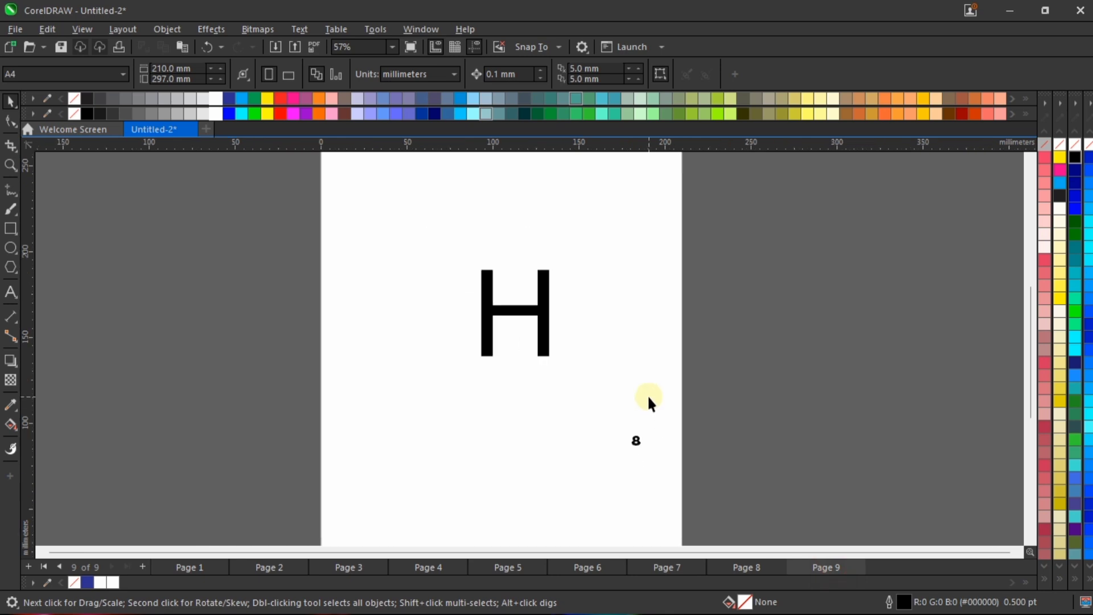
Move the automatic page number on page 2 to the bottom centre of the page, at about X 106 mm, Y 21 mm.
left_click(255, 564)
scroll(417, 388, "down", 2)
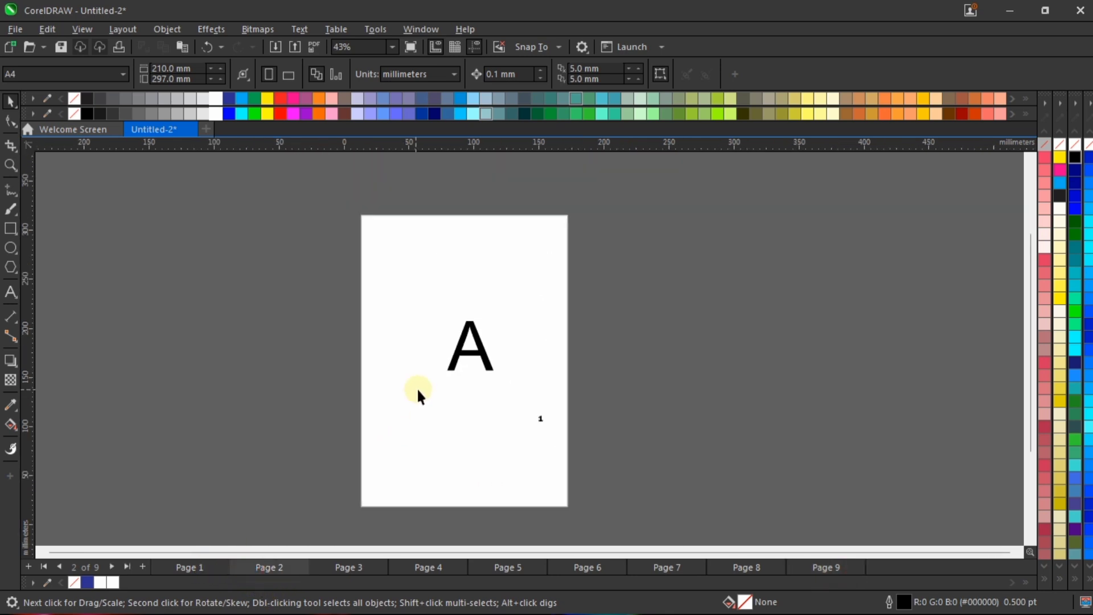
scroll(559, 425, "up", 1)
left_click_drag(505, 436, 451, 435)
scroll(435, 512, "up", 3)
scroll(434, 520, "up", 2)
scroll(445, 420, "down", 2)
scroll(459, 473, "up", 2)
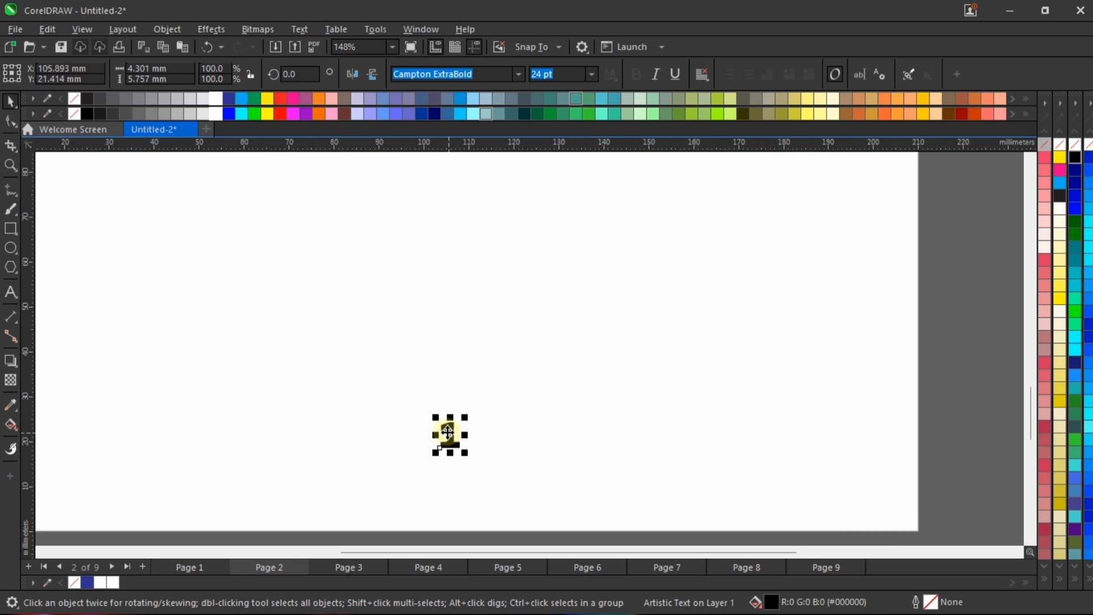
Set the automatic page number on page 2 to 11 pt and check its size on pages 3 to 7.
scroll(450, 436, "down", 3)
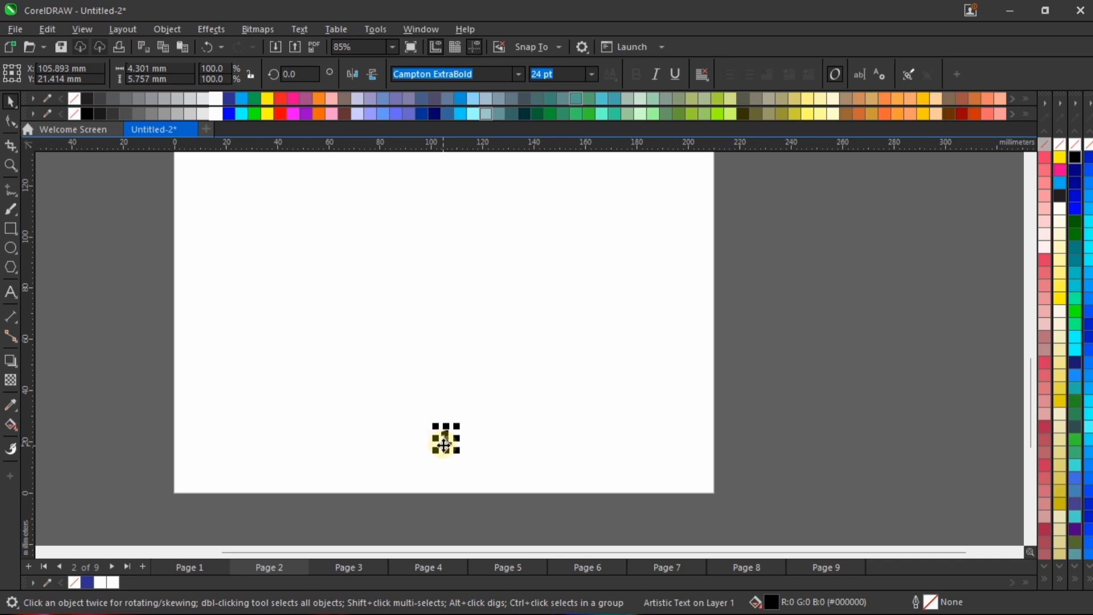
left_click(839, 439)
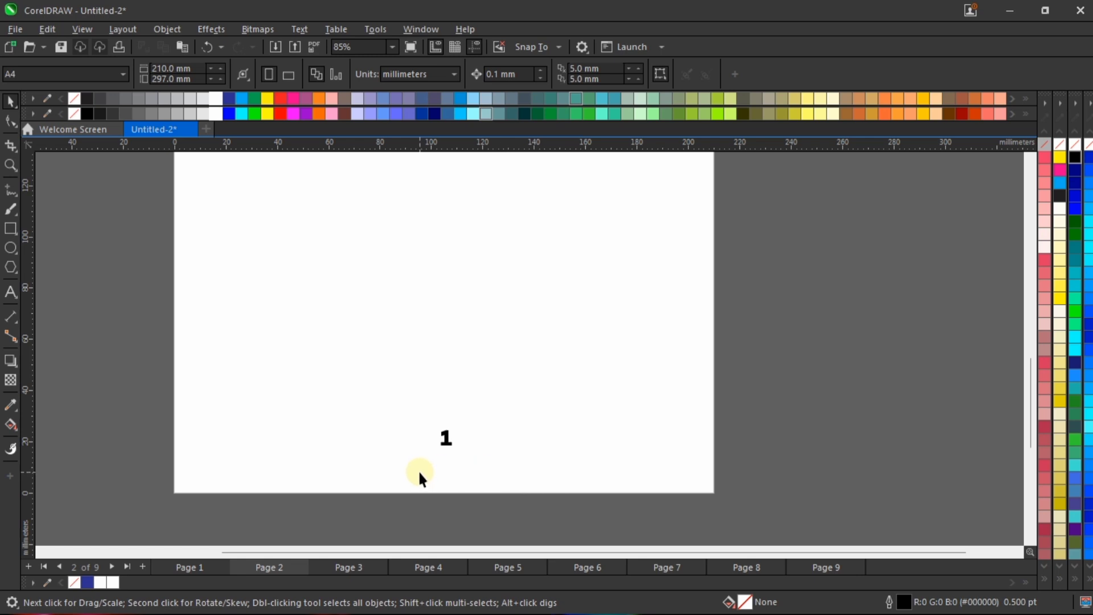
scroll(432, 438, "up", 2)
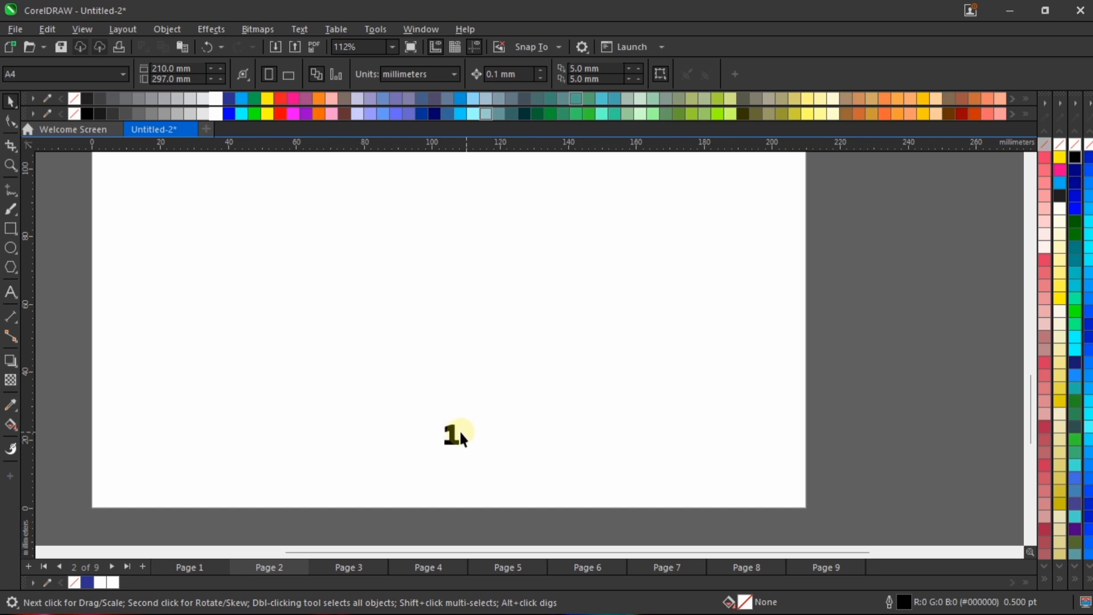
scroll(459, 438, "up", 2)
left_click(449, 431)
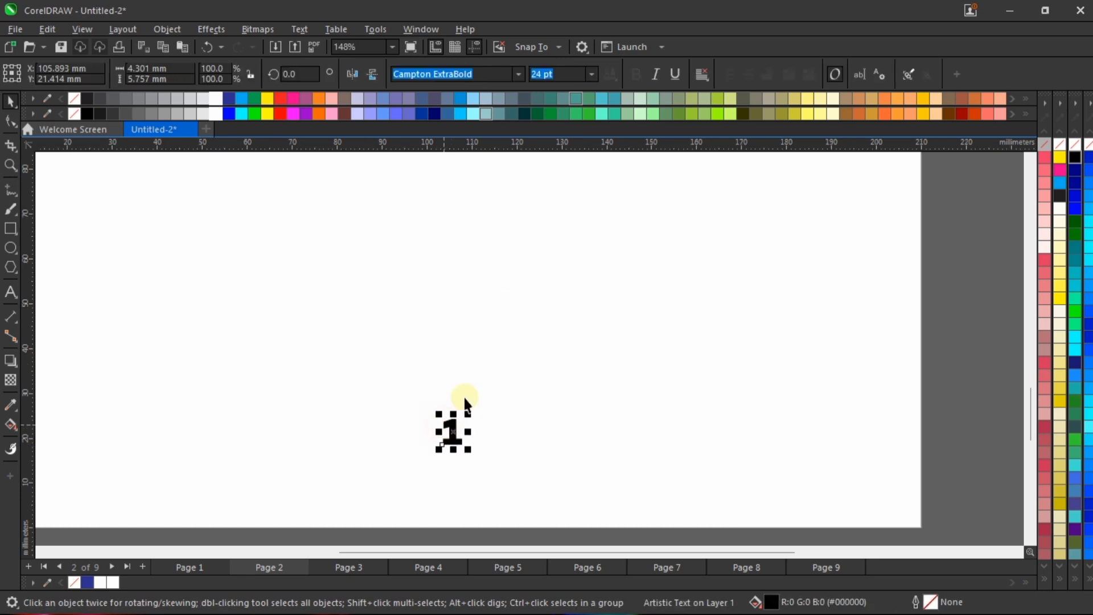
left_click(591, 74)
left_click(568, 162)
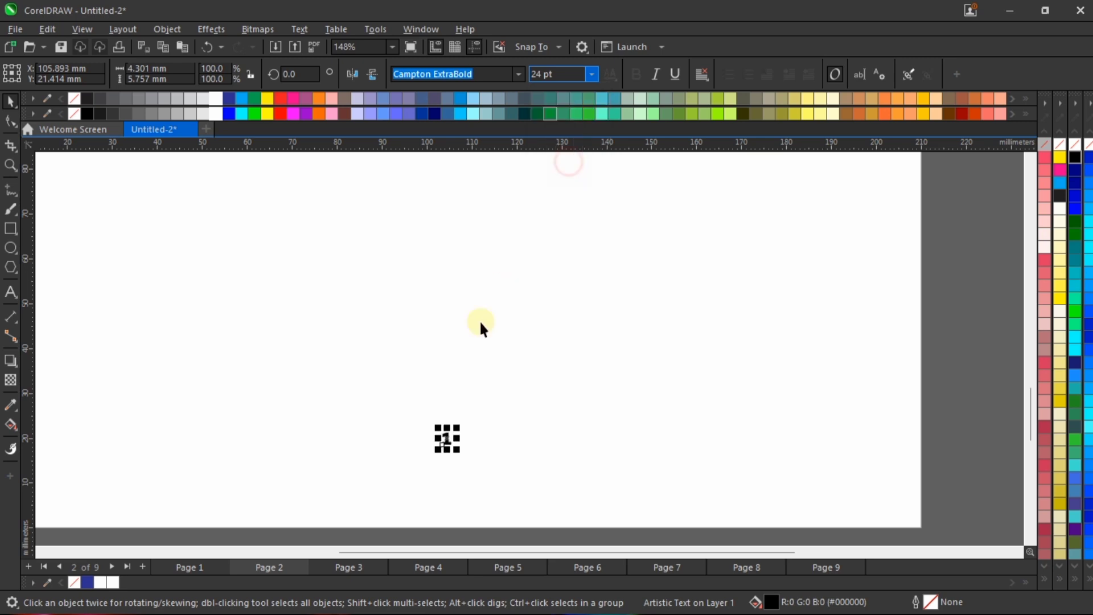
scroll(442, 468, "up", 4)
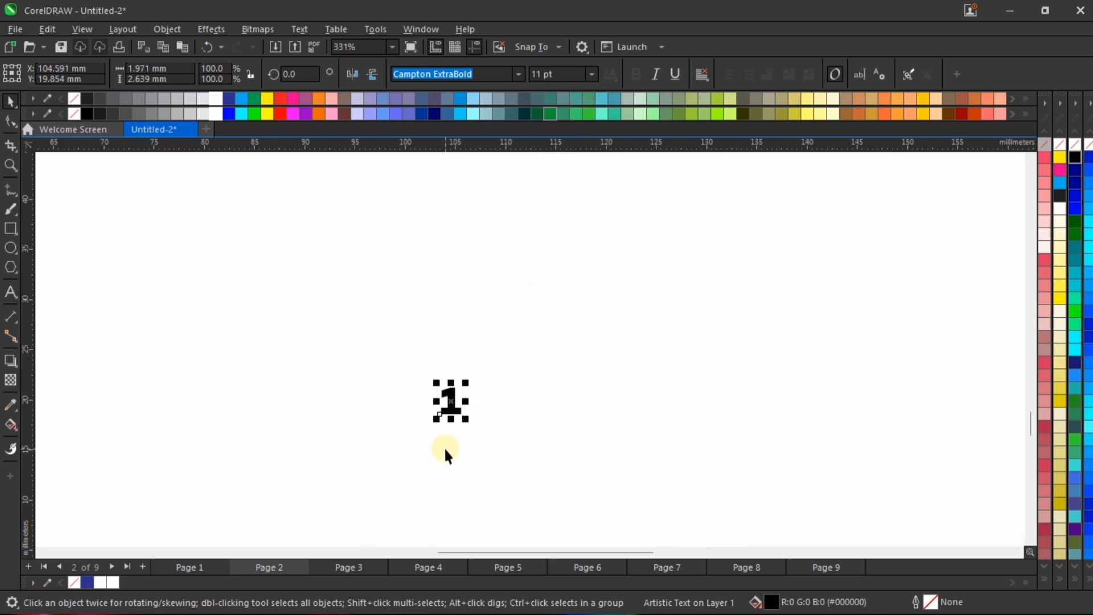
key("Page_Down")
key("Page_Down")
key("Page_Down")
key("Page_Down")
key("Page_Down")
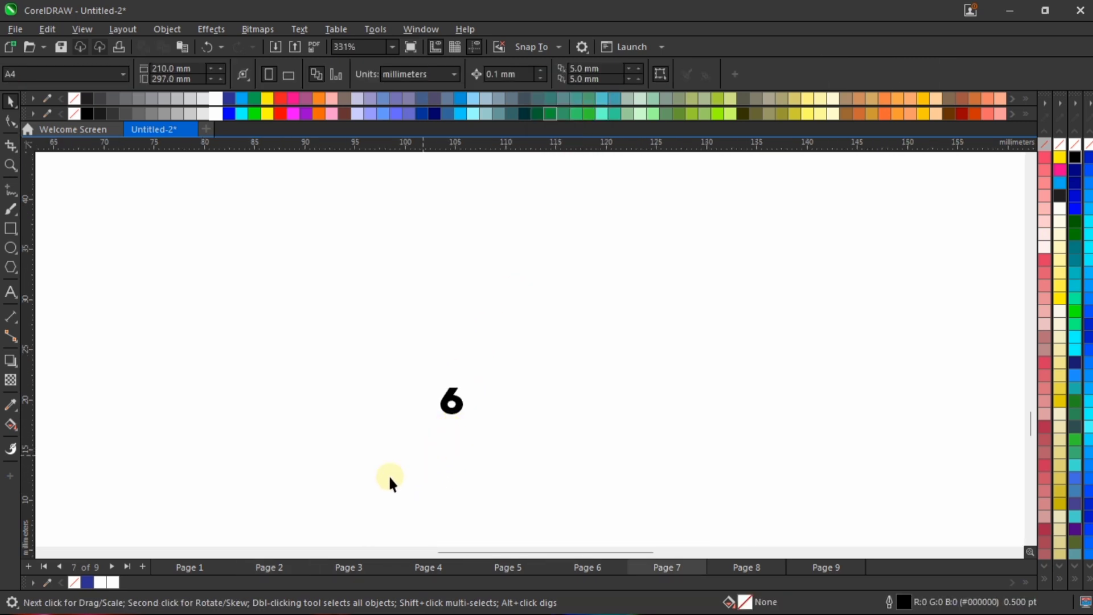
Change the font of the automatic page number on page 2 to Book Antiqua Bold.
left_click(254, 566)
left_click(449, 399)
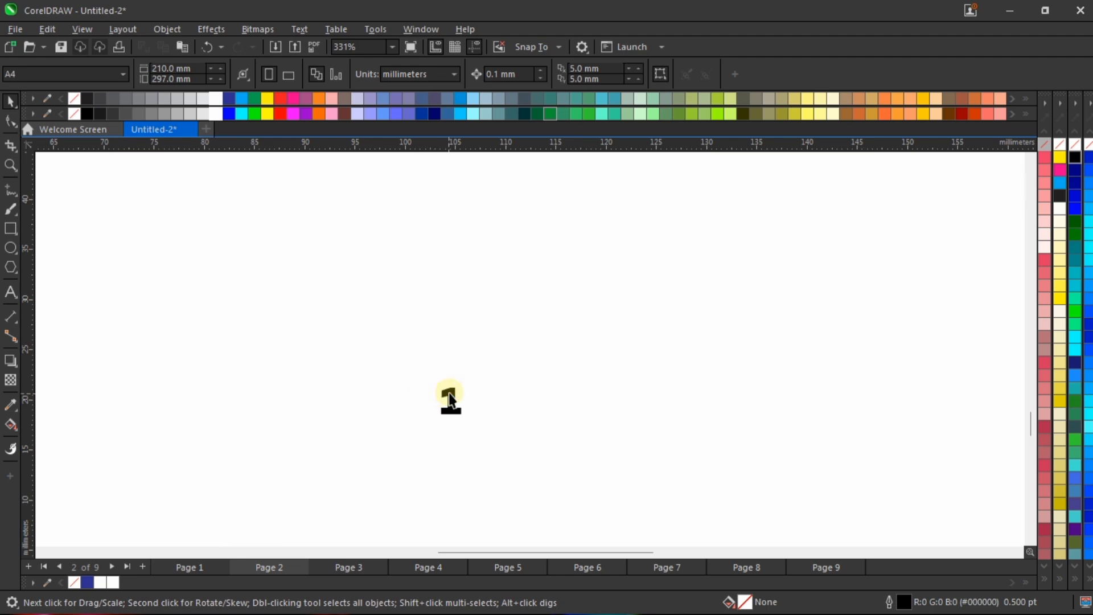
left_click(519, 75)
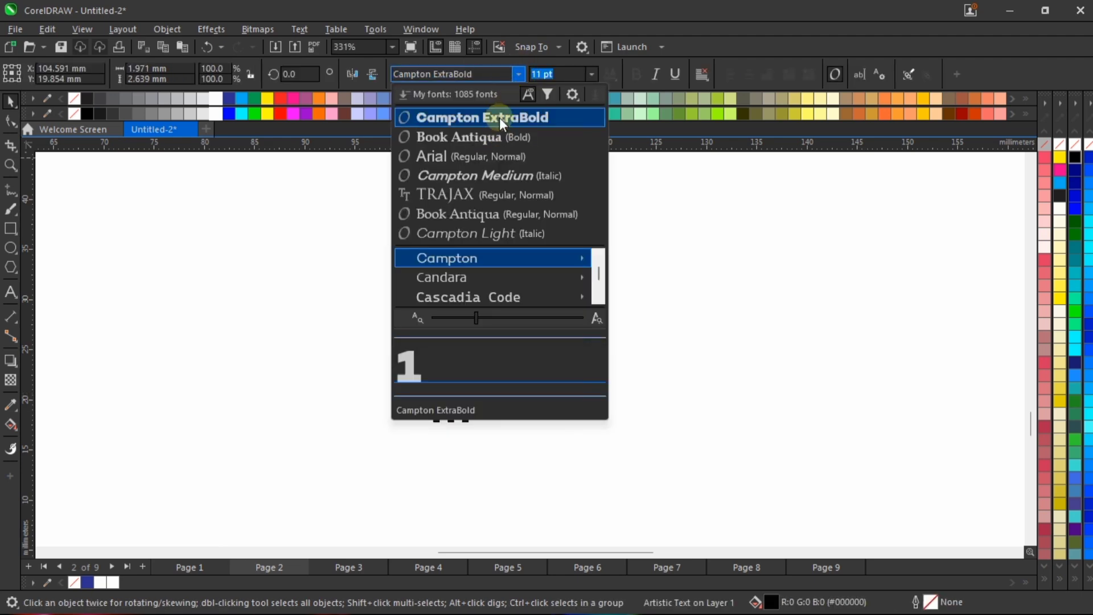
left_click(504, 137)
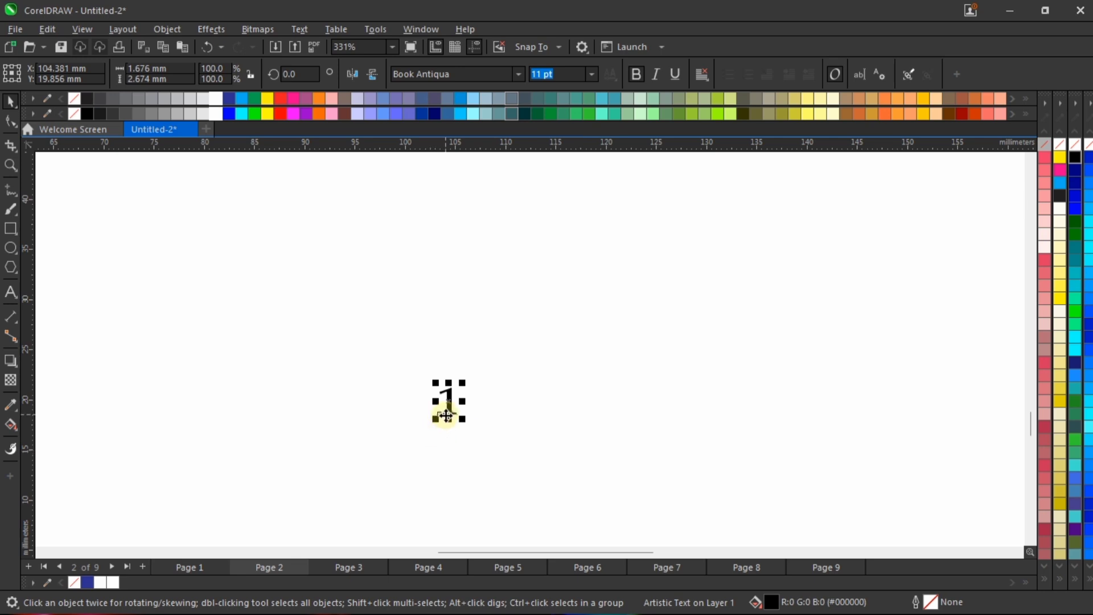
Check the page number's font and placement on pages 3 to 9, and return to the cover page.
key("Page_Down")
key("Page_Down")
key("Page_Down")
key("Page_Down")
key("Page_Down")
key("Page_Down")
scroll(504, 450, "down", 5)
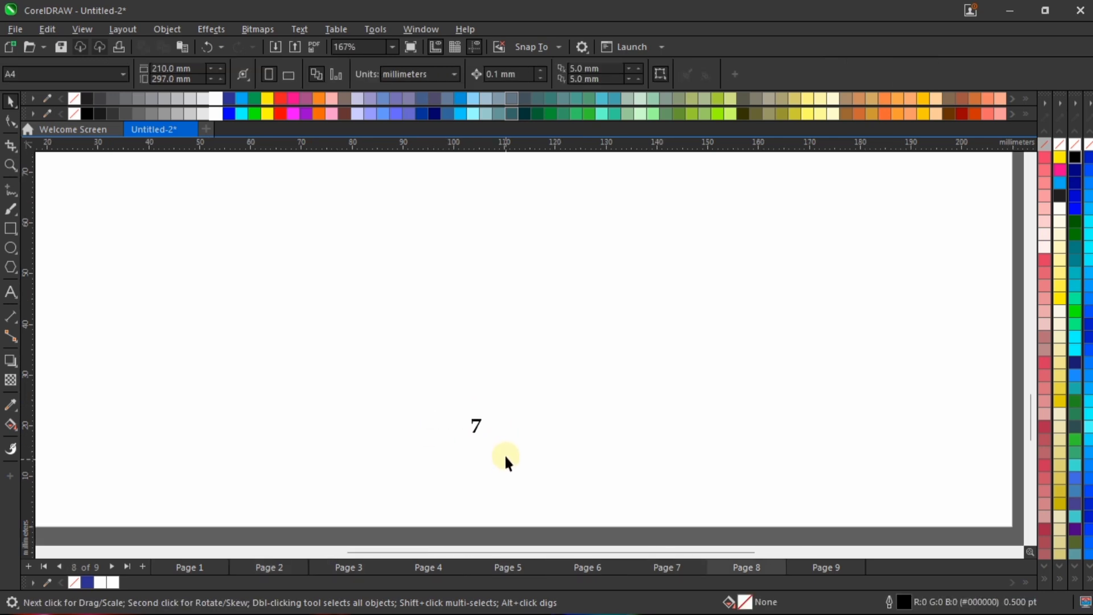
key("Page_Down")
scroll(507, 439, "down", 3)
scroll(515, 427, "up", 1)
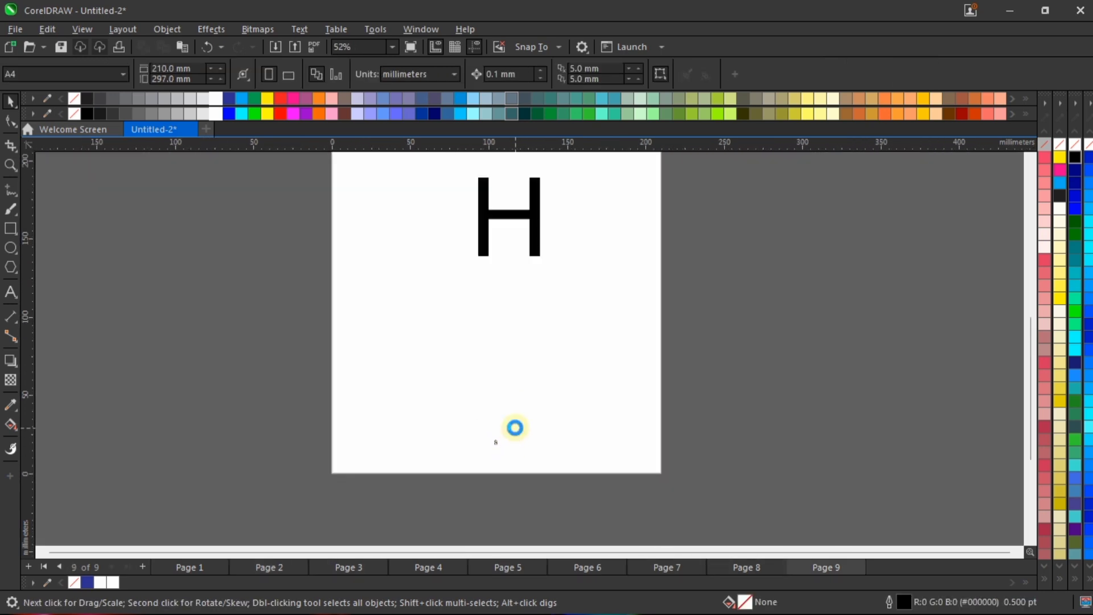
key("Page_Up")
key("Page_Up")
key("Page_Up")
key("Page_Up")
key("Page_Up")
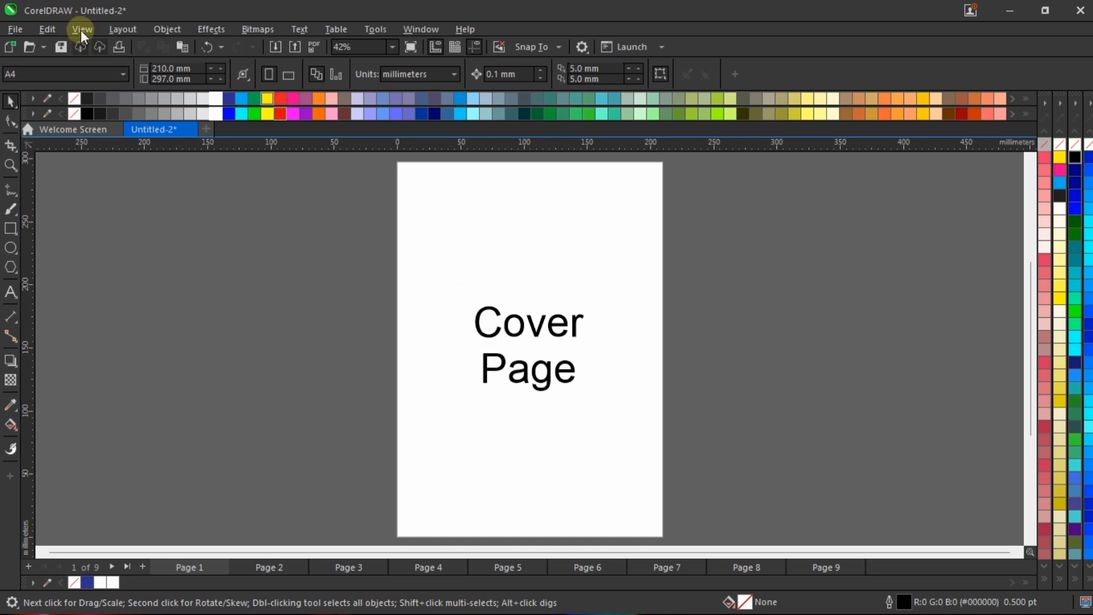
Review the start number, start page and style in Page Number Settings, and the Insert Page Number options, without applying anything.
left_click(116, 29)
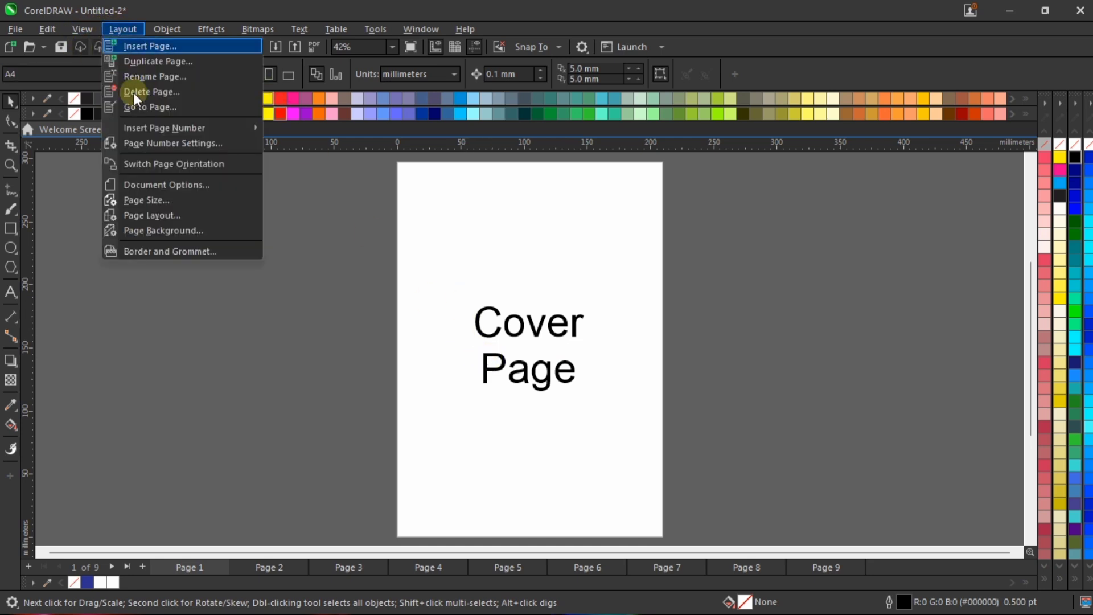
left_click(156, 144)
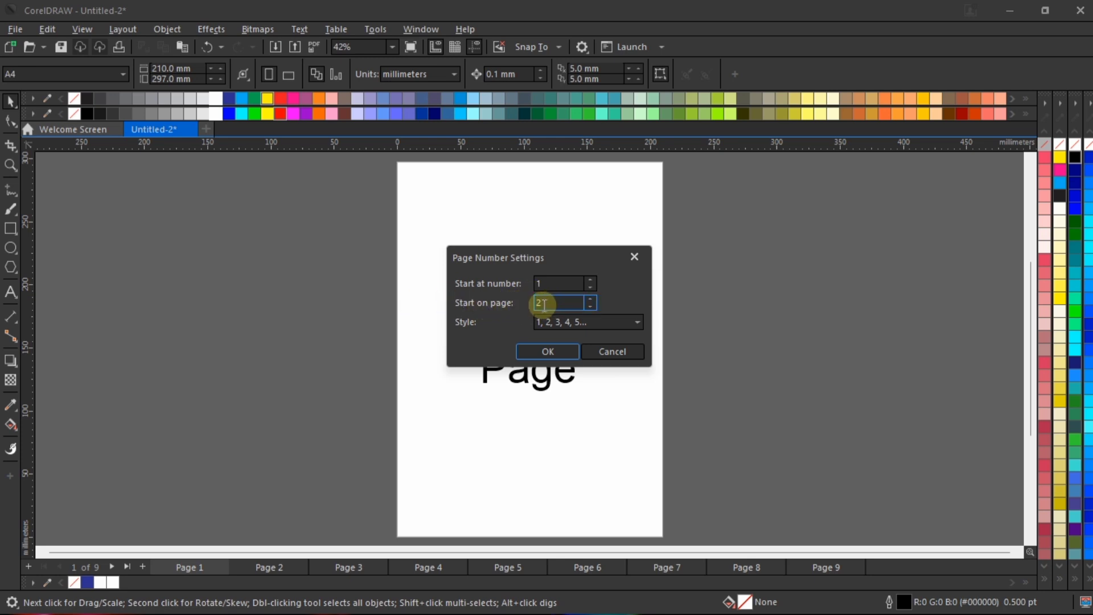
left_click(636, 256)
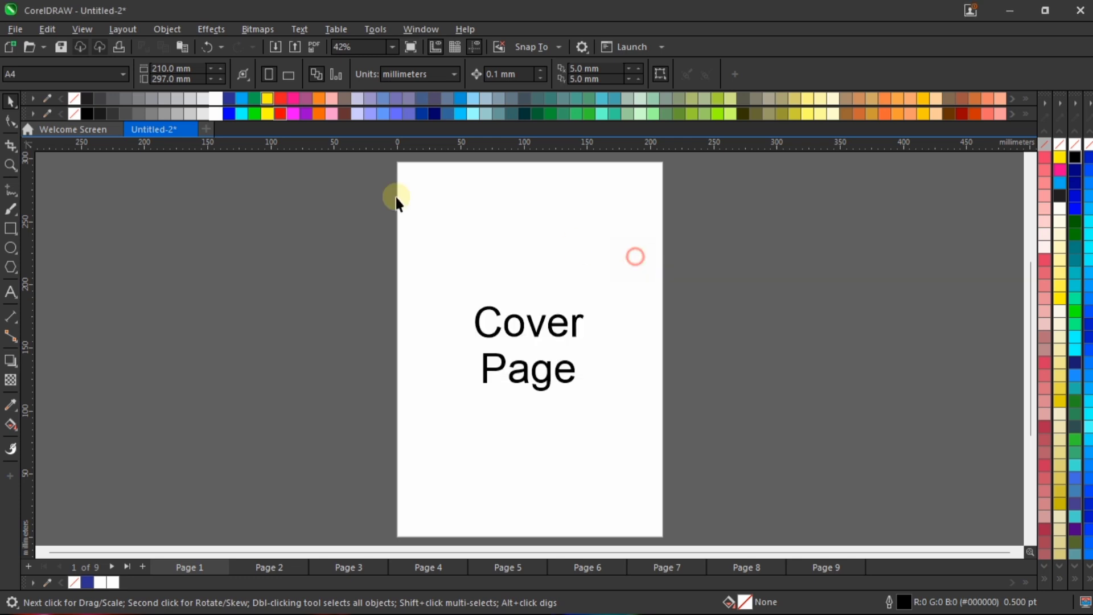
left_click(124, 30)
mouse_move(172, 132)
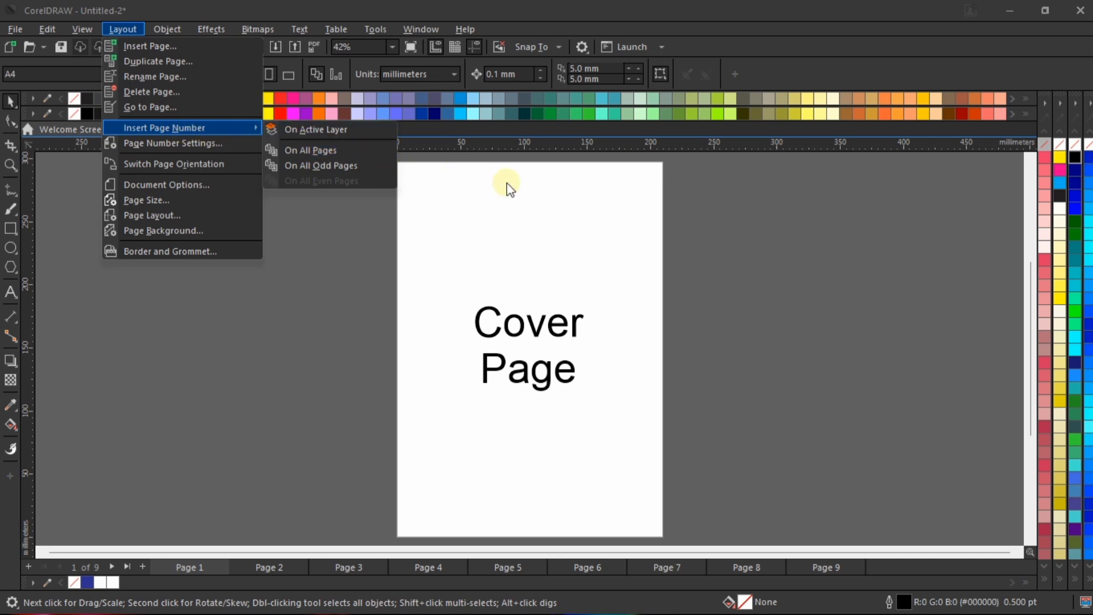
left_click(740, 327)
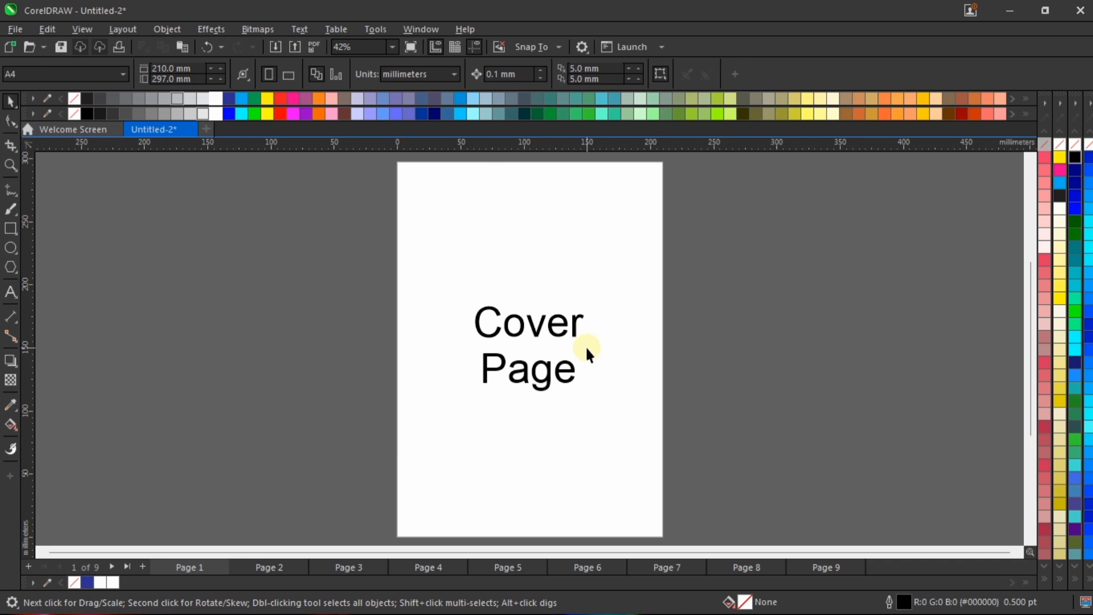